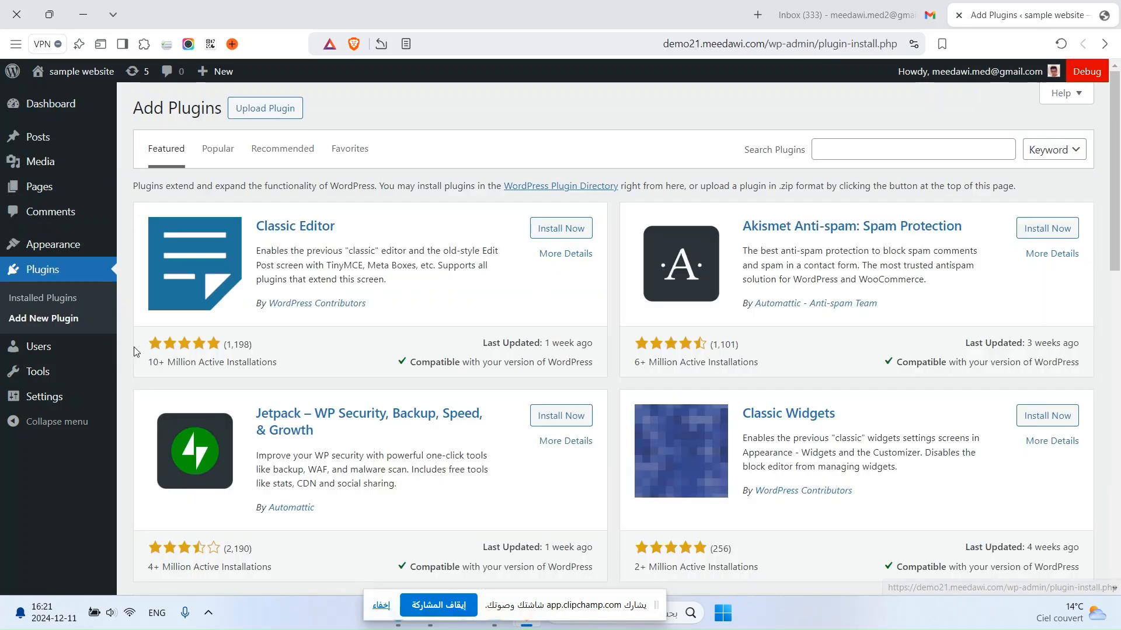
- Search the plugin directory for ULTRAPRESS, then install and activate the Ultrapress plugin
{"action": "left_click", "coordinate": [899, 153]}
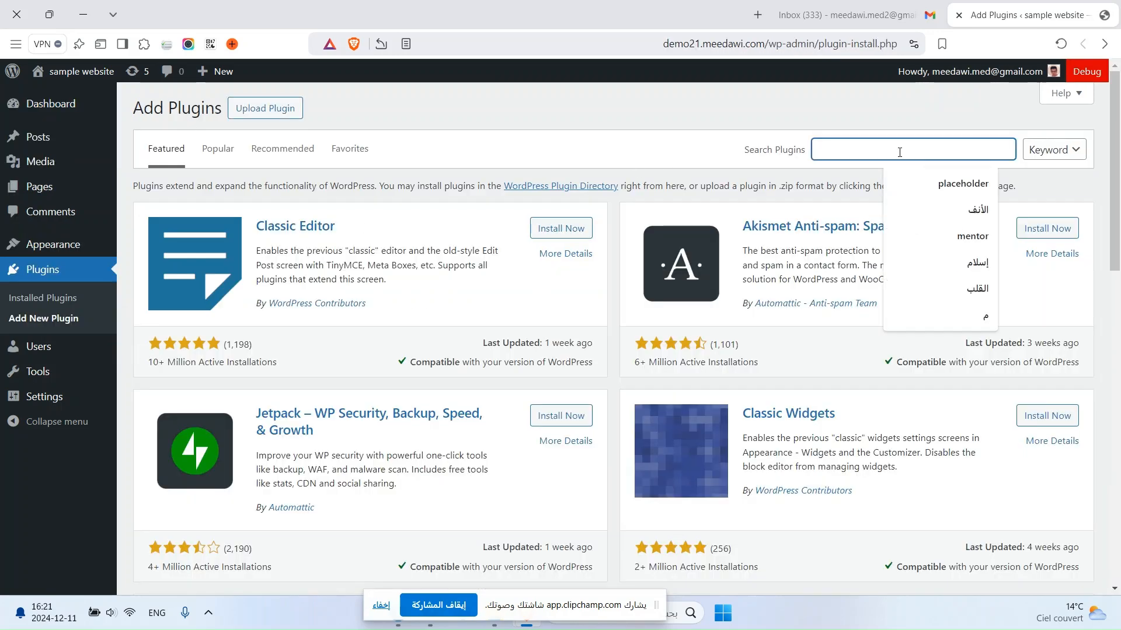
{"action": "type", "text": "ULTRAPRESS"}
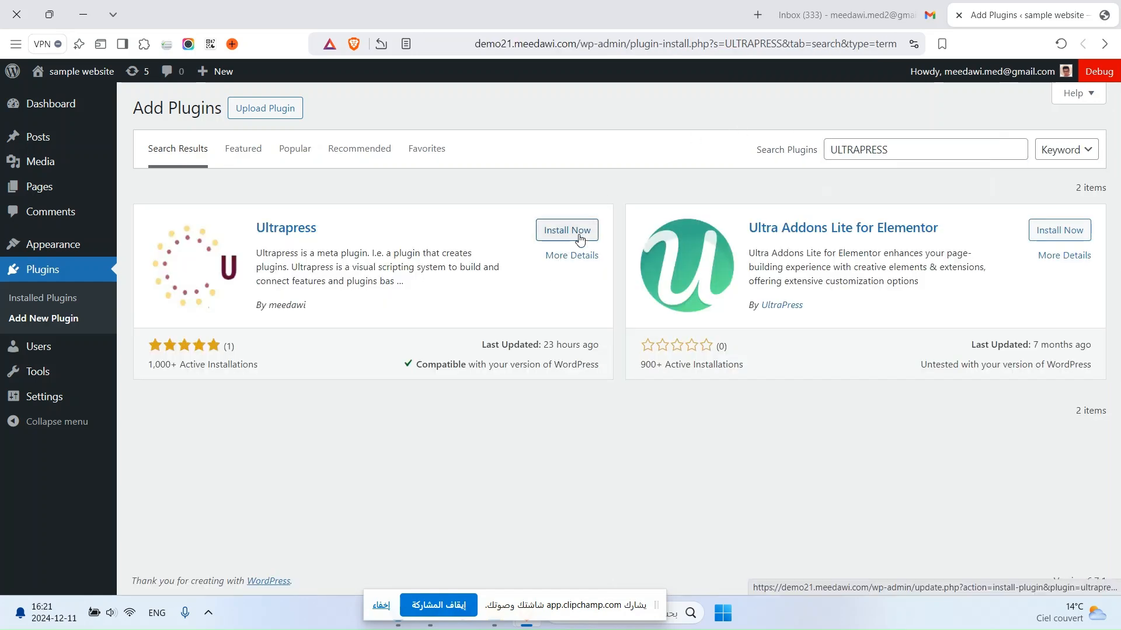
{"action": "left_click", "coordinate": [579, 237]}
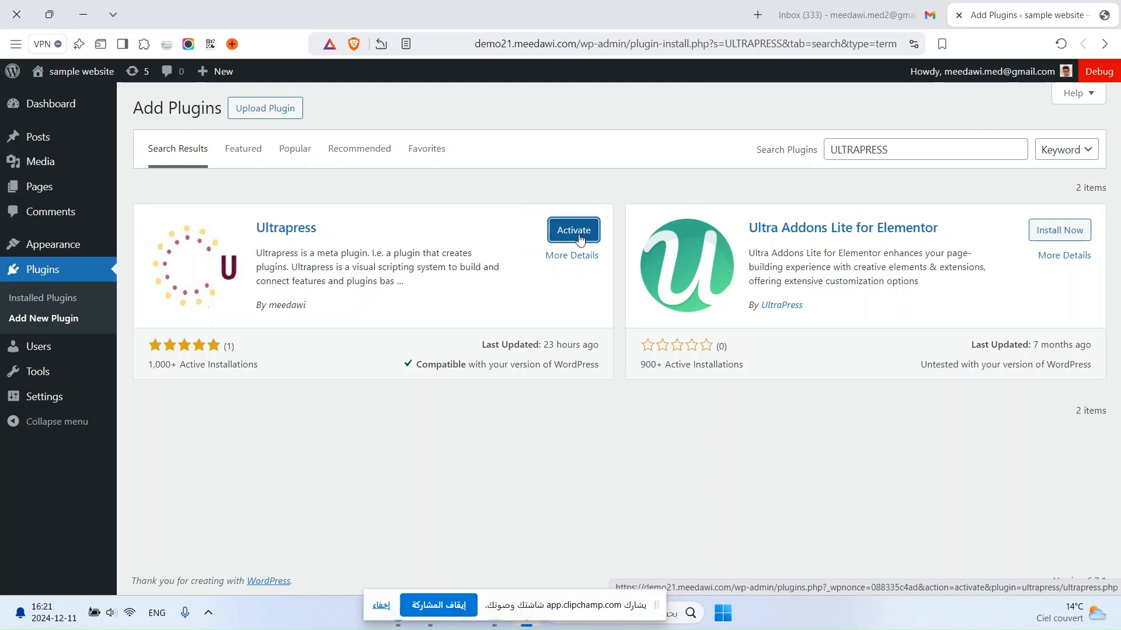
{"action": "left_click", "coordinate": [580, 238]}
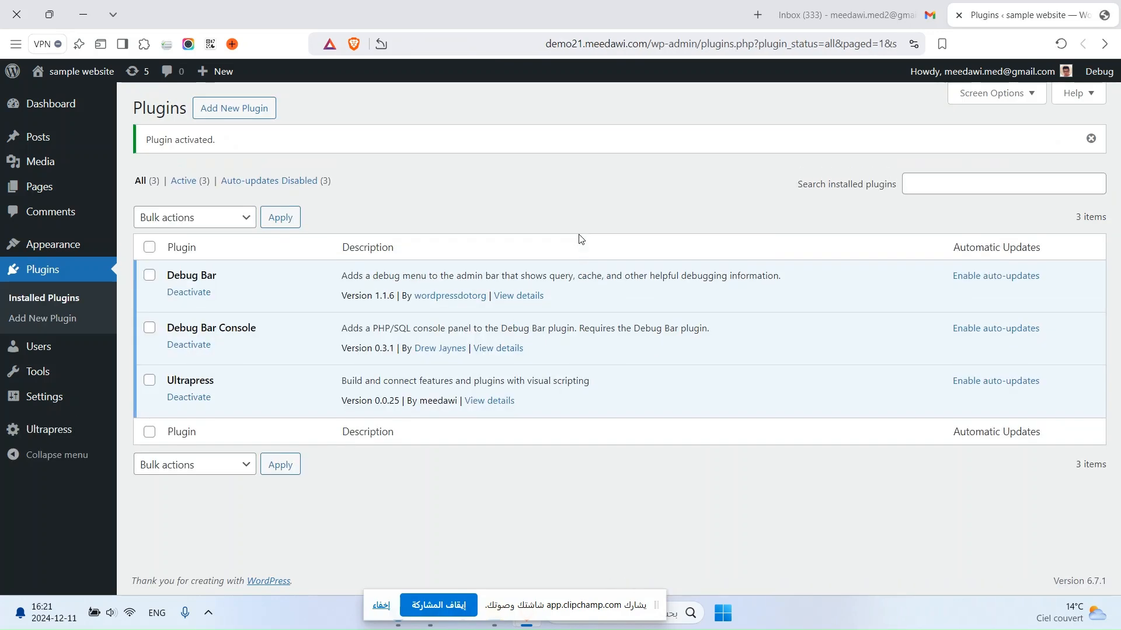
- Open the Ultrapress Visual Editor
{"action": "left_click", "coordinate": [47, 429]}
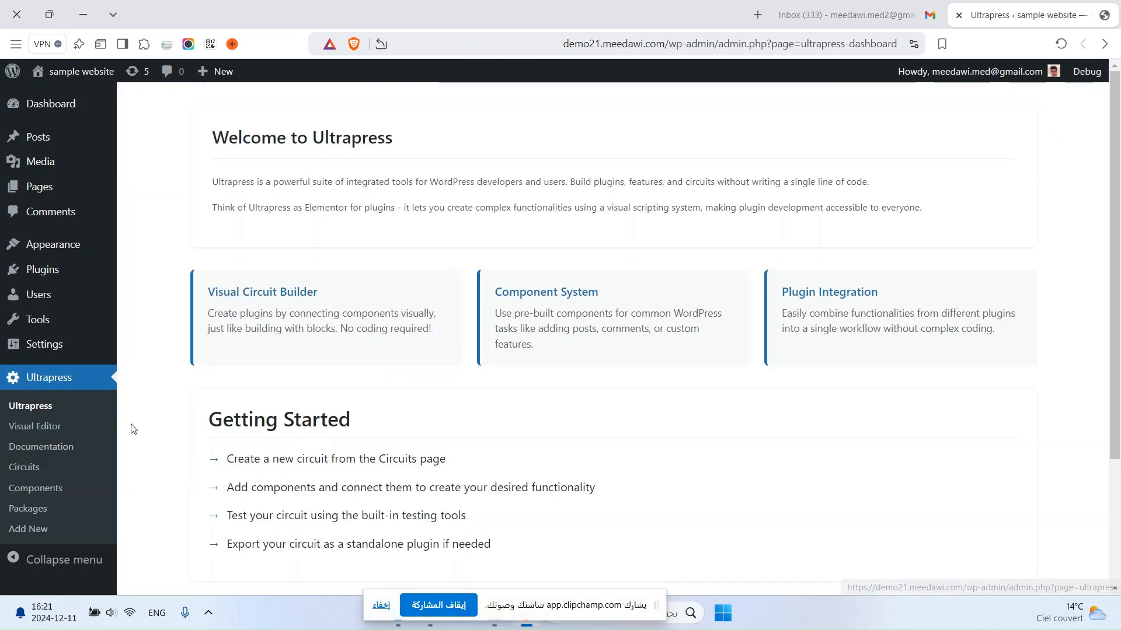
{"action": "left_click", "coordinate": [50, 429]}
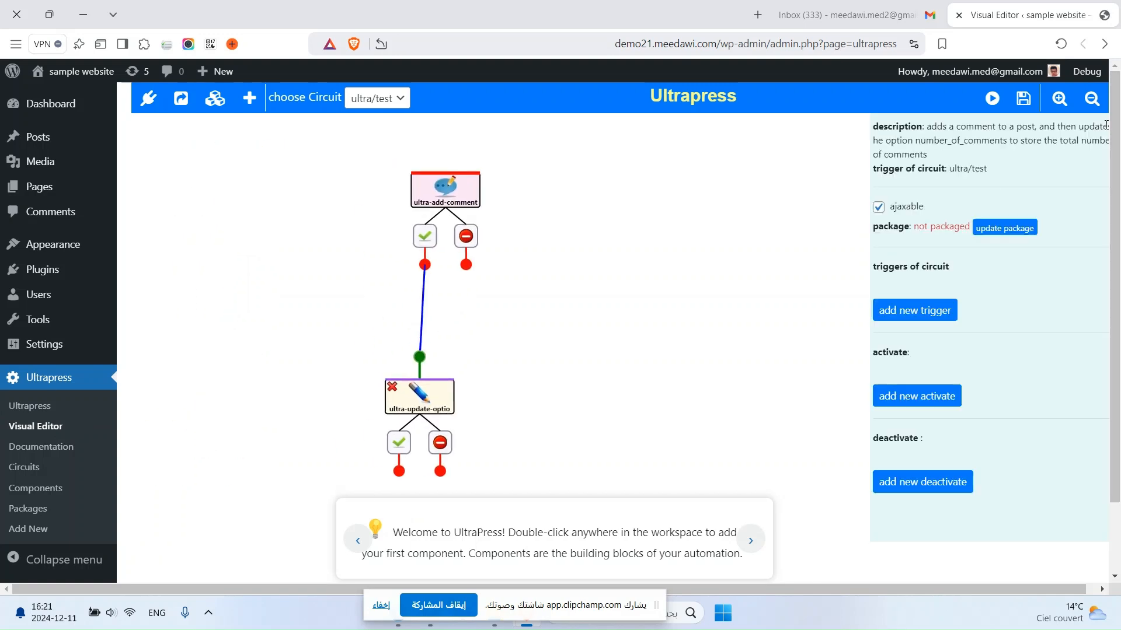
{"action": "left_click", "coordinate": [1092, 100]}
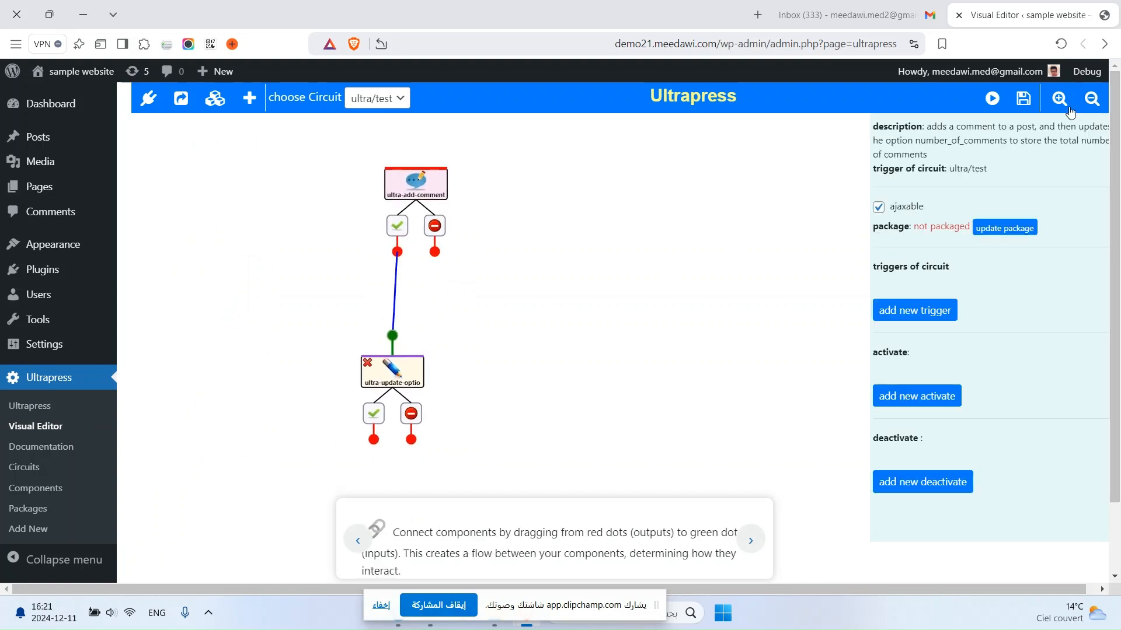
{"action": "left_click", "coordinate": [1090, 101]}
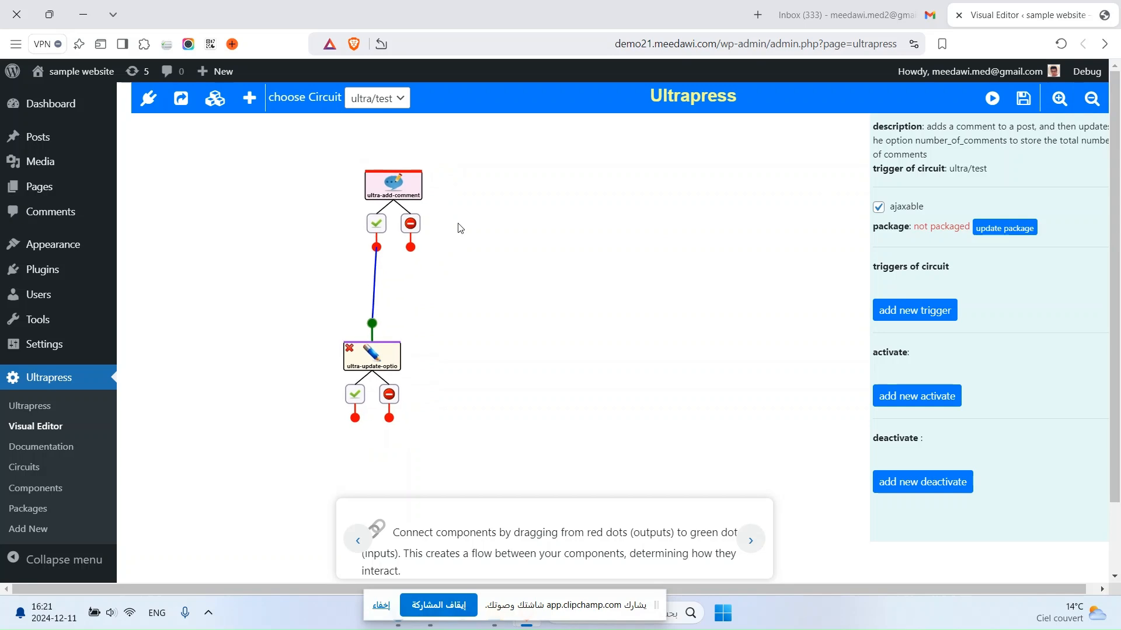
- Check the circuit choices and examine the input arguments of the ultra-add-comment component in the ultra/test circuit
{"action": "left_click", "coordinate": [399, 99]}
{"action": "left_click", "coordinate": [379, 117]}
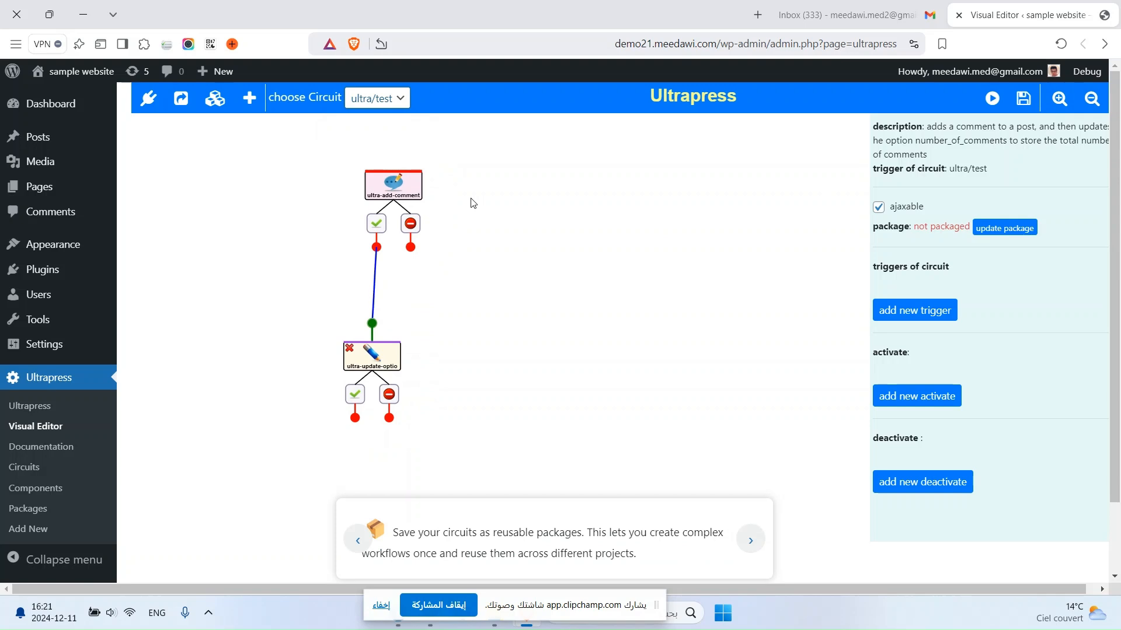
{"action": "left_click", "coordinate": [401, 188]}
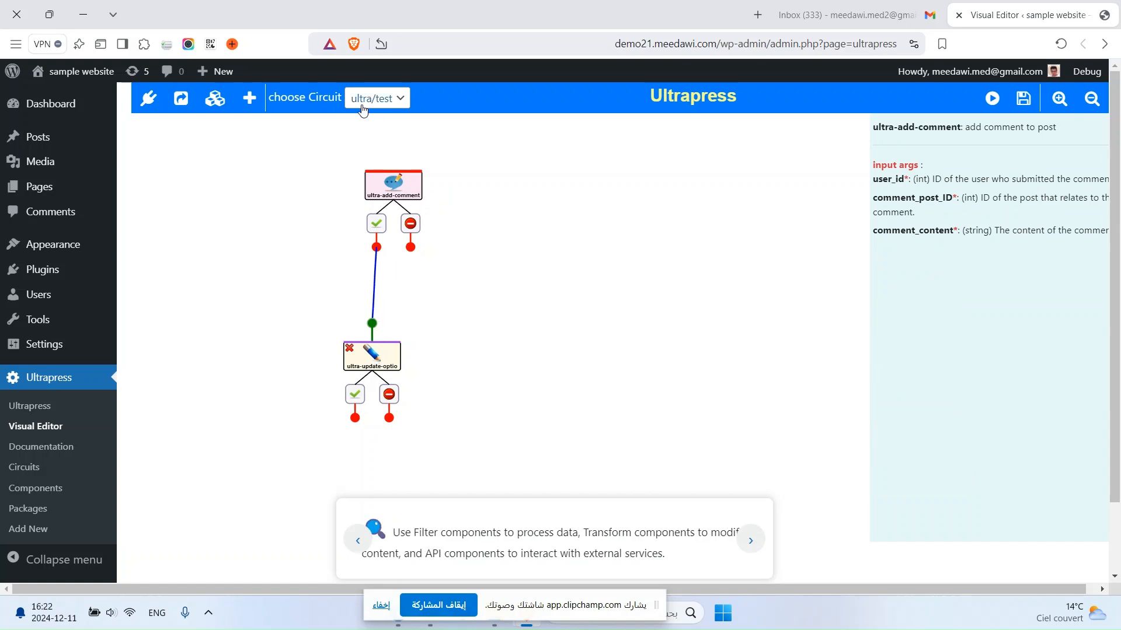
{"action": "left_click", "coordinate": [325, 151]}
- Create a new circuit with trigger ultra/new, description "new circuit" and ultra/node as its first component
{"action": "left_click", "coordinate": [249, 101]}
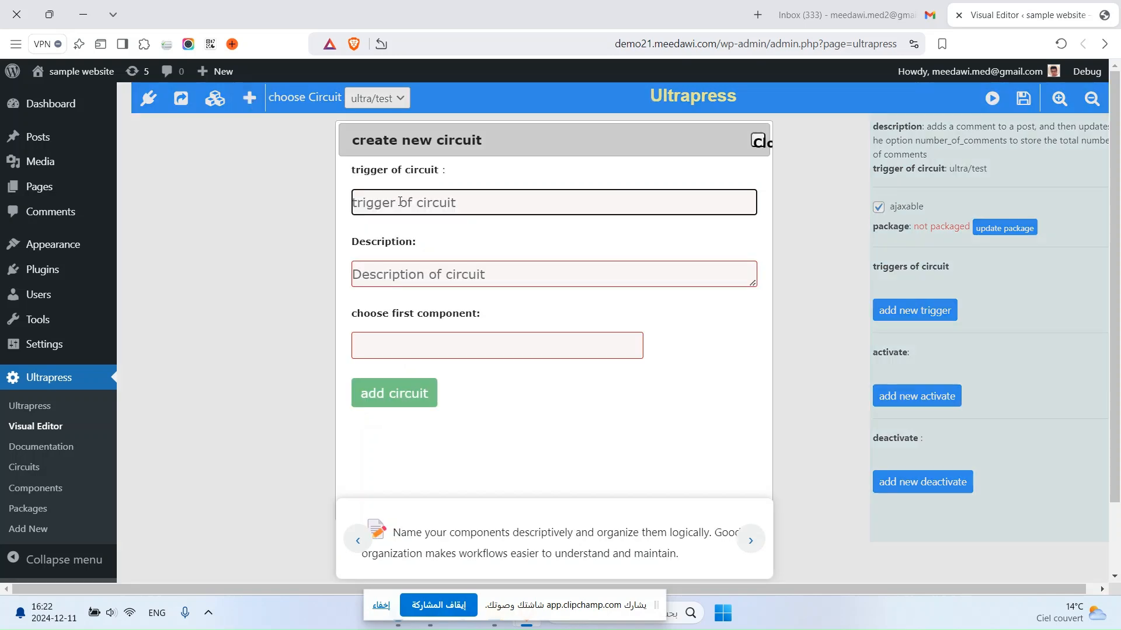
{"action": "type", "text": "ultra/"}
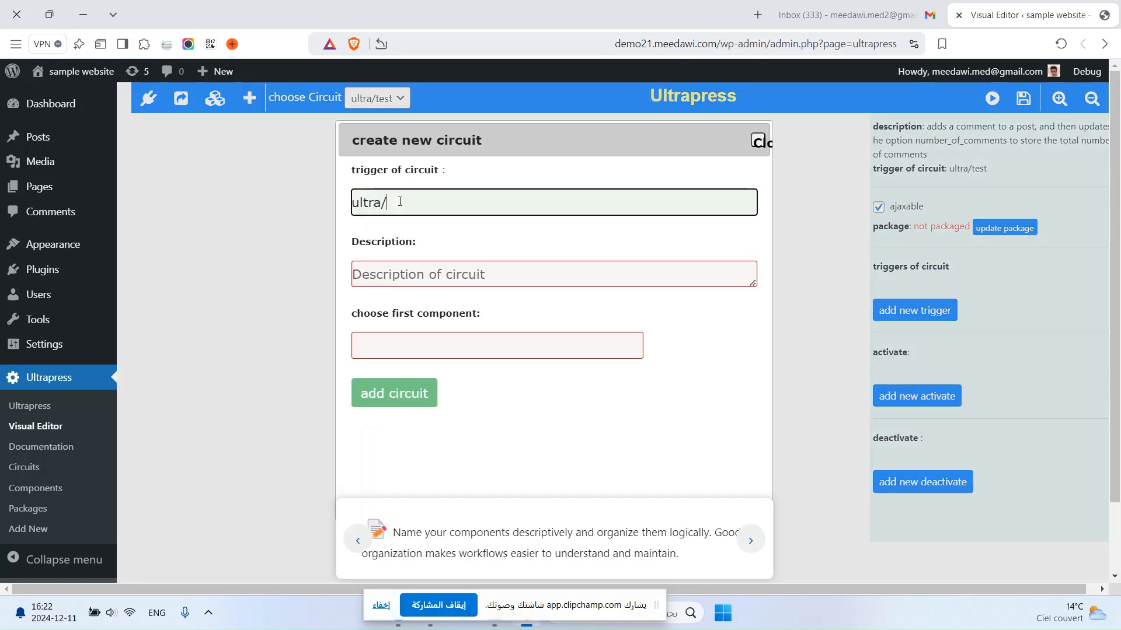
{"action": "type", "text": "new"}
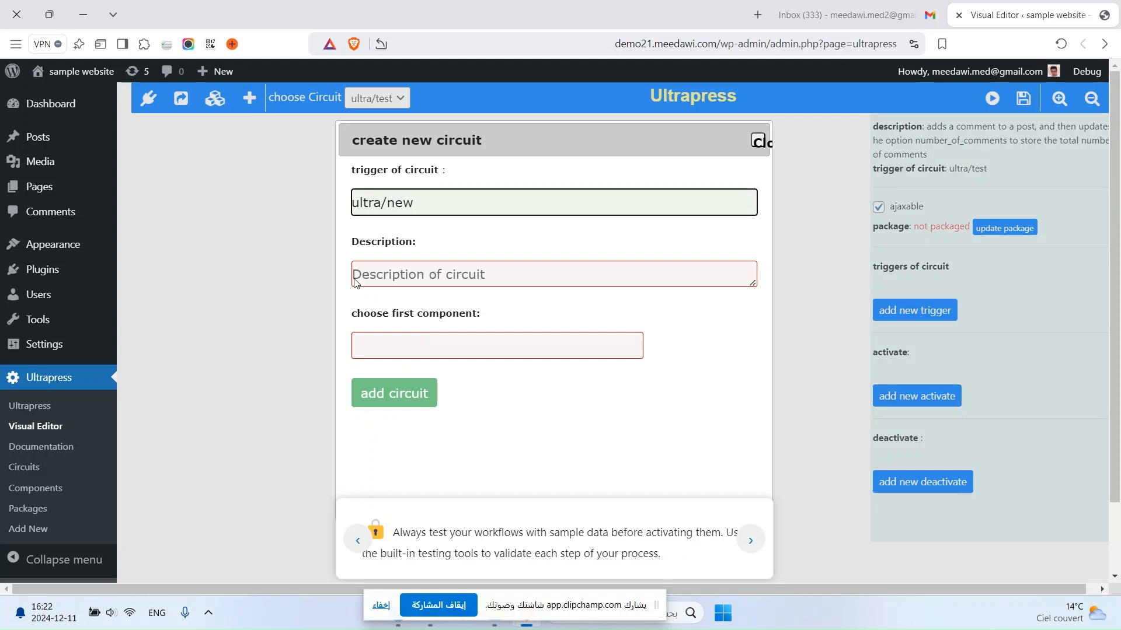
{"action": "left_click", "coordinate": [401, 275]}
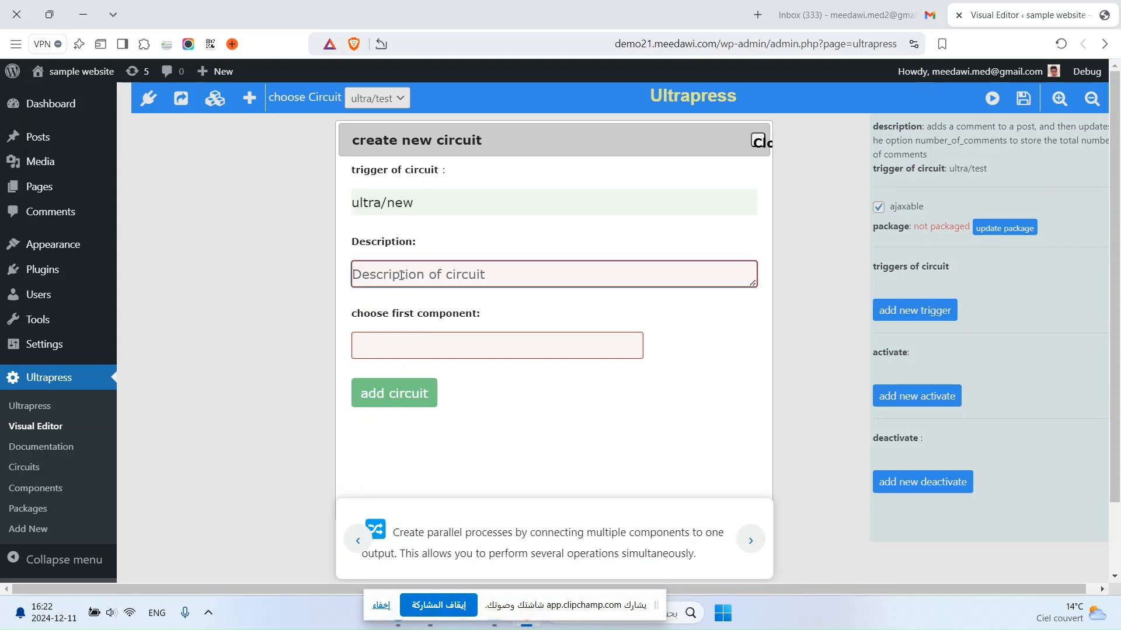
{"action": "type", "text": "new "}
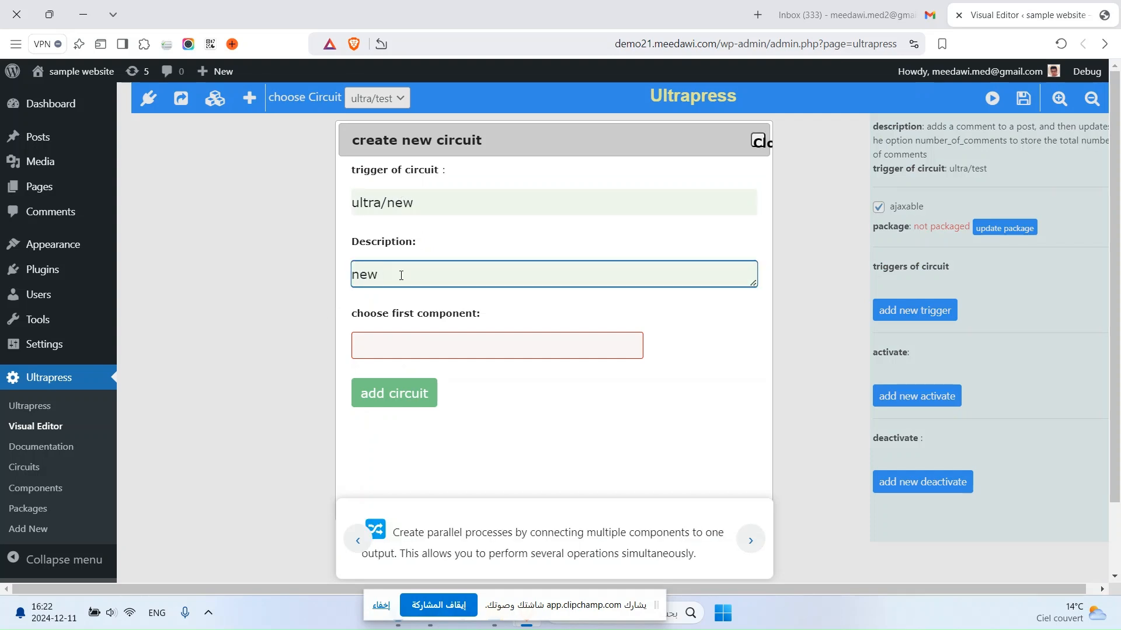
{"action": "type", "text": "cir"}
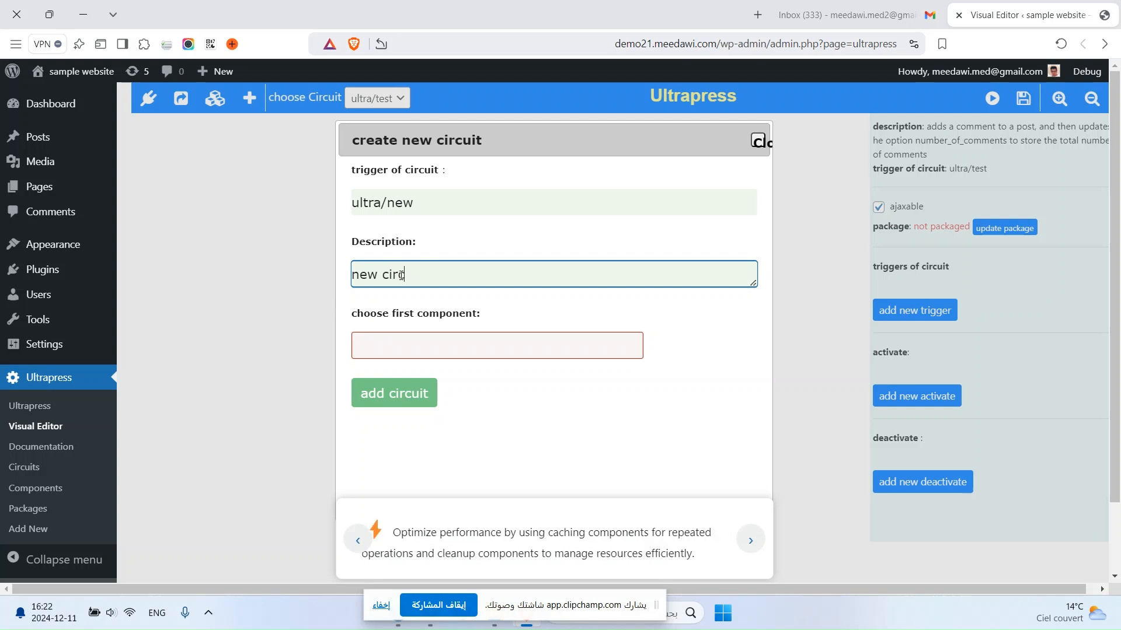
{"action": "type", "text": "cuit"}
{"action": "left_click", "coordinate": [393, 359]}
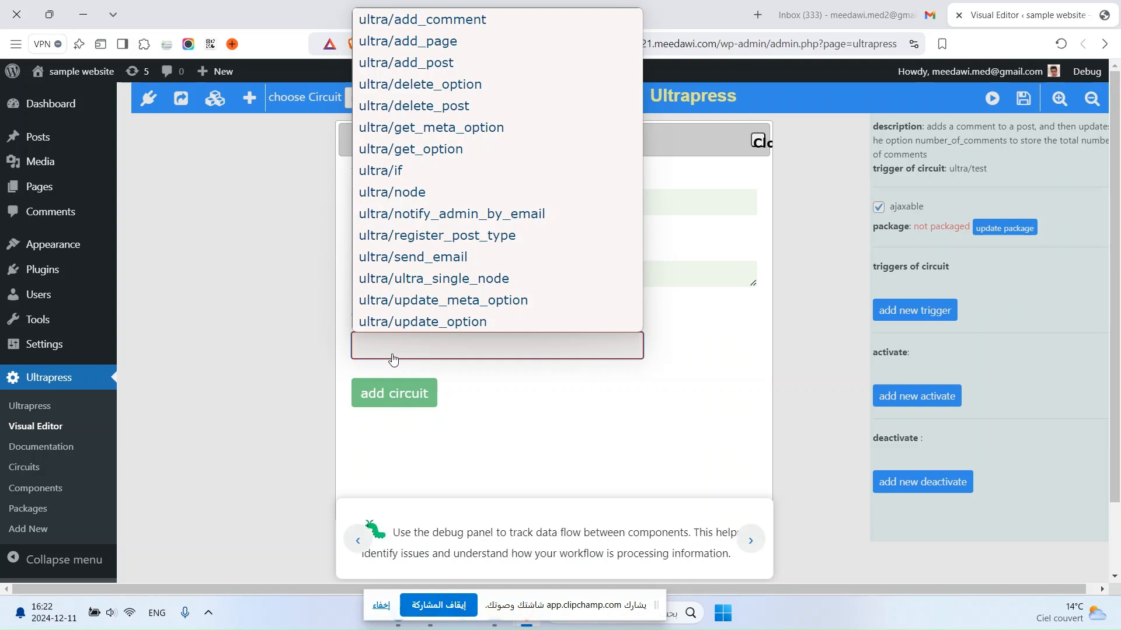
{"action": "left_click", "coordinate": [451, 201]}
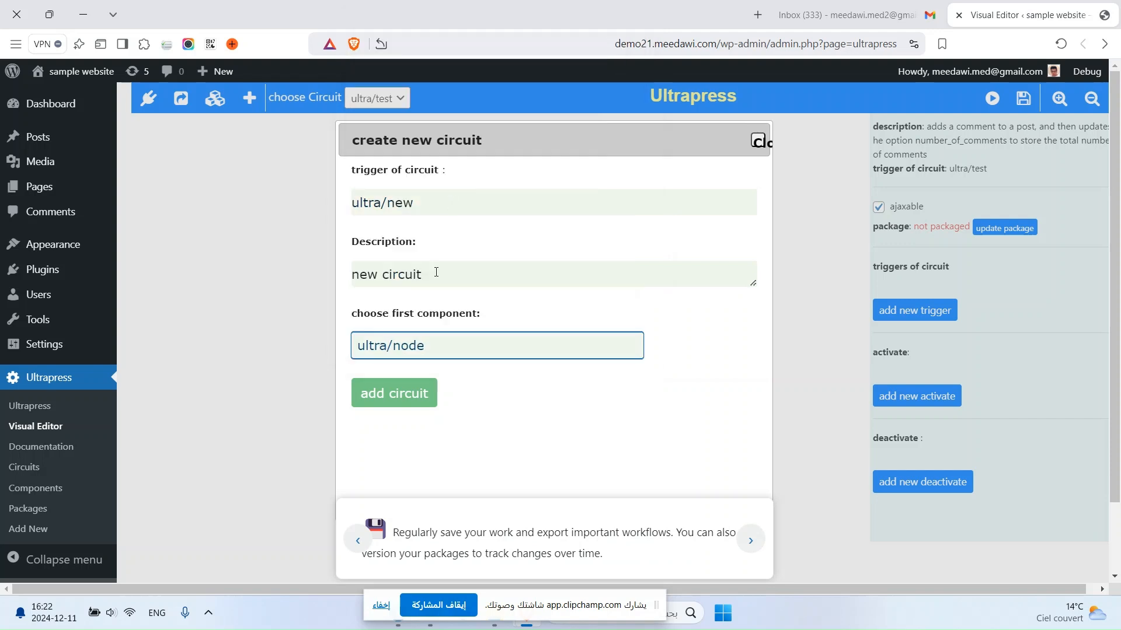
{"action": "left_click", "coordinate": [407, 394]}
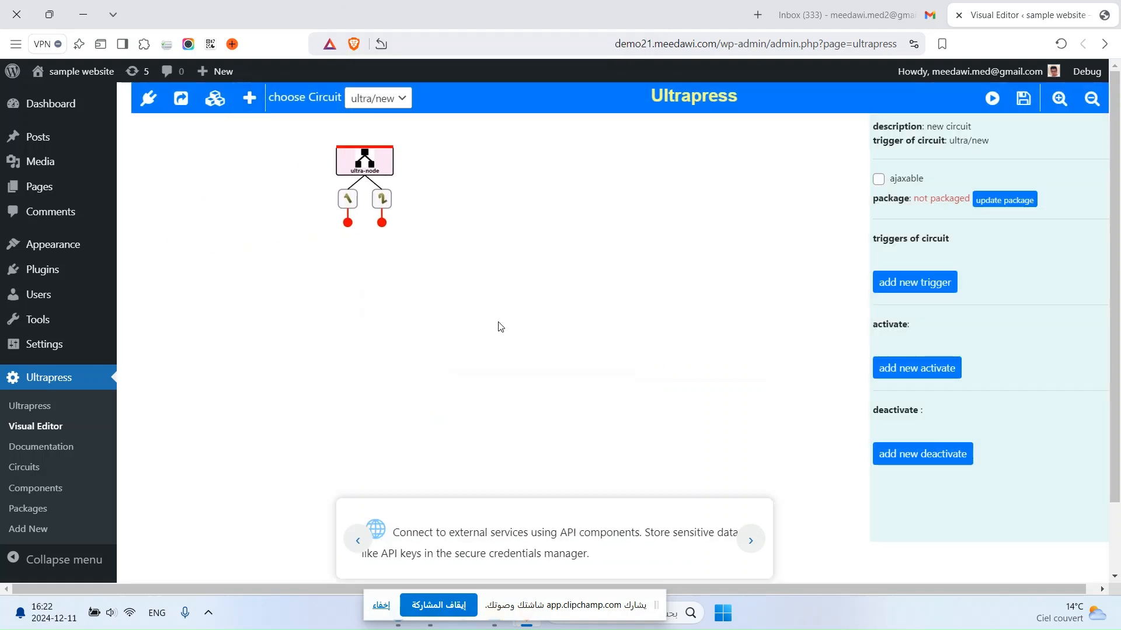
- Move the ultra-node component toward the middle of the canvas and add an ultra/add_post component below it
{"action": "left_click", "coordinate": [449, 173]}
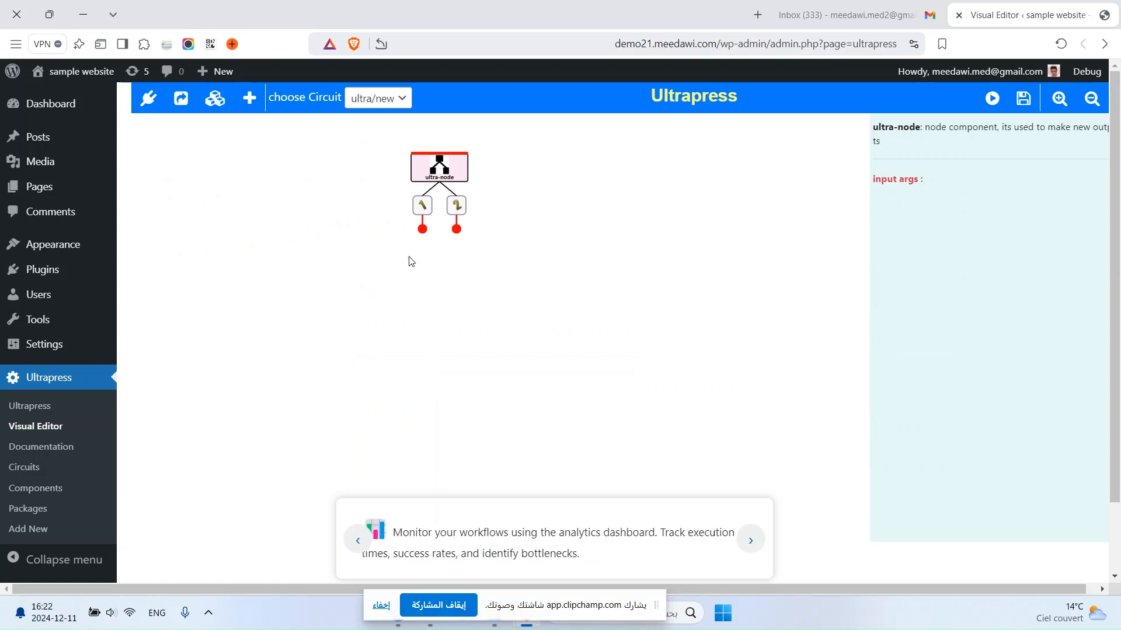
{"action": "left_click_drag", "start_coordinate": [500, 229], "coordinate": [507, 220]}
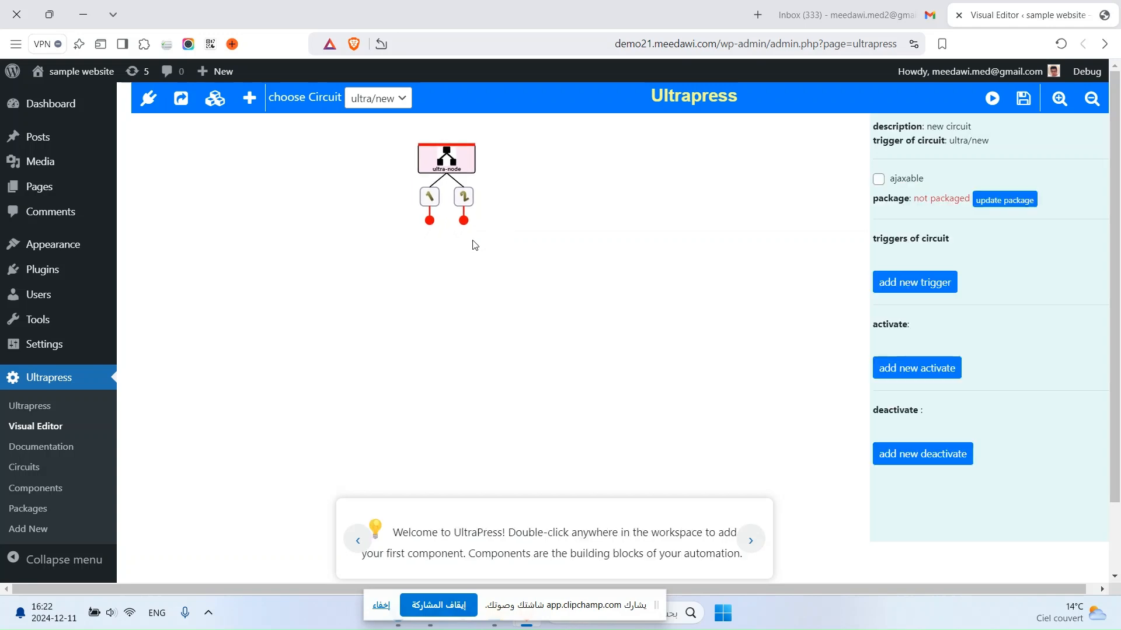
{"action": "double_click", "coordinate": [385, 304]}
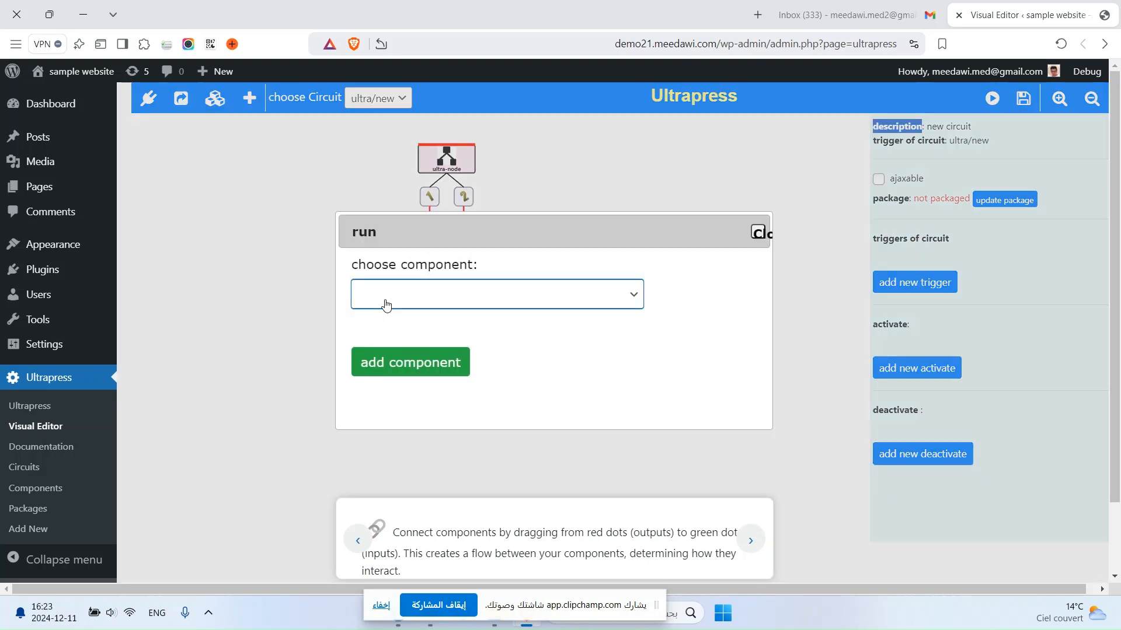
{"action": "left_click", "coordinate": [433, 295]}
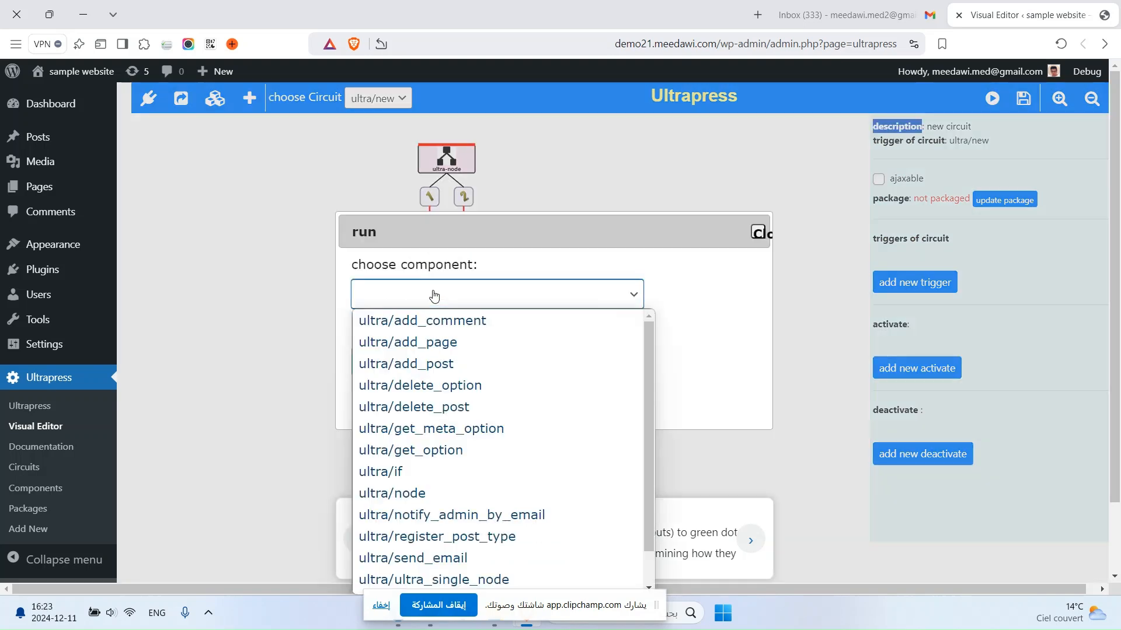
{"action": "left_click", "coordinate": [429, 363]}
{"action": "left_click", "coordinate": [425, 364]}
{"action": "left_click_drag", "start_coordinate": [515, 377], "coordinate": [441, 325]}
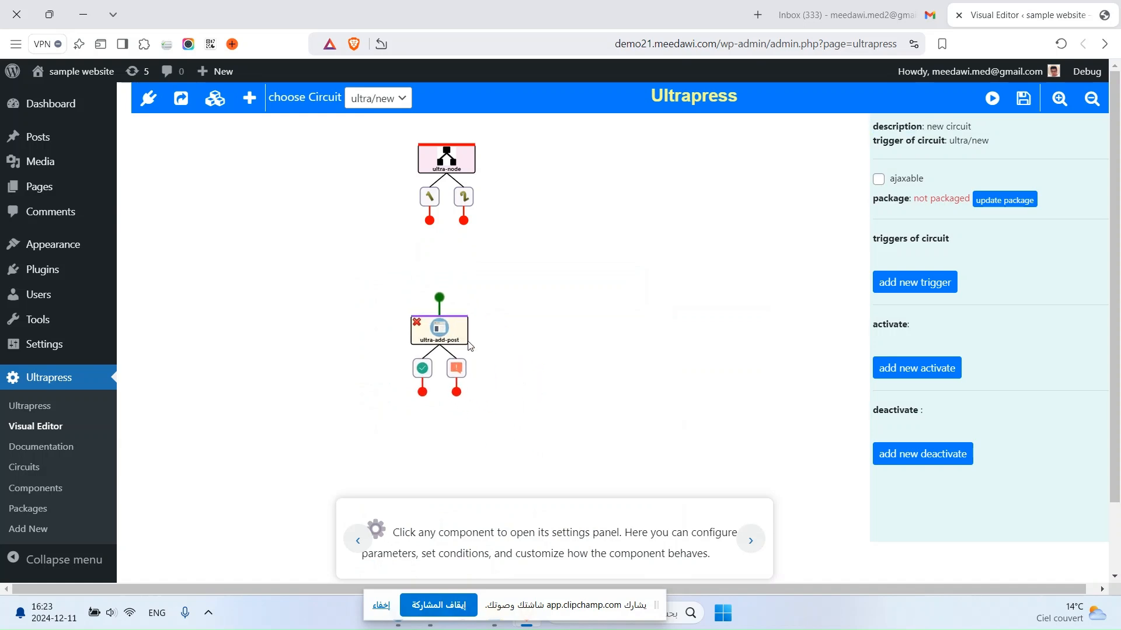
- Review the ultra-add-post component's arguments and connect the ultra-node's first output to its input
{"action": "left_click", "coordinate": [444, 334]}
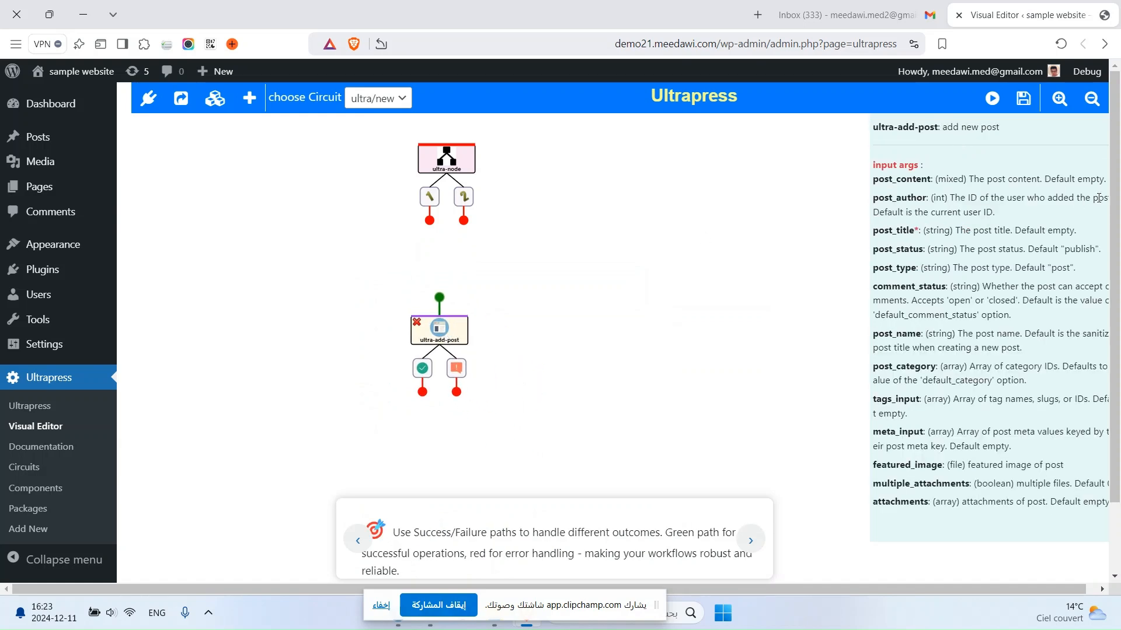
{"action": "scroll", "coordinate": [1115, 197], "scroll_direction": "down", "scroll_amount": 1}
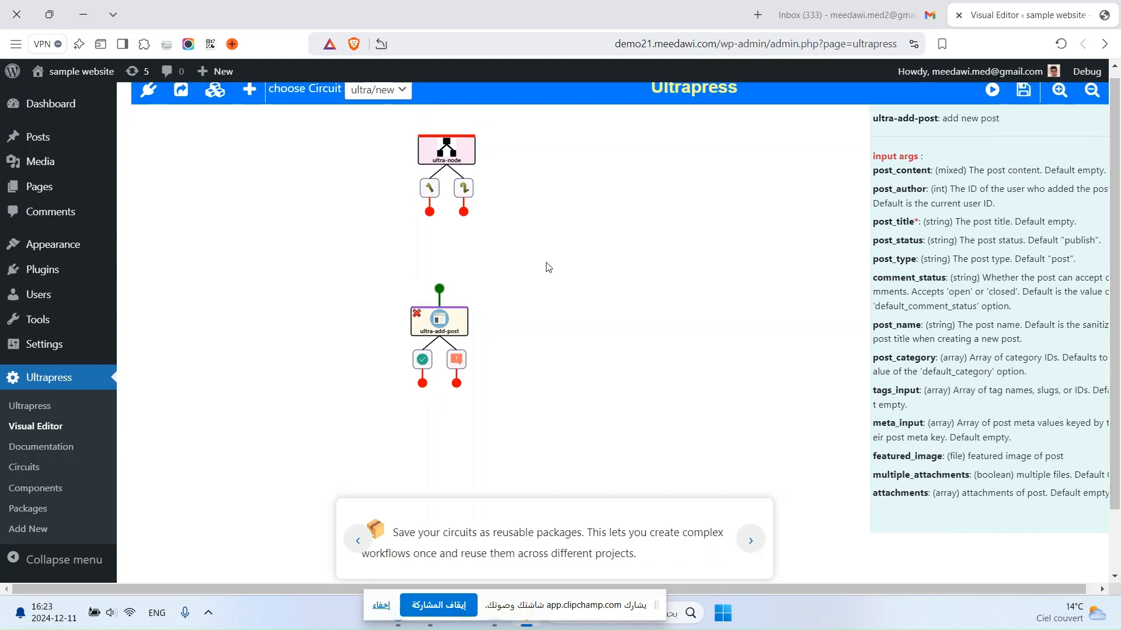
{"action": "left_click_drag", "start_coordinate": [451, 154], "coordinate": [463, 169]}
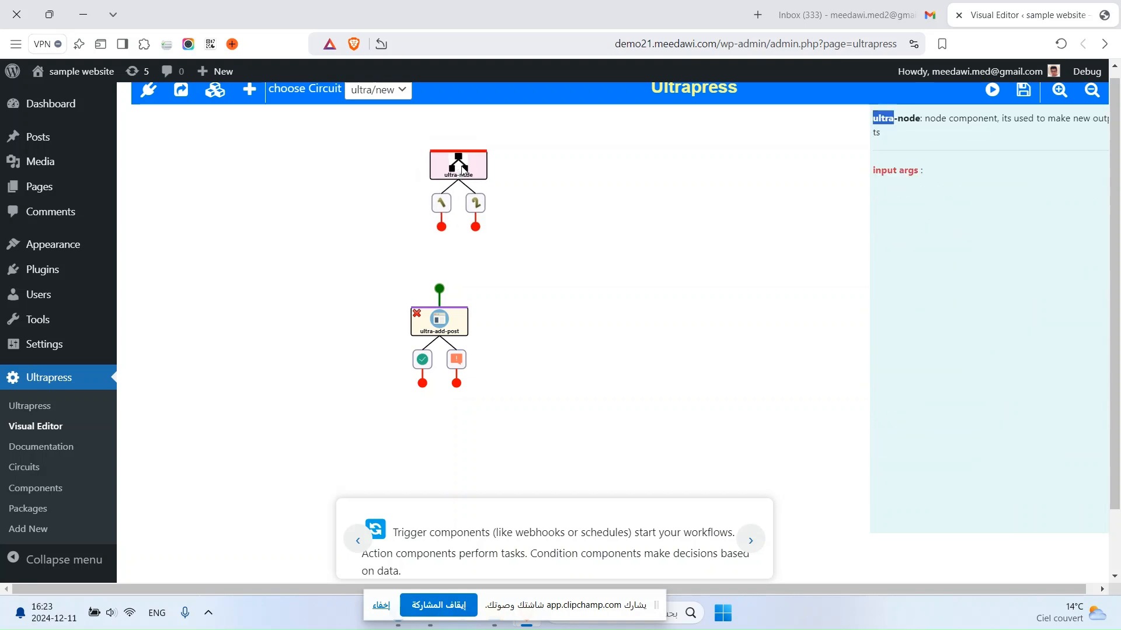
{"action": "left_click", "coordinate": [462, 167]}
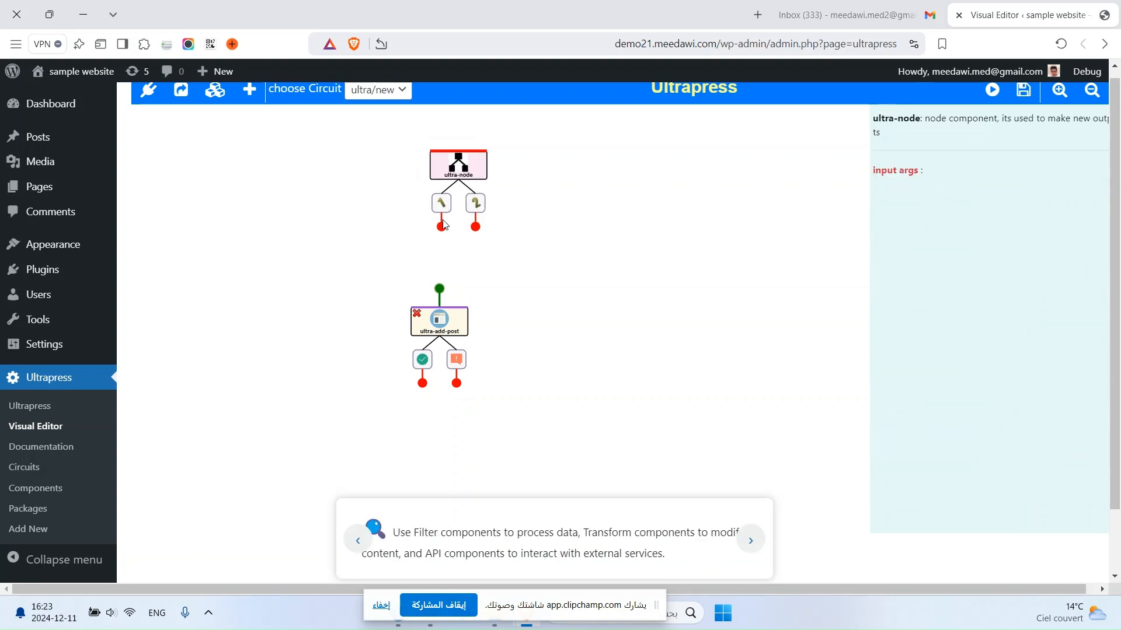
{"action": "left_click_drag", "start_coordinate": [441, 226], "coordinate": [441, 291]}
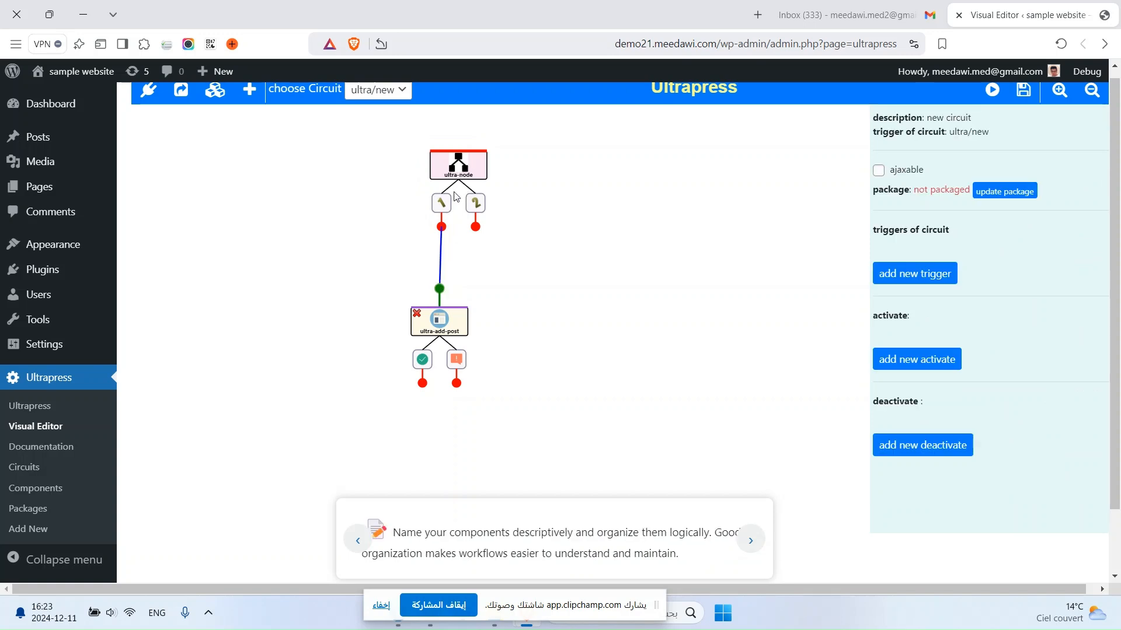
- Map the post_content argument of the ultra-node's first output to the literal value "test ultrapress" and save it
{"action": "left_click", "coordinate": [442, 204]}
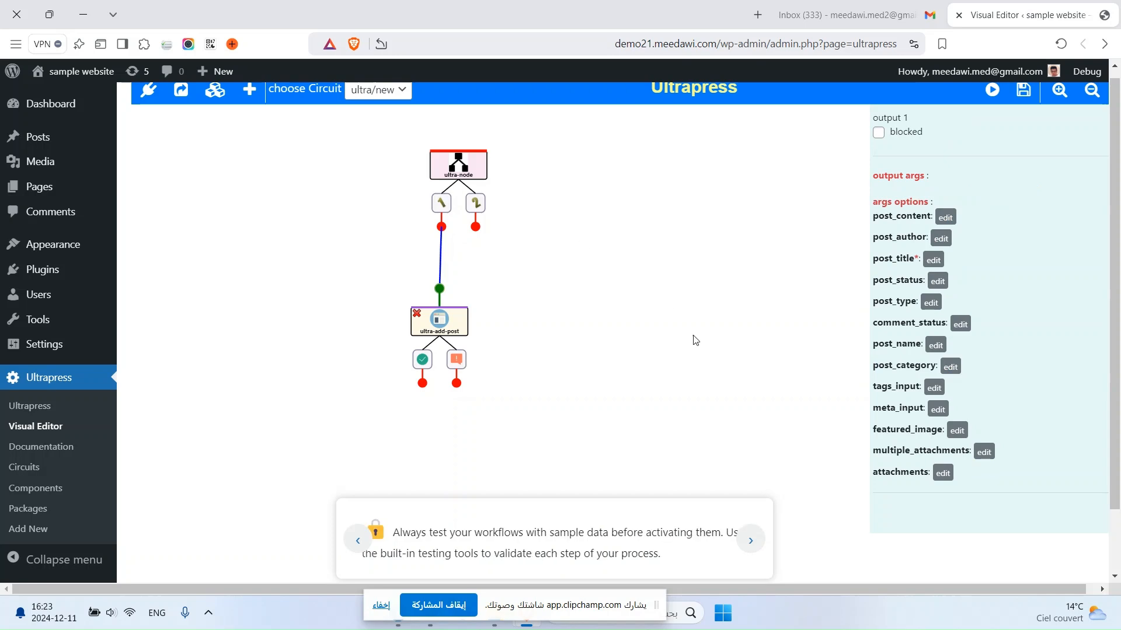
{"action": "left_click", "coordinate": [946, 218]}
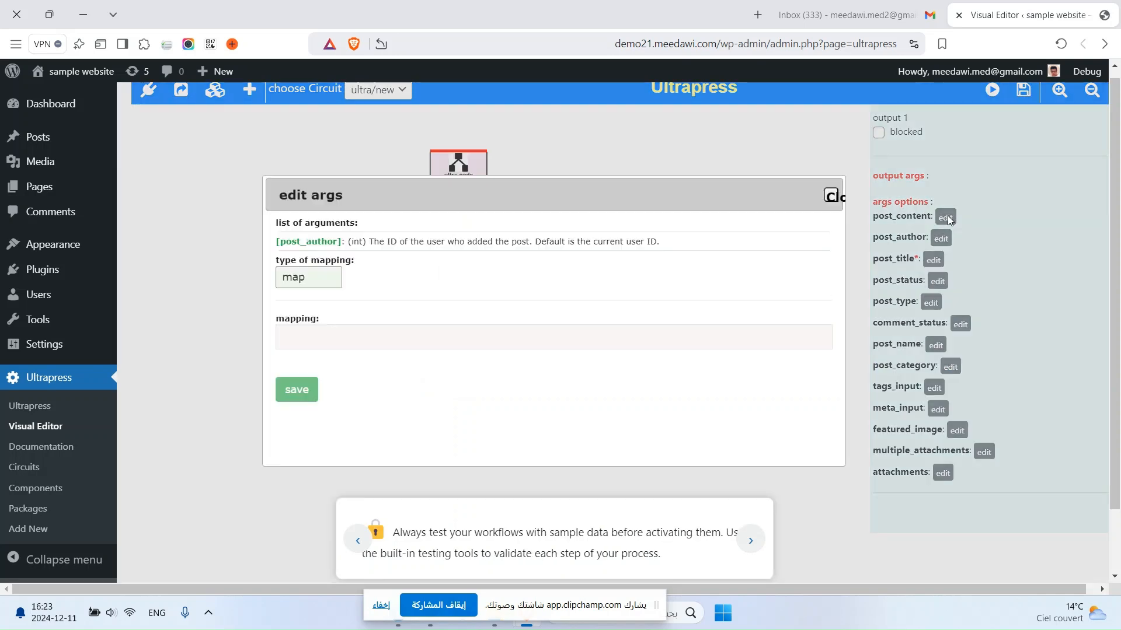
{"action": "left_click", "coordinate": [330, 288]}
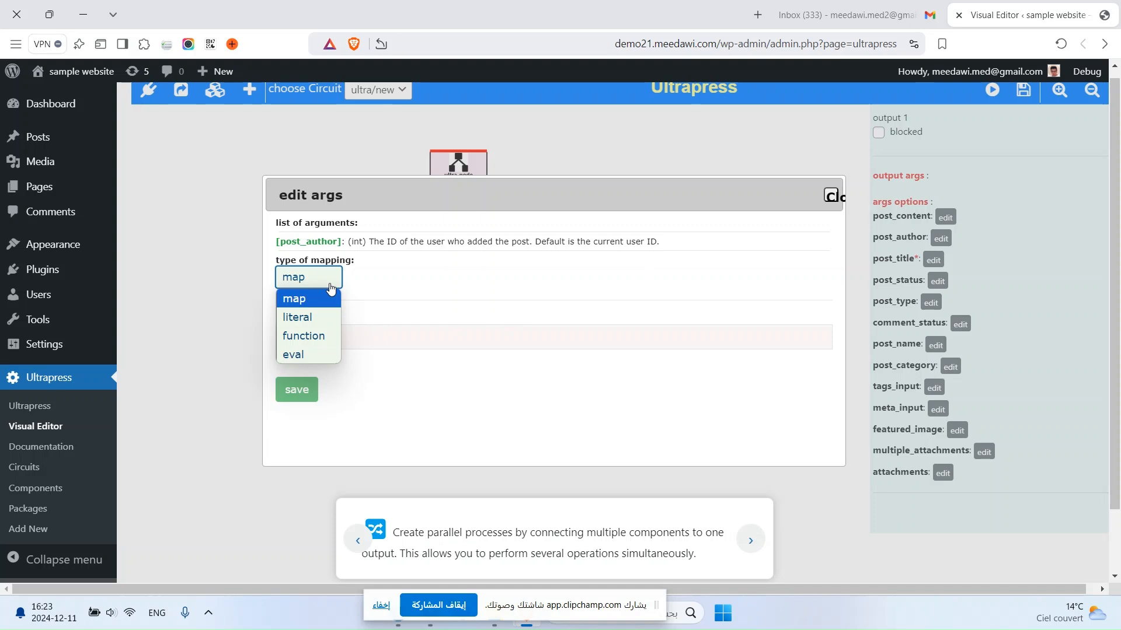
{"action": "left_click", "coordinate": [321, 315]}
{"action": "left_click", "coordinate": [353, 332]}
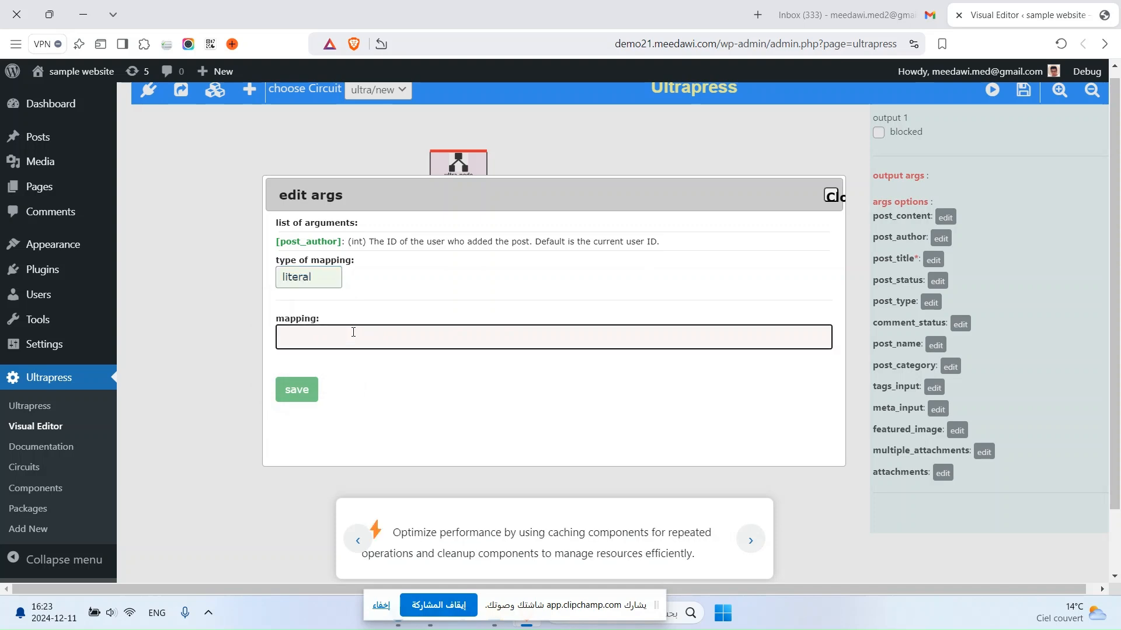
{"action": "type", "text": "pi"}
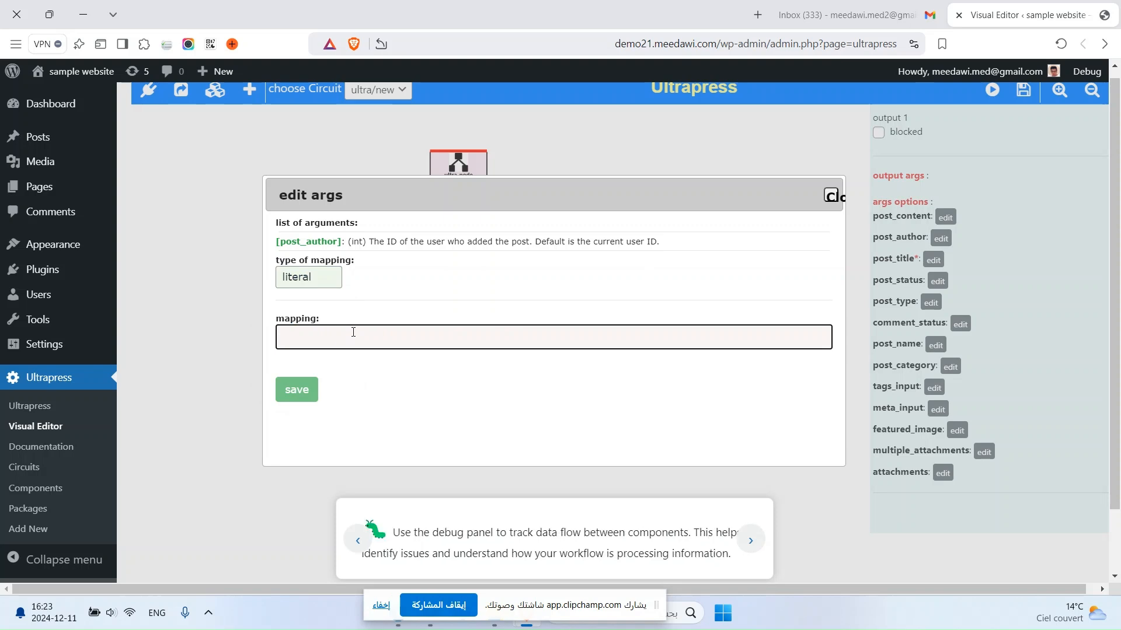
{"action": "type", "text": "test ultrap"}
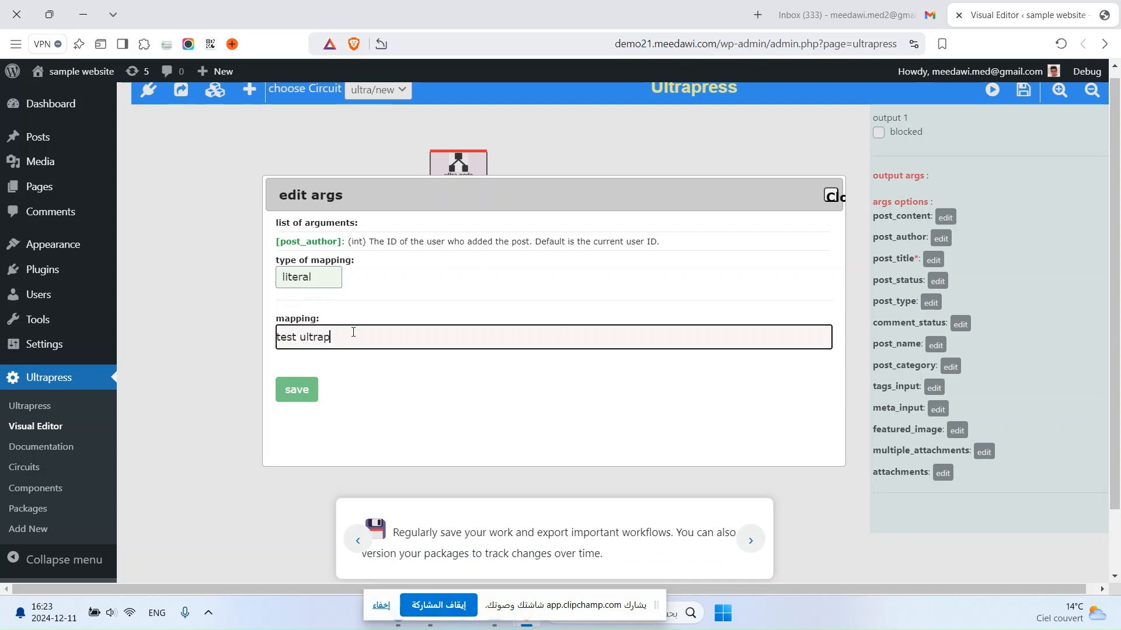
{"action": "type", "text": "rtress"}
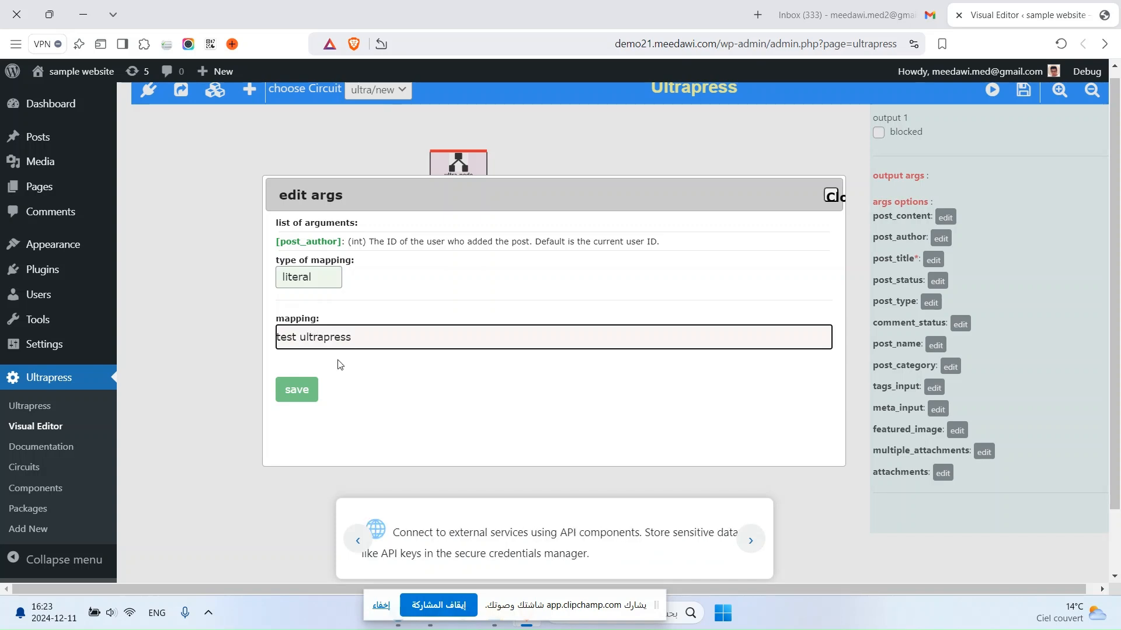
{"action": "left_click", "coordinate": [297, 388]}
- Map the output's post_author argument to the literal value 1 and save it
{"action": "left_click", "coordinate": [943, 239]}
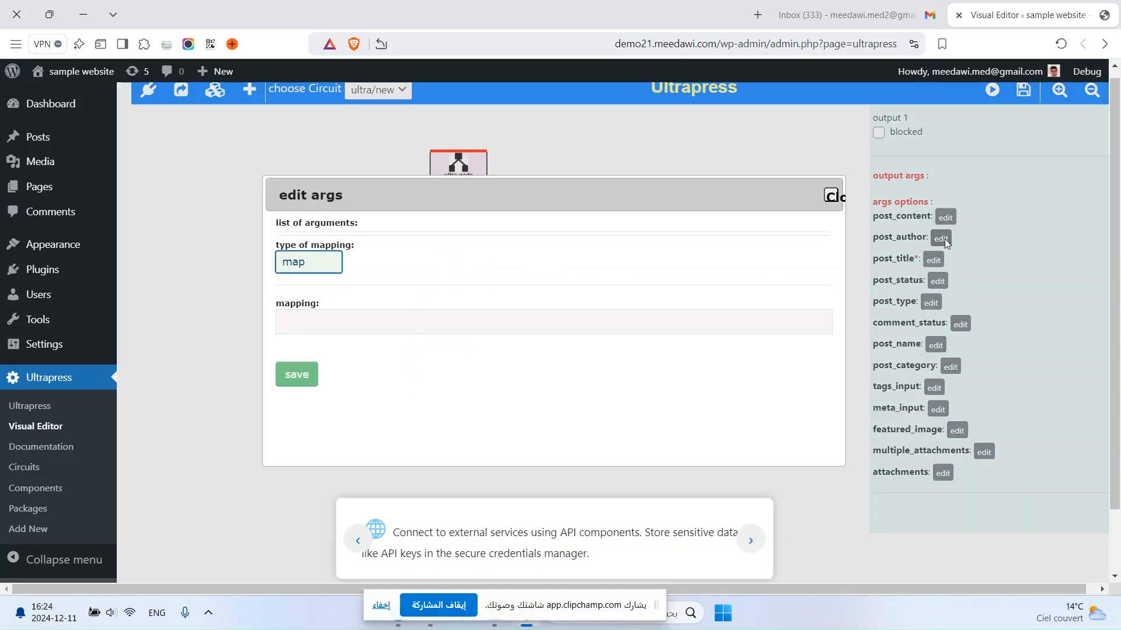
{"action": "left_click", "coordinate": [328, 274]}
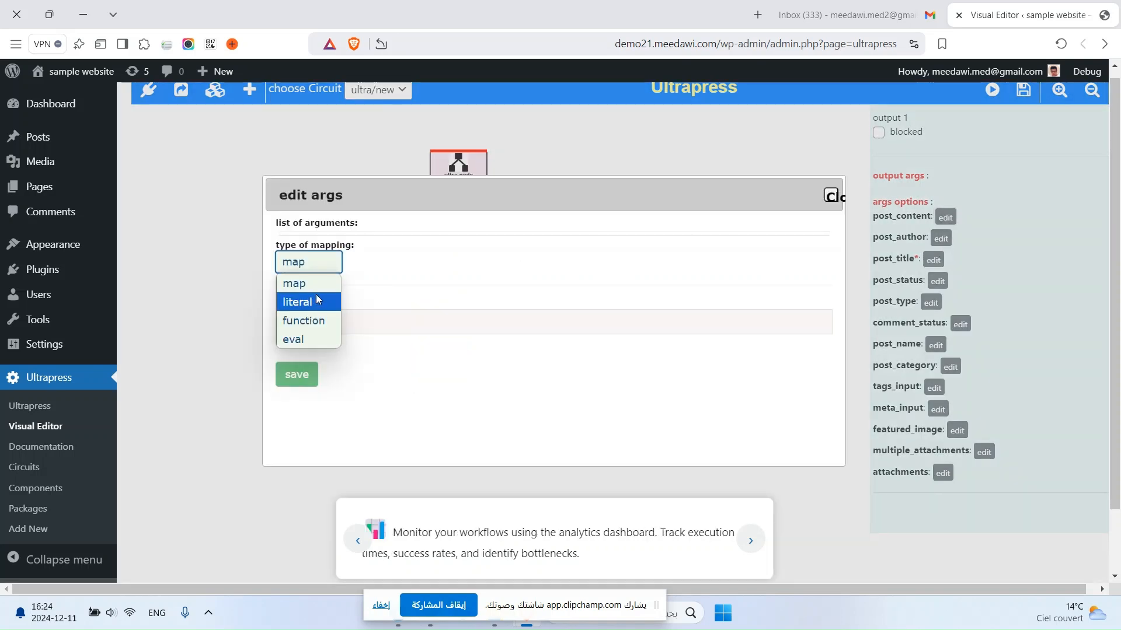
{"action": "left_click", "coordinate": [318, 283]}
{"action": "key", "text": "Down"}
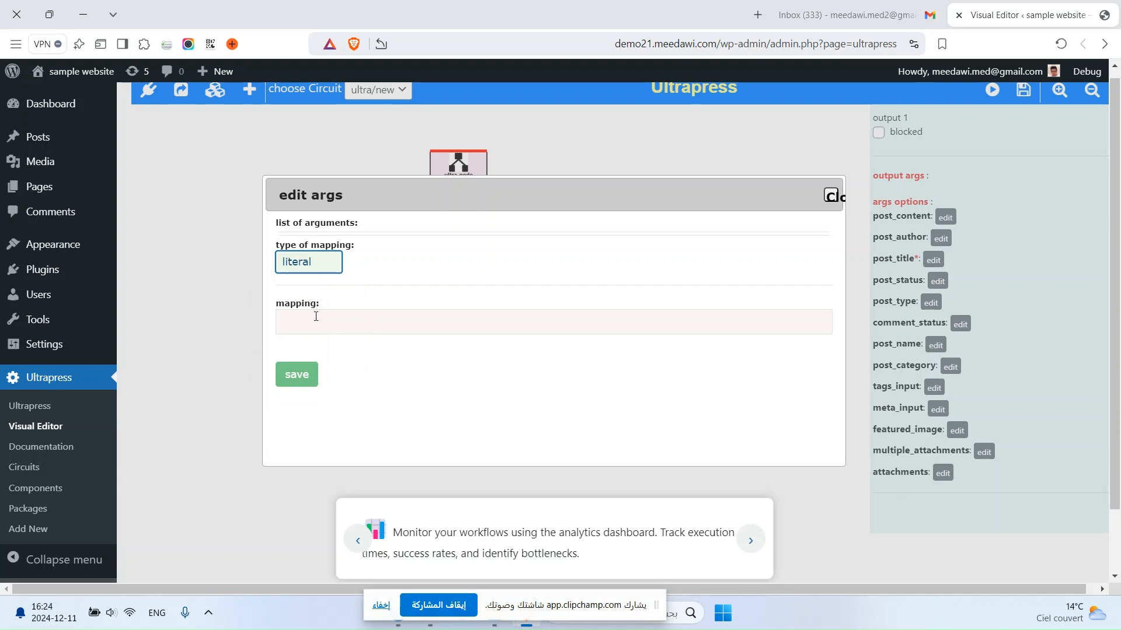
{"action": "left_click", "coordinate": [315, 314]}
{"action": "type", "text": "1"}
{"action": "left_click", "coordinate": [305, 372]}
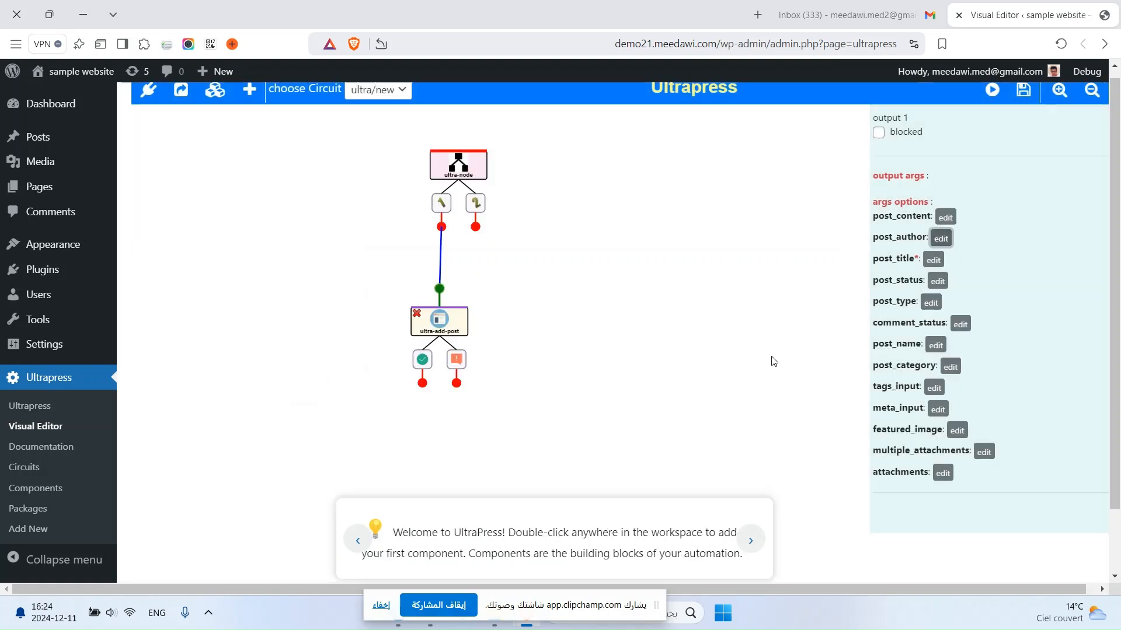
- Map the output's required post_title argument to the literal value "test post" and save it
{"action": "left_click", "coordinate": [934, 261]}
{"action": "left_click", "coordinate": [304, 285]}
{"action": "left_click", "coordinate": [306, 319]}
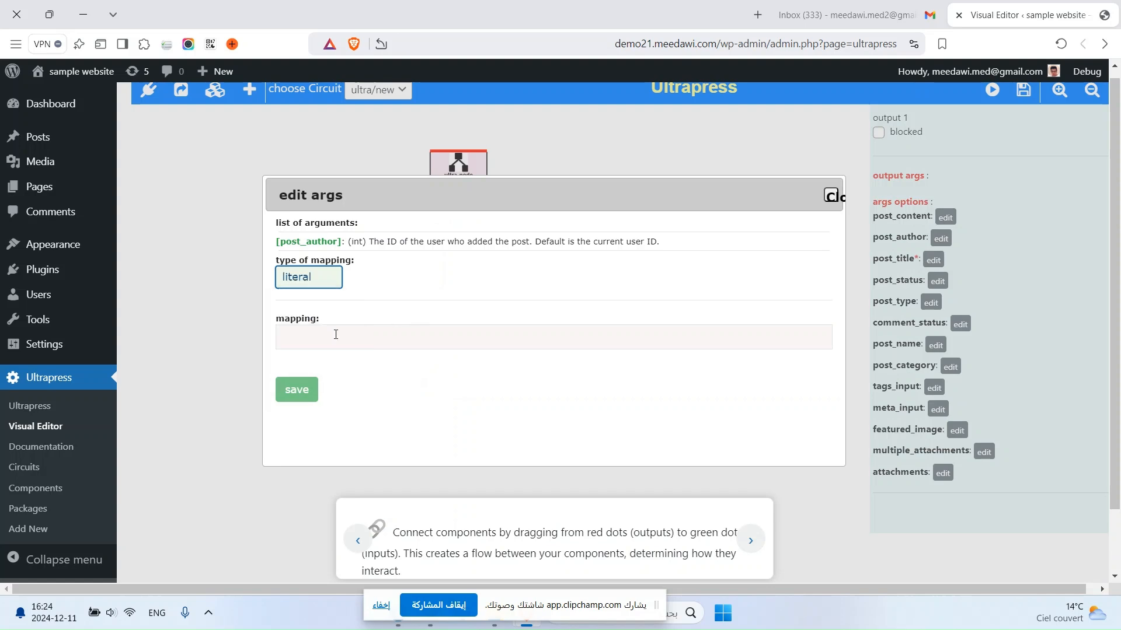
{"action": "left_click", "coordinate": [387, 339]}
{"action": "type", "text": "test"}
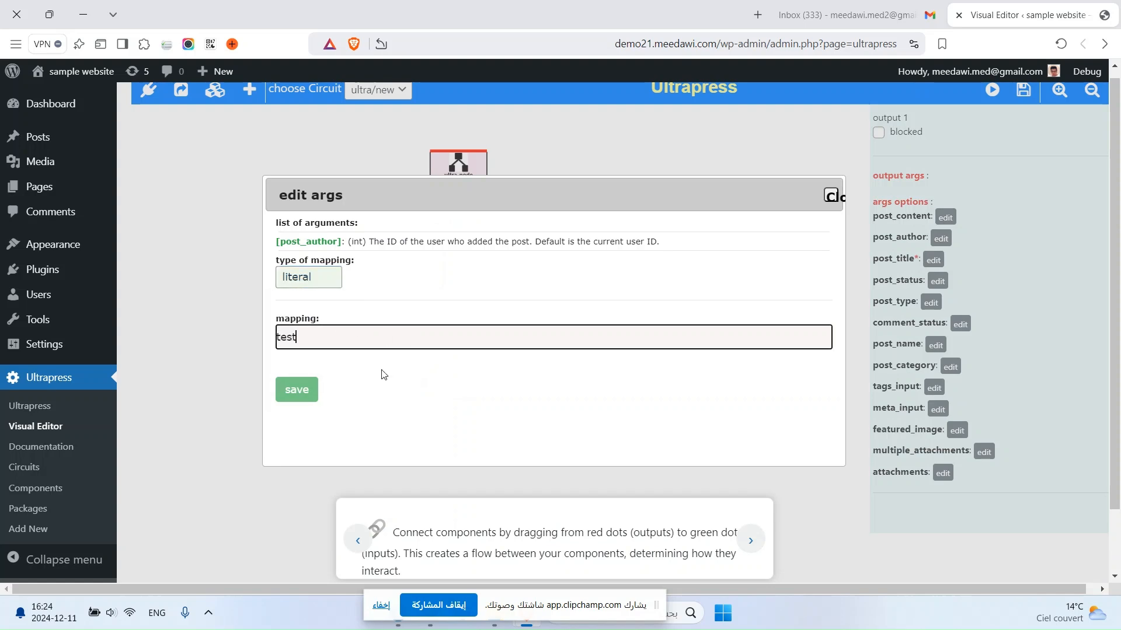
{"action": "type", "text": " post"}
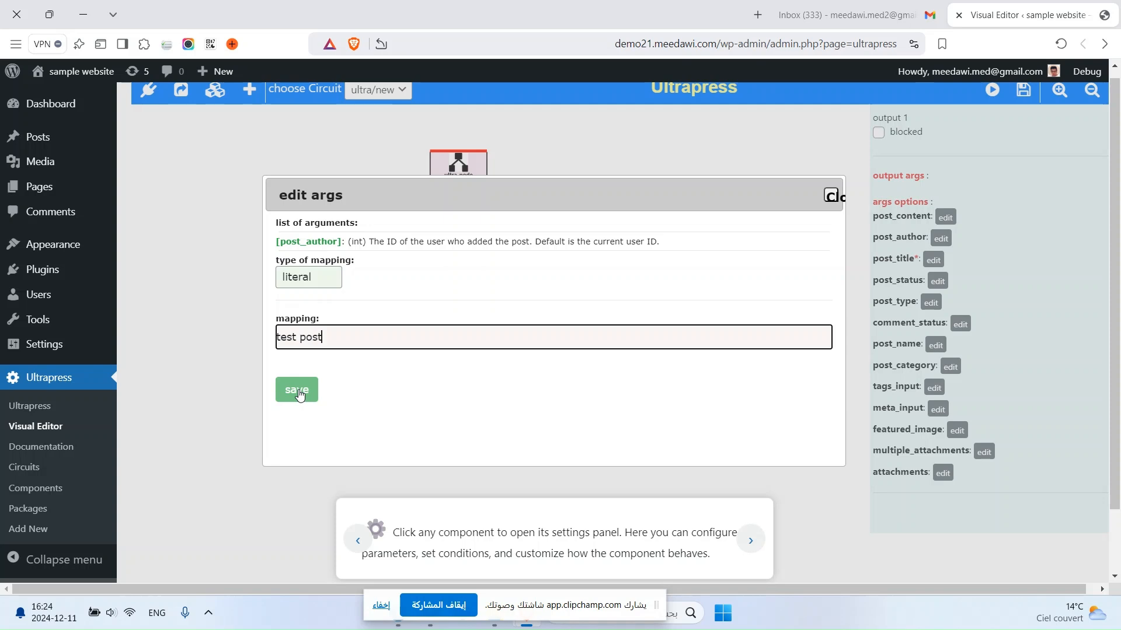
{"action": "left_click", "coordinate": [297, 391]}
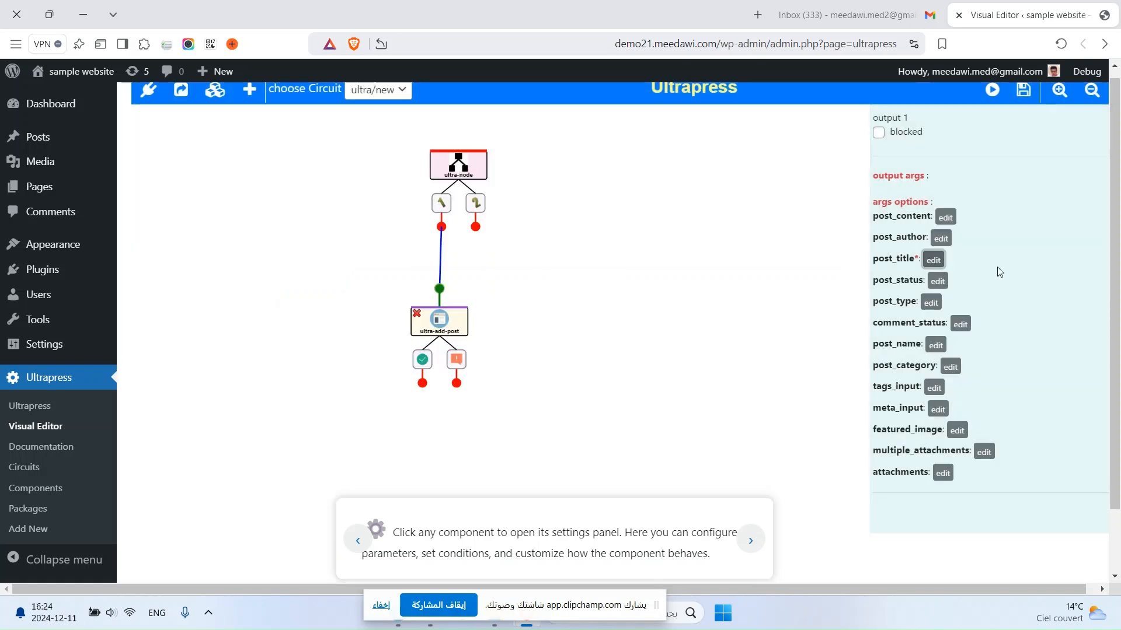
- Save the ultra/new circuit with its configured post arguments
{"action": "left_click", "coordinate": [640, 354]}
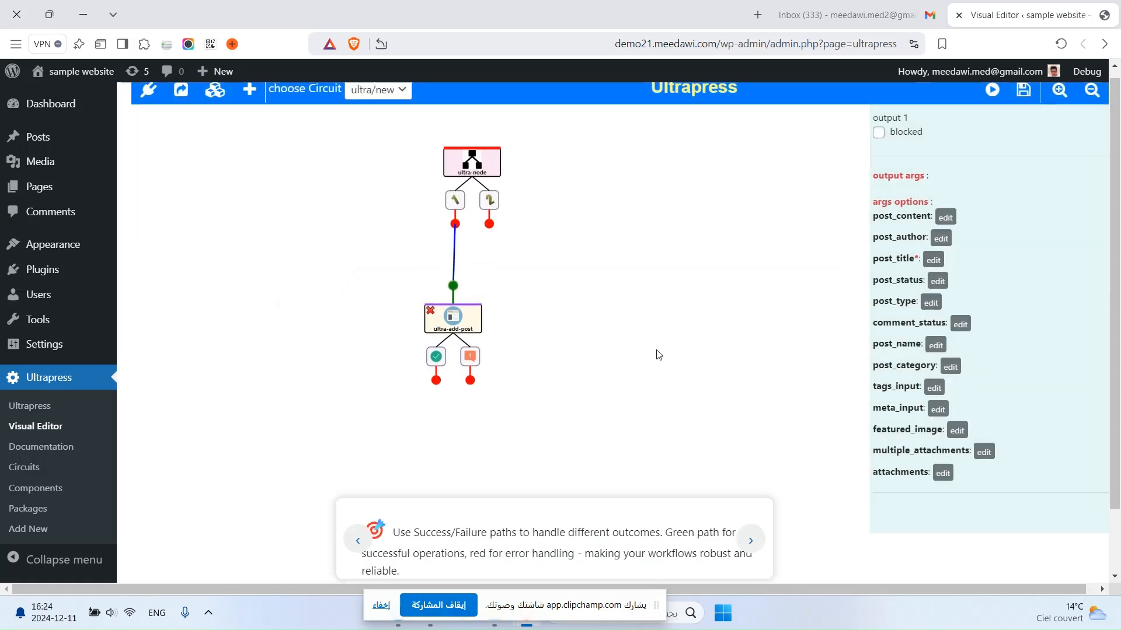
{"action": "left_click_drag", "start_coordinate": [511, 312], "coordinate": [512, 245]}
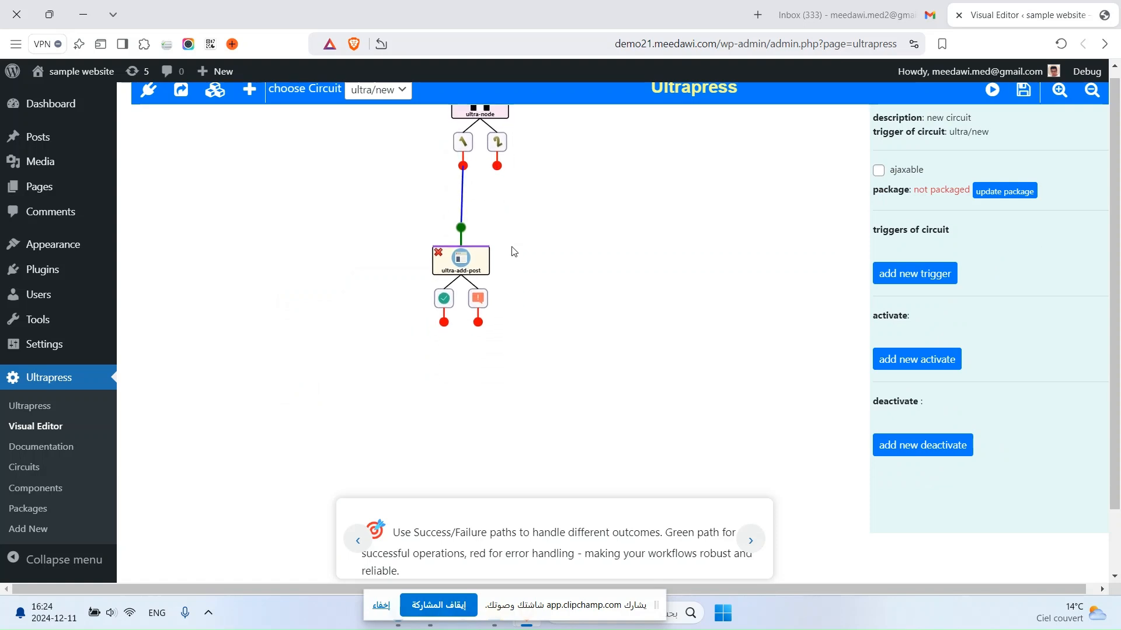
{"action": "left_click_drag", "start_coordinate": [518, 294], "coordinate": [546, 350]}
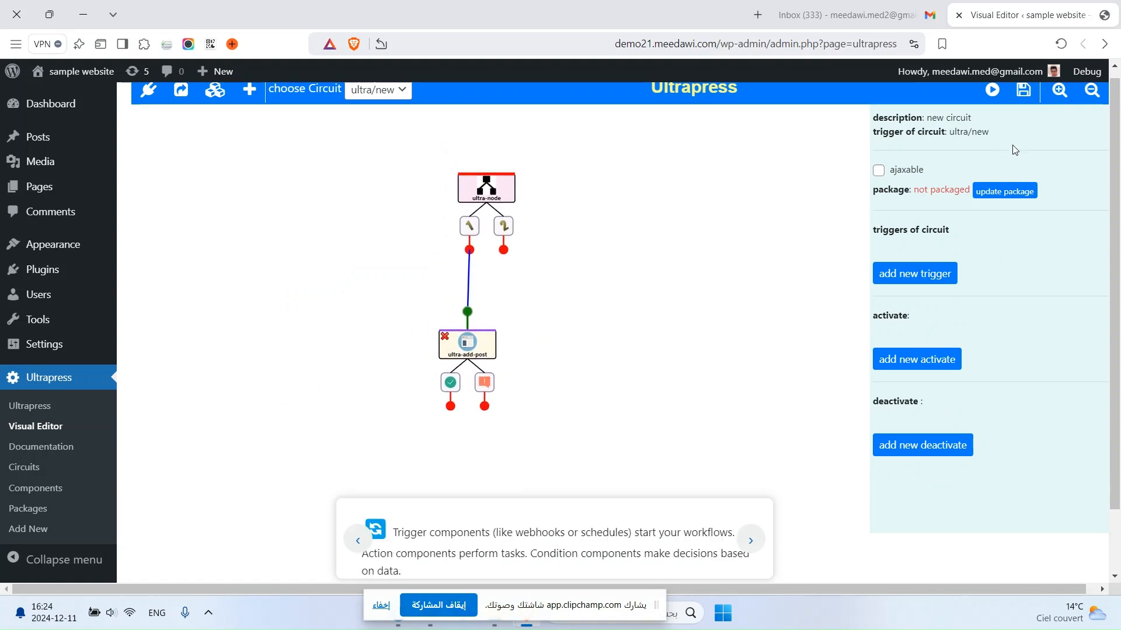
{"action": "left_click", "coordinate": [1022, 93]}
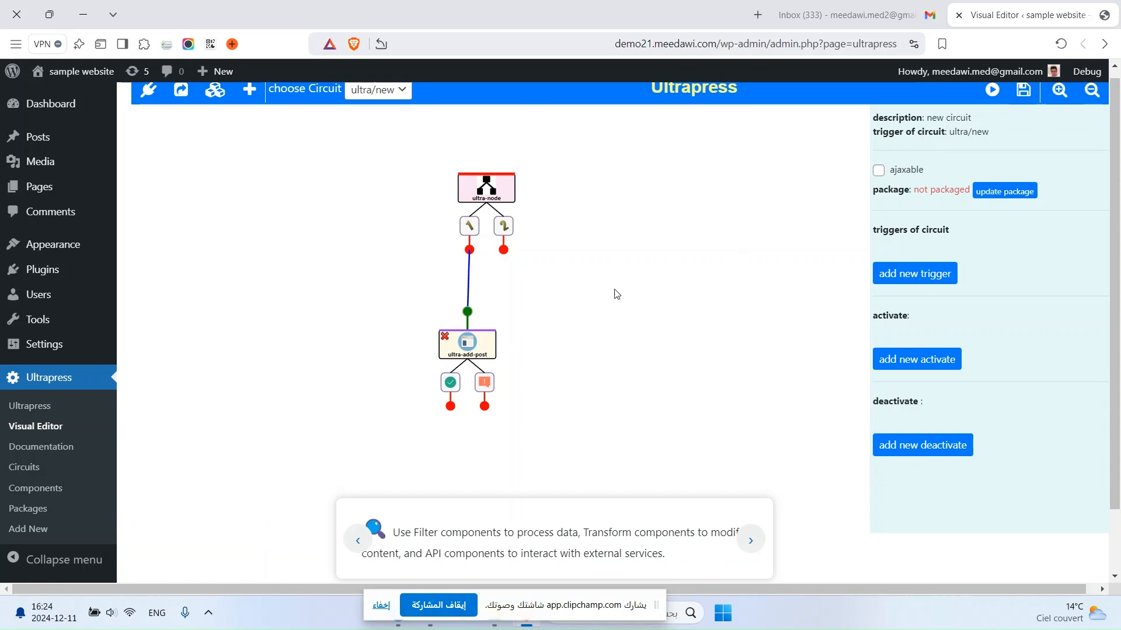
- Check the circuit's trigger name and consult the Ultrapress document in Google Docs on how to run a circuit
{"action": "scroll", "coordinate": [993, 98], "scroll_direction": "up", "scroll_amount": 1}
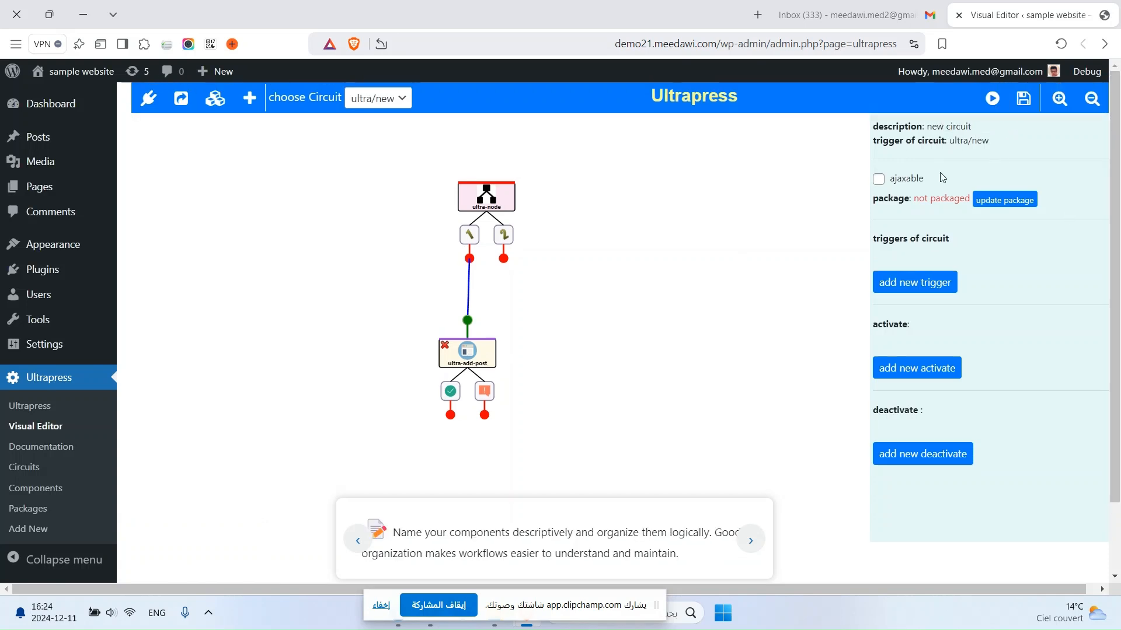
{"action": "left_click_drag", "start_coordinate": [952, 142], "coordinate": [995, 142]}
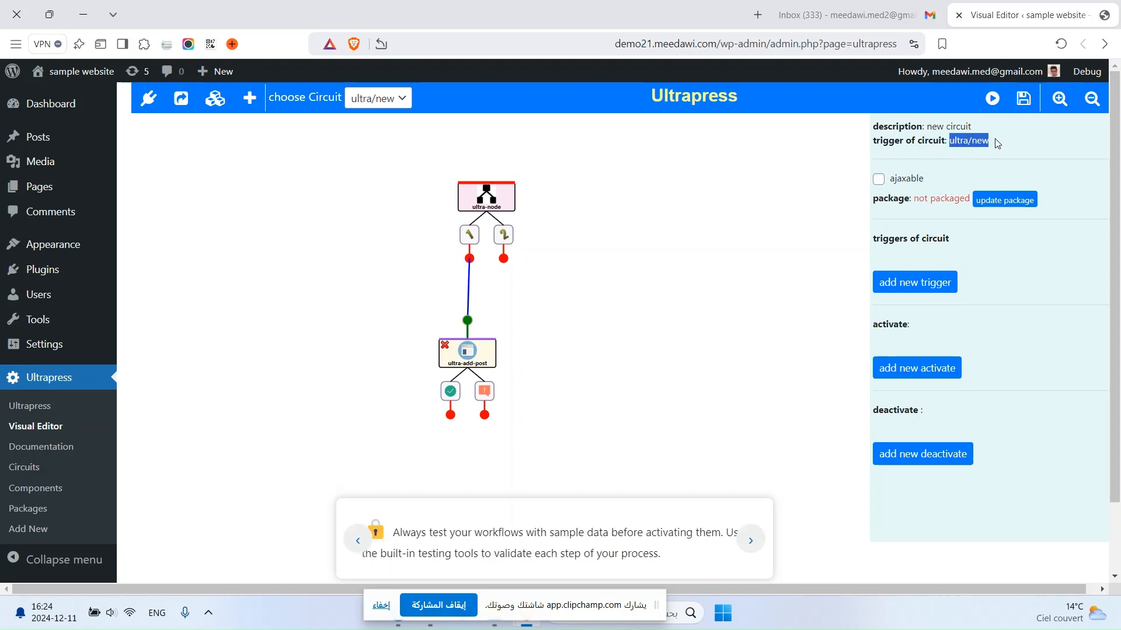
{"action": "left_click", "coordinate": [975, 143]}
{"action": "left_click_drag", "start_coordinate": [500, 595], "coordinate": [511, 573]}
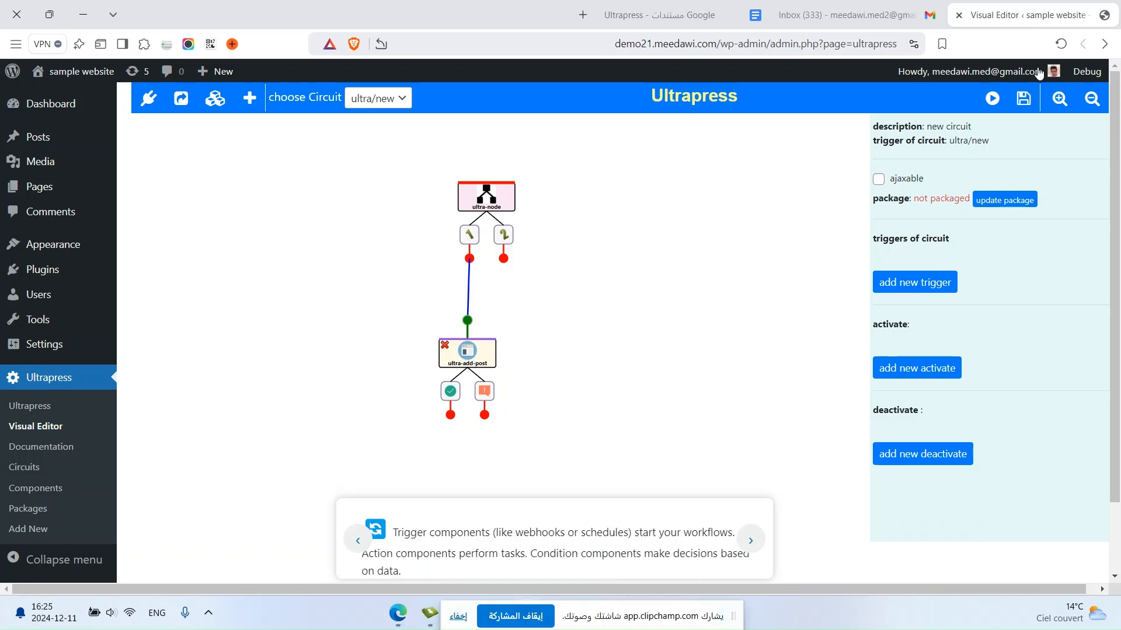
{"action": "mouse_move", "coordinate": [1087, 73]}
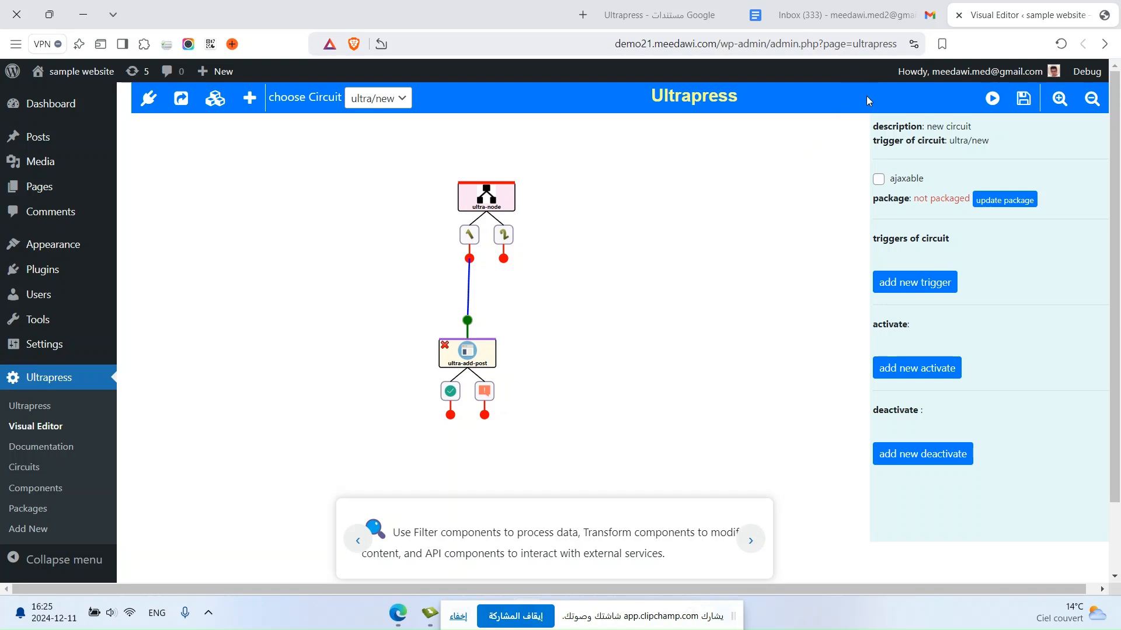
{"action": "left_click", "coordinate": [663, 6]}
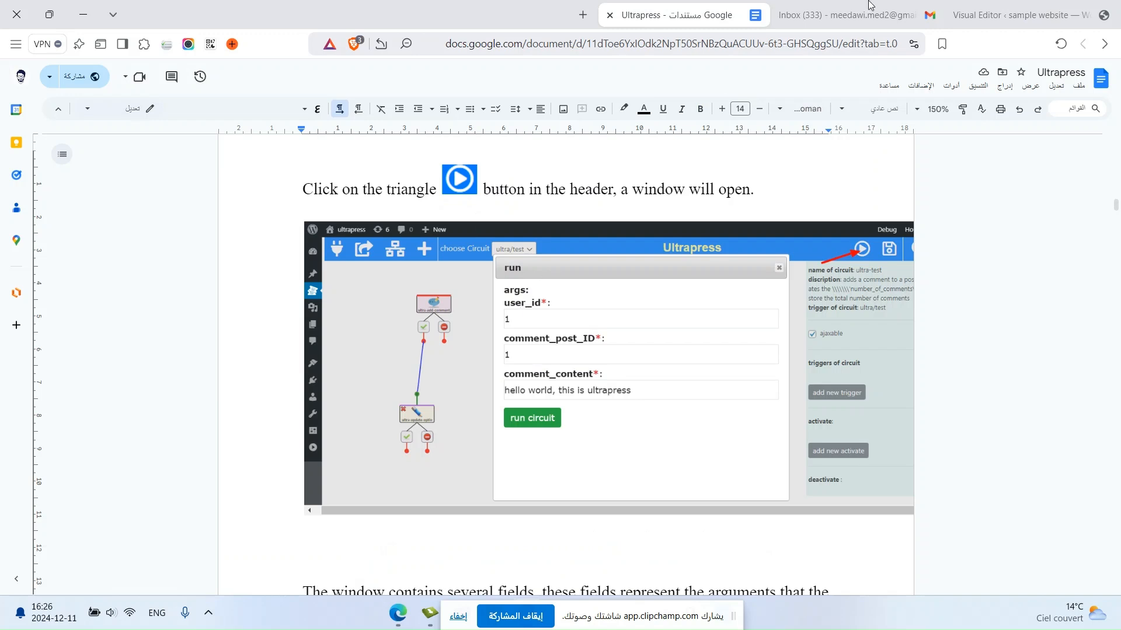
{"action": "left_click", "coordinate": [998, 4]}
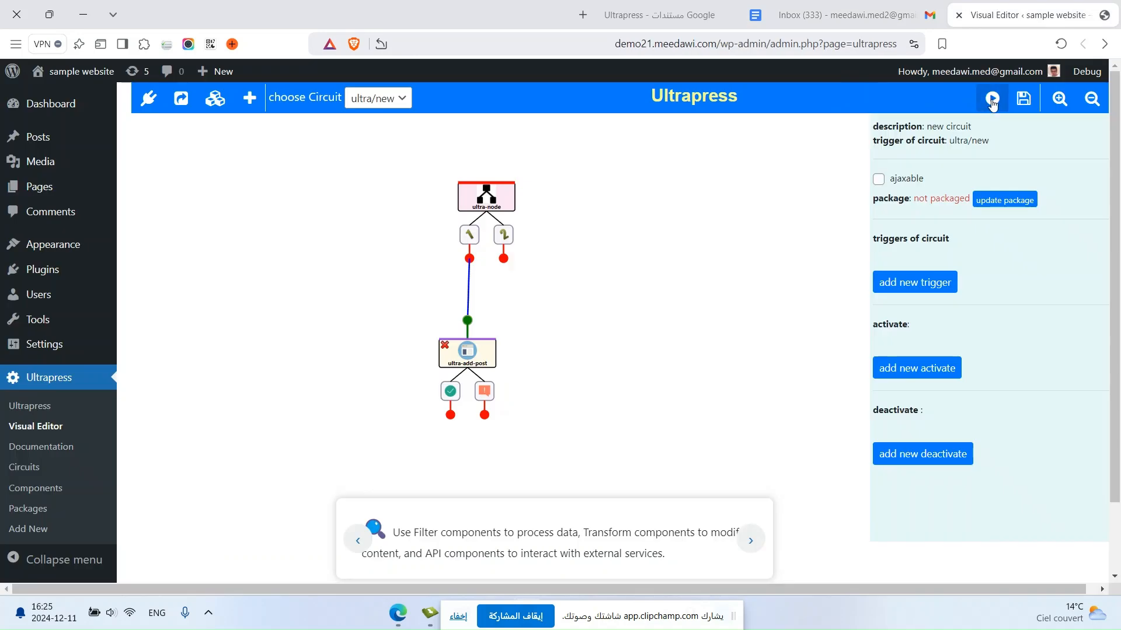
- Run the ultra/new circuit from the visual editor and close the run dialog
{"action": "left_click", "coordinate": [992, 100]}
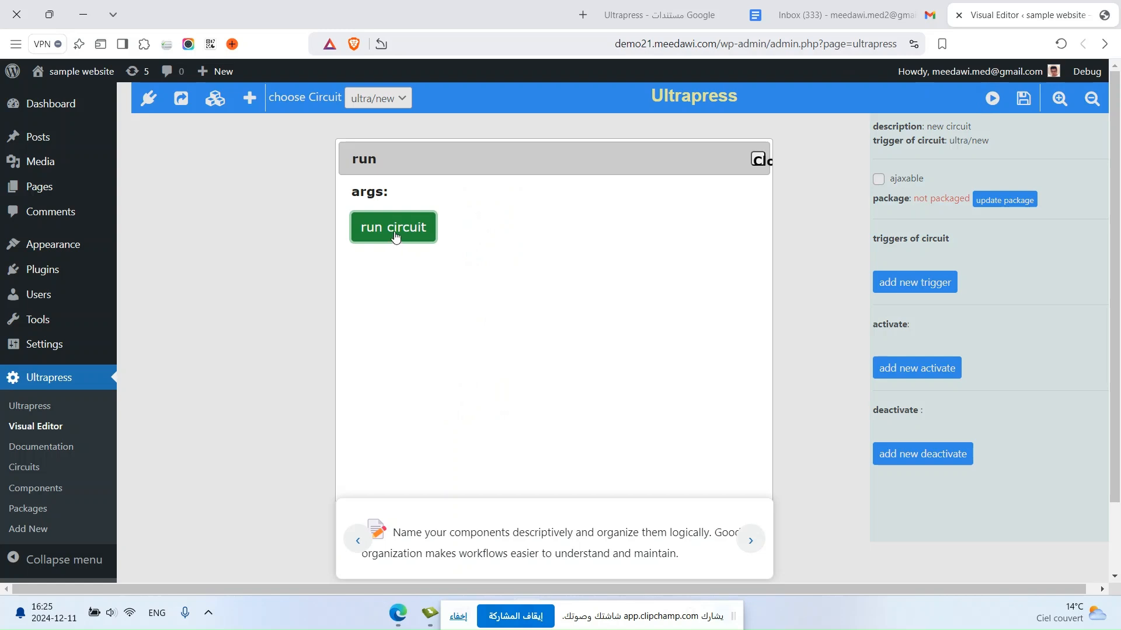
{"action": "left_click", "coordinate": [426, 232]}
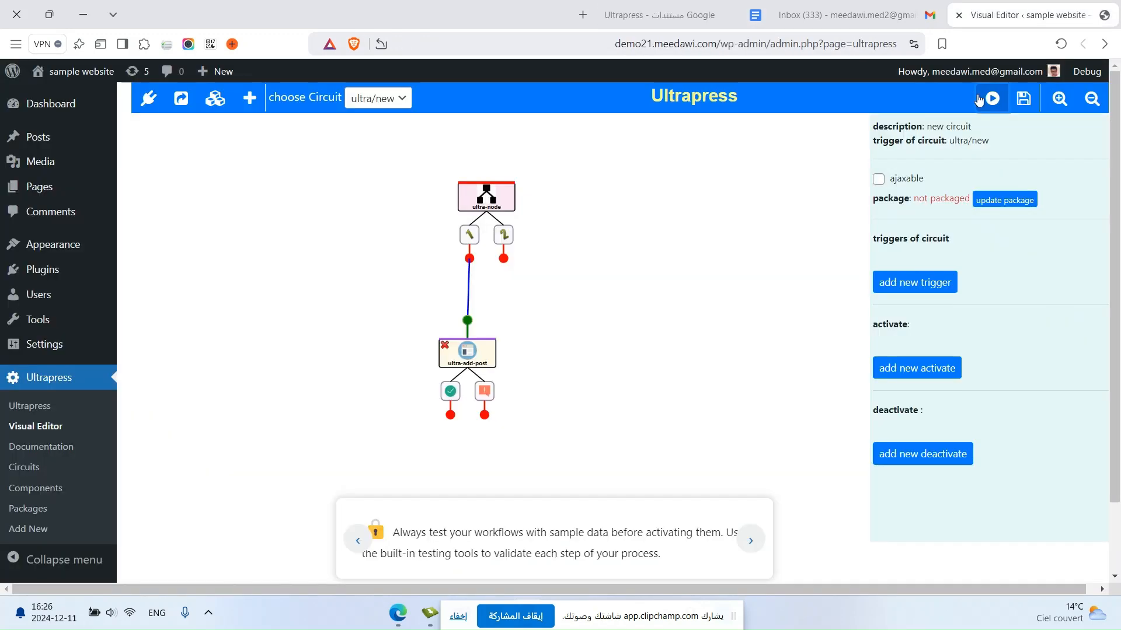
{"action": "left_click", "coordinate": [992, 98]}
{"action": "left_click", "coordinate": [390, 233]}
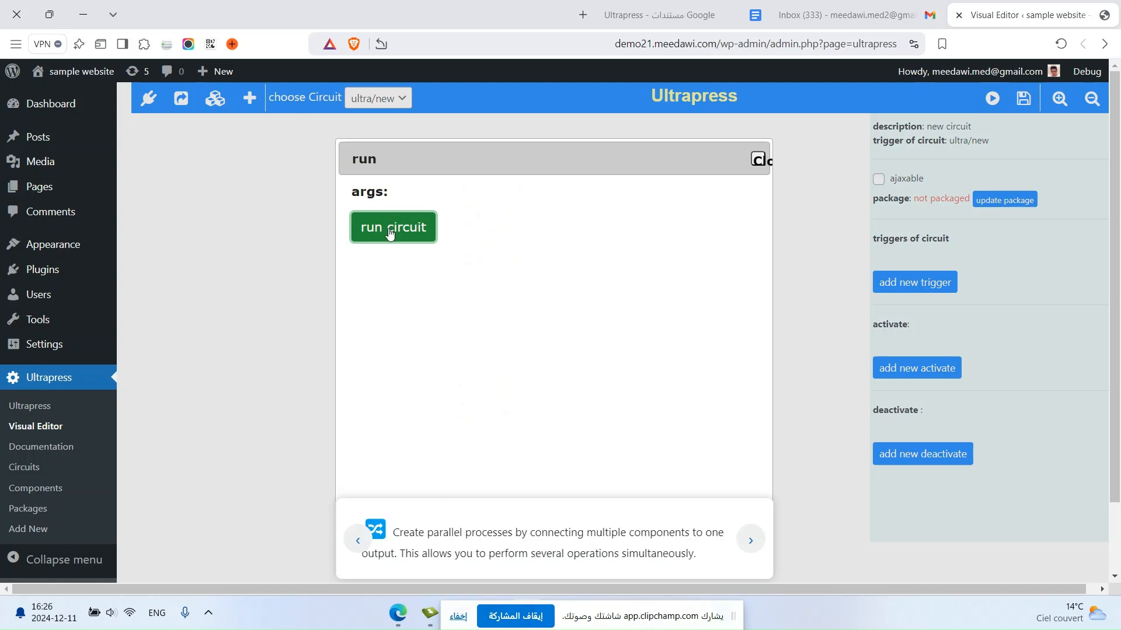
{"action": "left_click", "coordinate": [758, 159]}
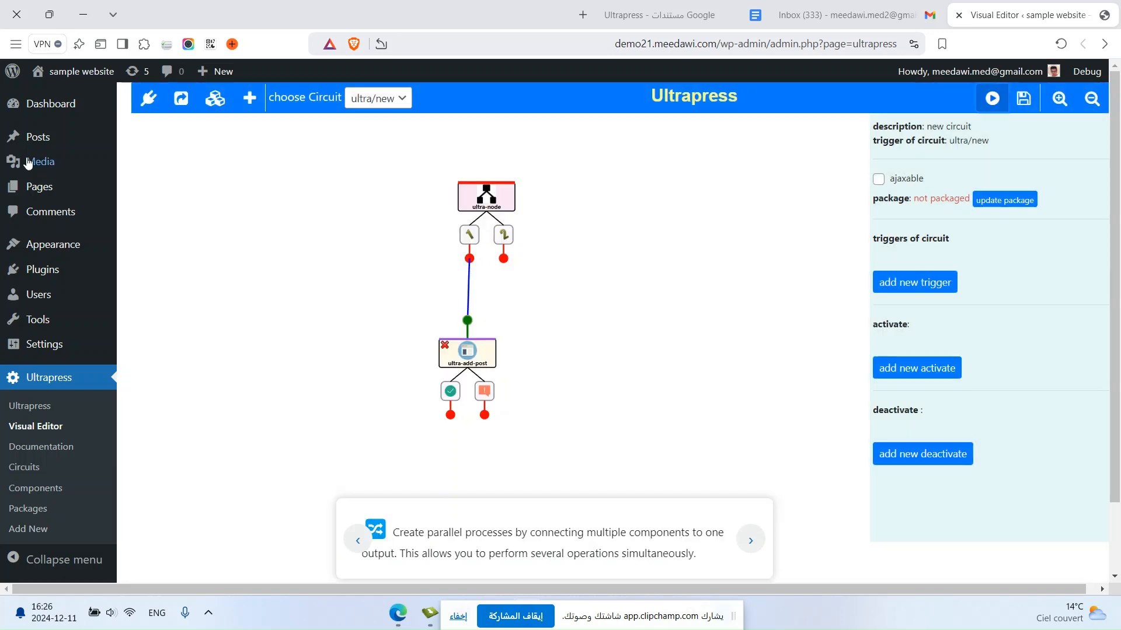
- Open the WordPress posts list in a new tab and view the published "test post" to check its title and content
{"action": "right_click", "coordinate": [40, 135]}
{"action": "left_click", "coordinate": [163, 156]}
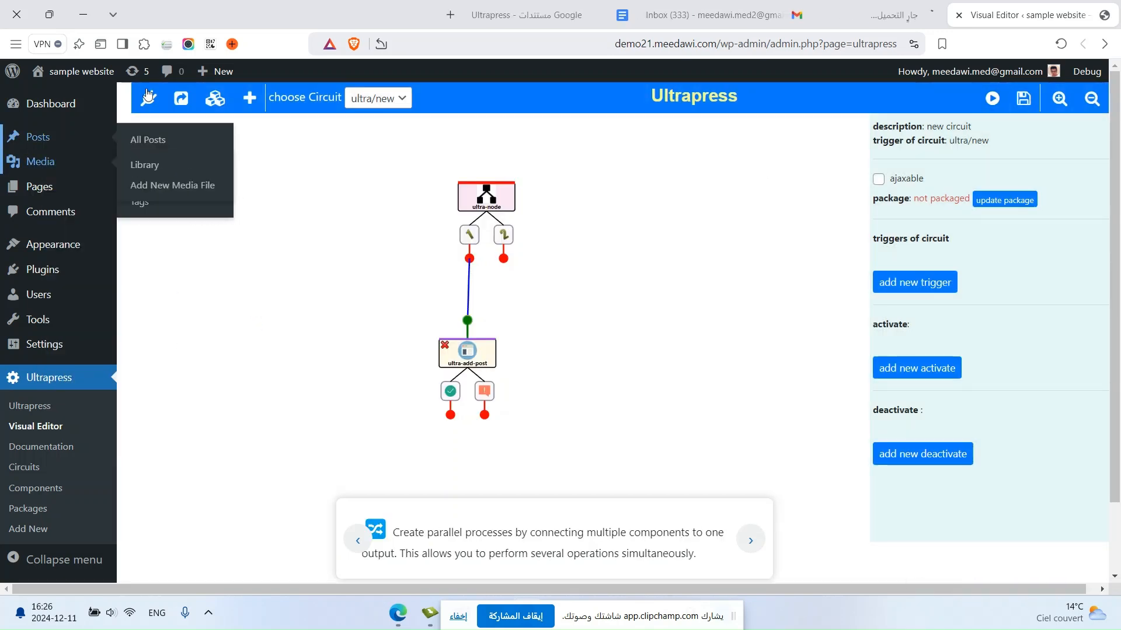
{"action": "left_click", "coordinate": [883, 6]}
{"action": "right_click", "coordinate": [275, 251]}
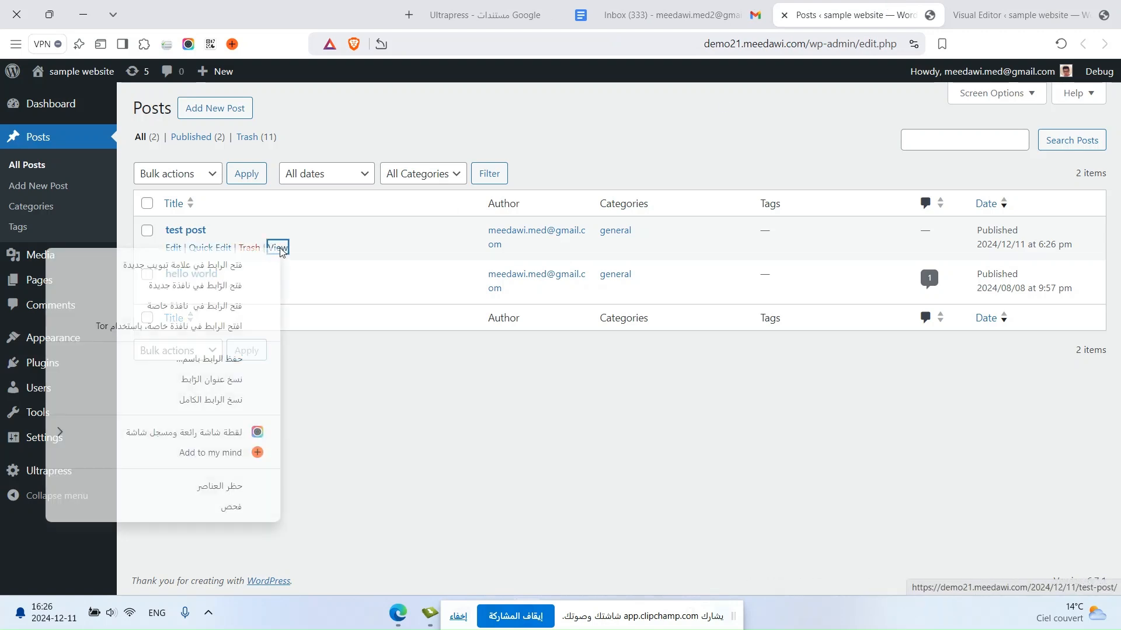
{"action": "left_click", "coordinate": [245, 264]}
{"action": "left_click", "coordinate": [728, 6]}
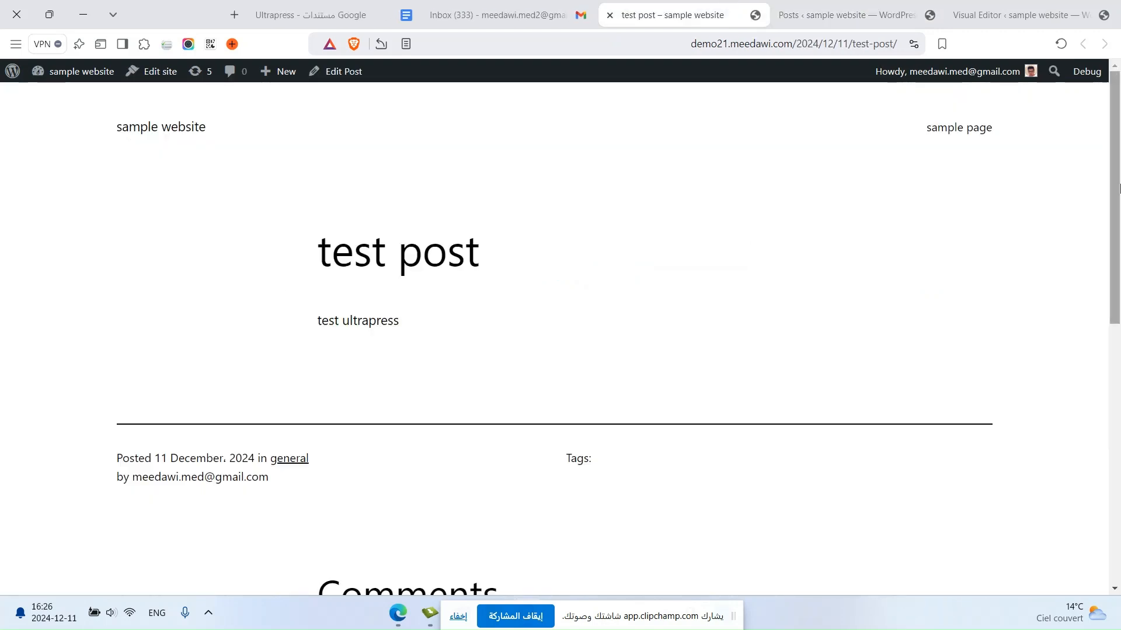
{"action": "left_click", "coordinate": [609, 16]}
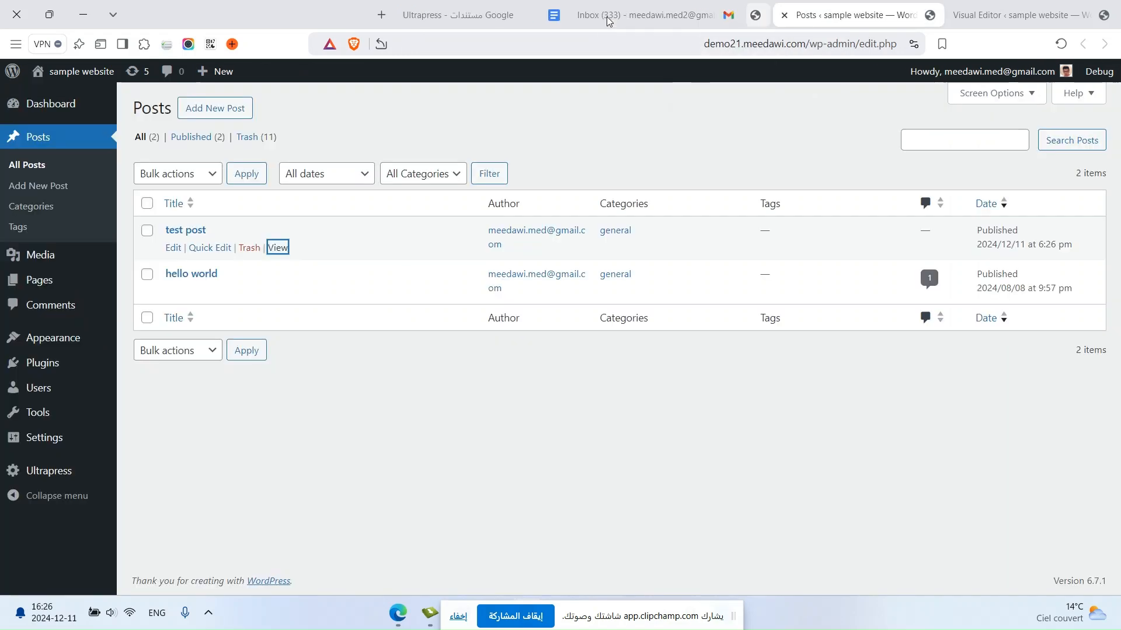
- Return to the visual editor and move the ultra-add-post component slightly closer to the ultra-node
{"action": "left_click", "coordinate": [981, 4]}
{"action": "double_click", "coordinate": [470, 353]}
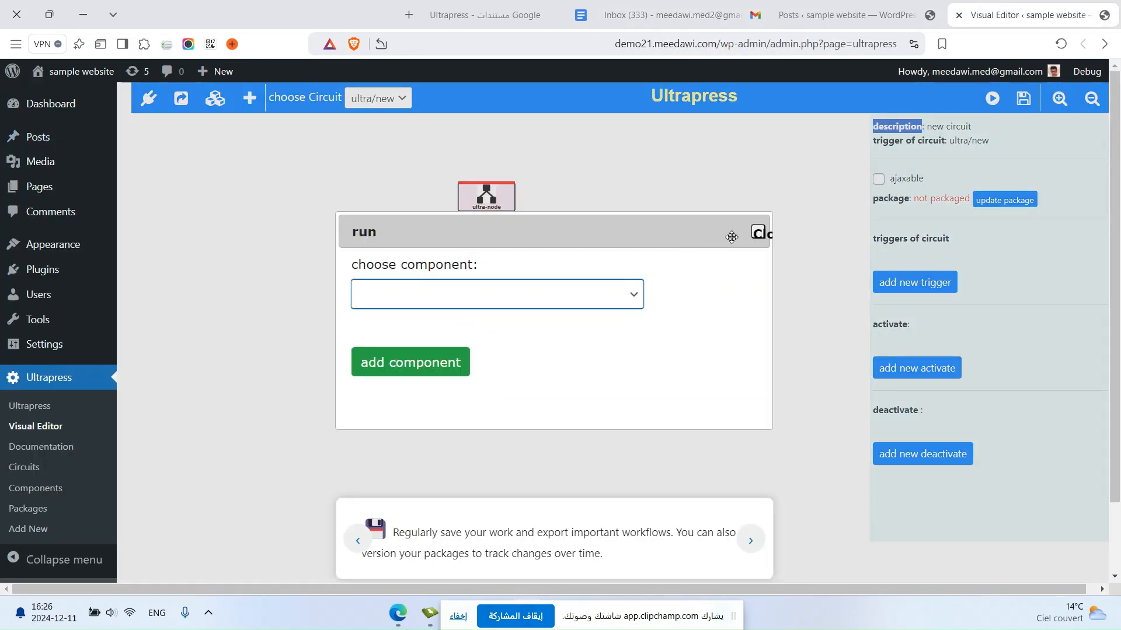
{"action": "left_click", "coordinate": [754, 235]}
{"action": "left_click_drag", "start_coordinate": [472, 354], "coordinate": [481, 333]}
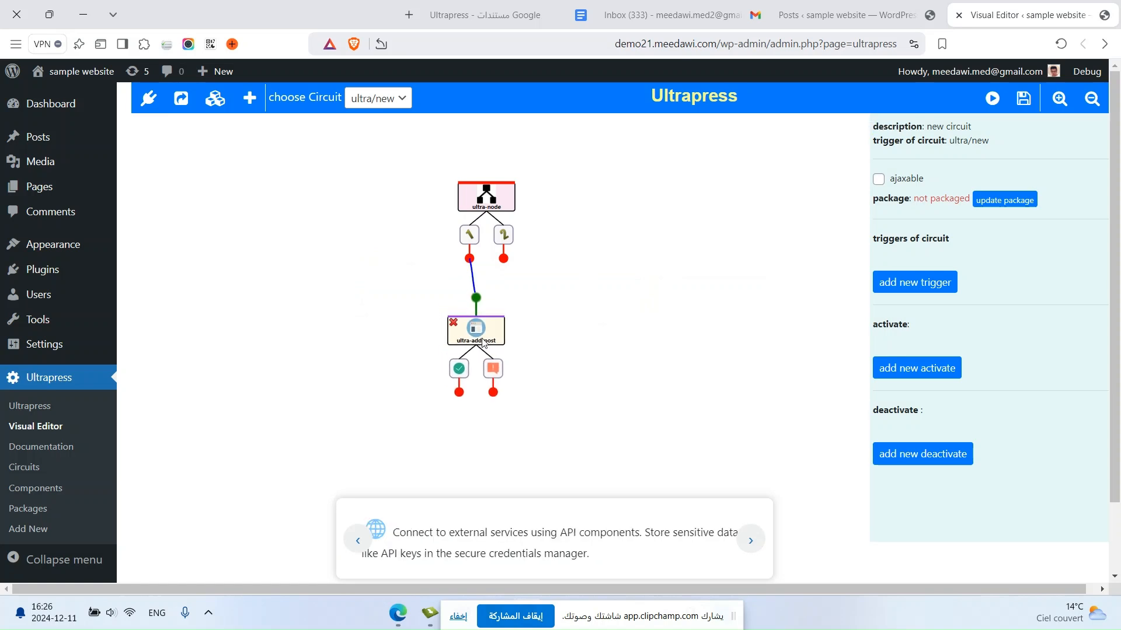
- Add an ultra/add_comment component to the ultra/new circuit and place it below the ultra-add-post component
{"action": "left_click_drag", "start_coordinate": [565, 369], "coordinate": [556, 327]}
{"action": "double_click", "coordinate": [625, 331]}
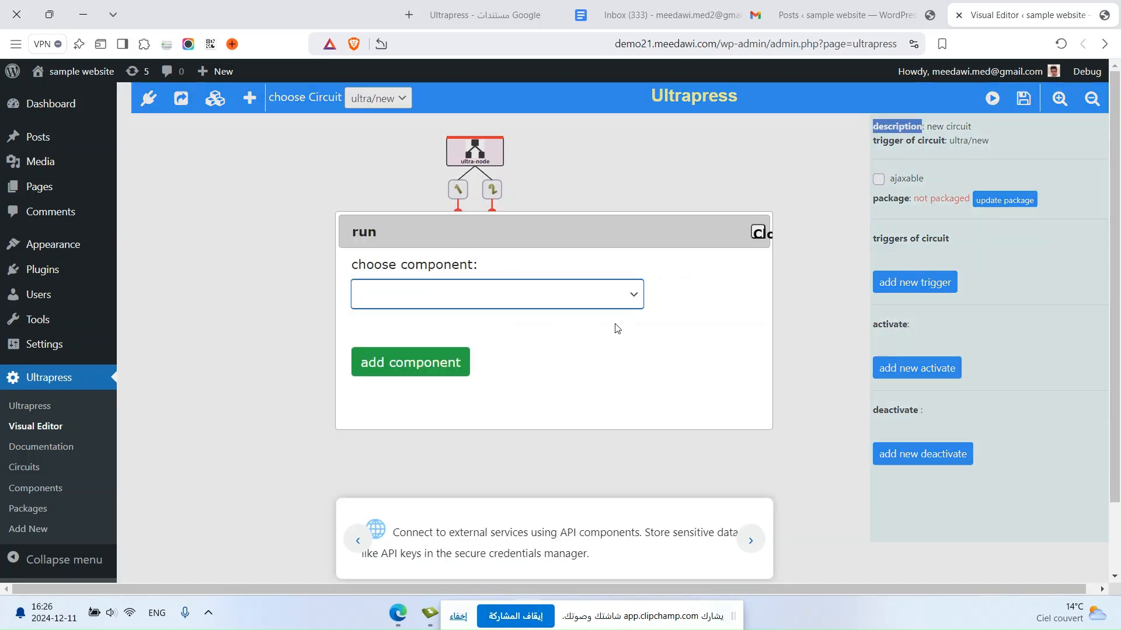
{"action": "left_click", "coordinate": [589, 298]}
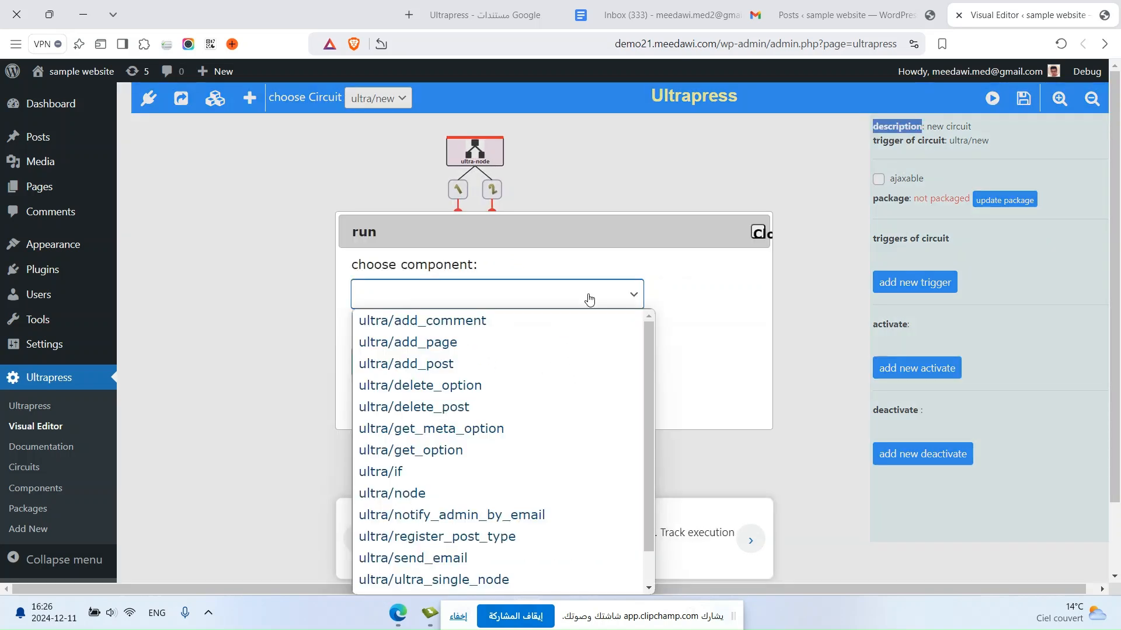
{"action": "left_click", "coordinate": [549, 320]}
{"action": "left_click", "coordinate": [466, 363]}
{"action": "left_click_drag", "start_coordinate": [752, 416], "coordinate": [621, 398]}
{"action": "left_click_drag", "start_coordinate": [560, 369], "coordinate": [591, 357]}
{"action": "left_click_drag", "start_coordinate": [634, 414], "coordinate": [405, 447]}
{"action": "left_click_drag", "start_coordinate": [527, 390], "coordinate": [559, 347]}
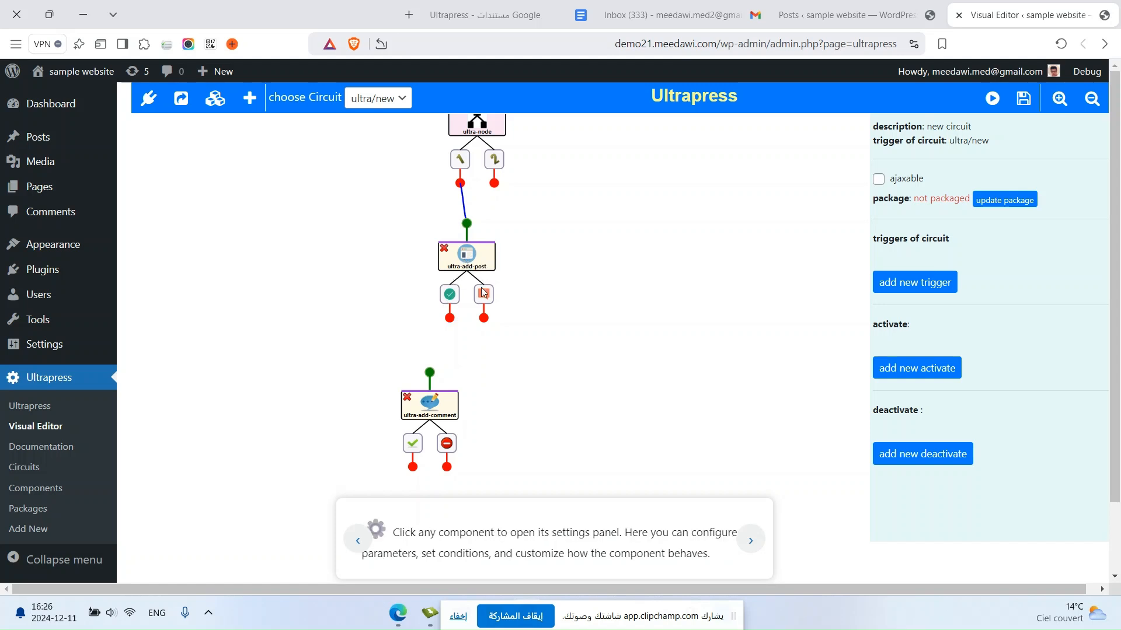
- Check the success and error outputs of ultra-add-post, and connect its success output to the input of ultra-add-comment
{"action": "left_click", "coordinate": [450, 293]}
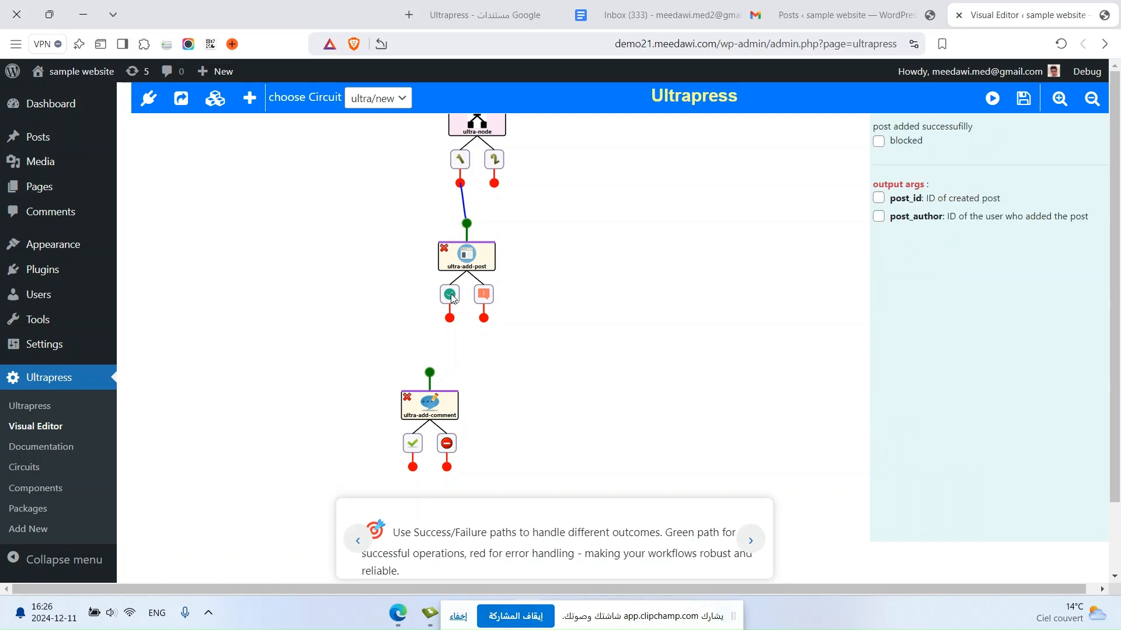
{"action": "left_click", "coordinate": [491, 296]}
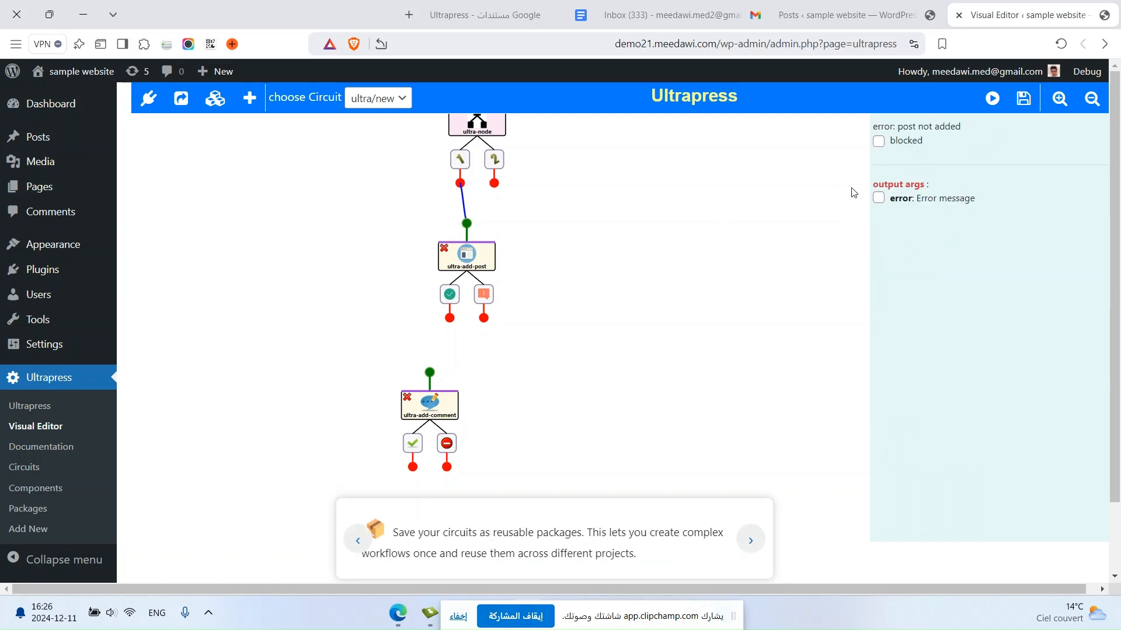
{"action": "left_click", "coordinate": [452, 320]}
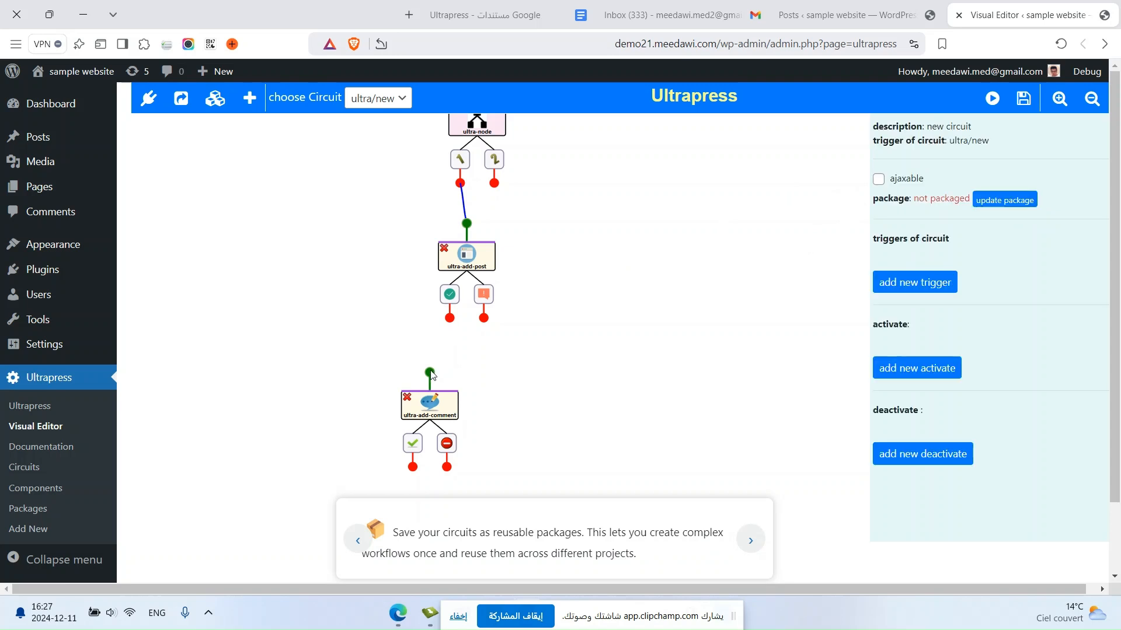
{"action": "left_click", "coordinate": [430, 373]}
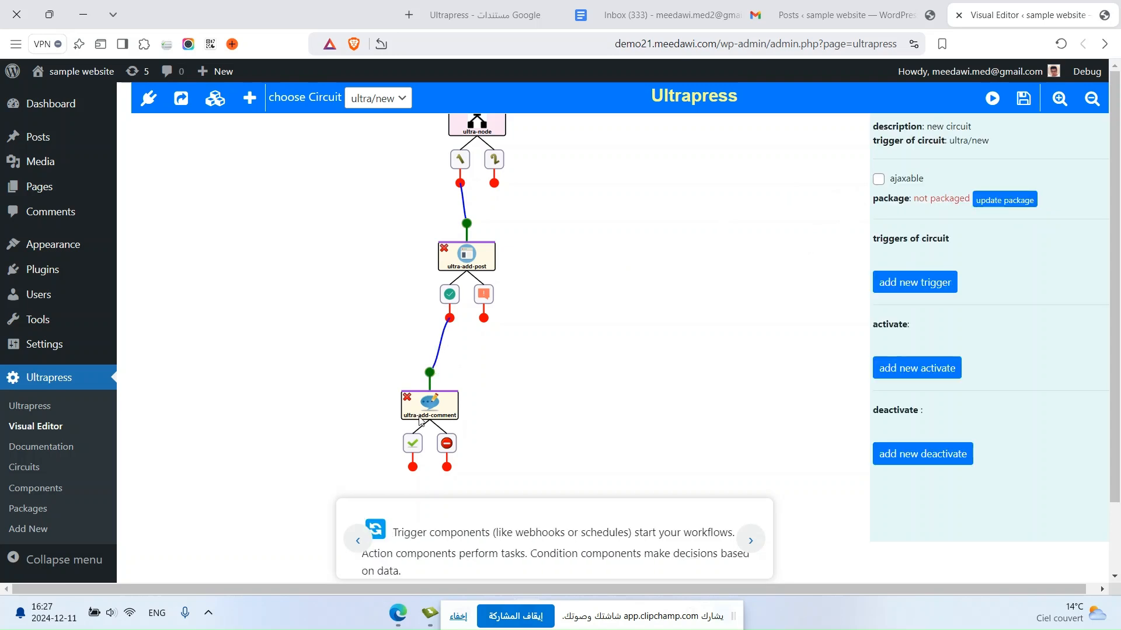
- Review the input arguments of ultra-add-comment and save a literal mapping for user_id on ultra-add-post's success output
{"action": "left_click", "coordinate": [438, 408]}
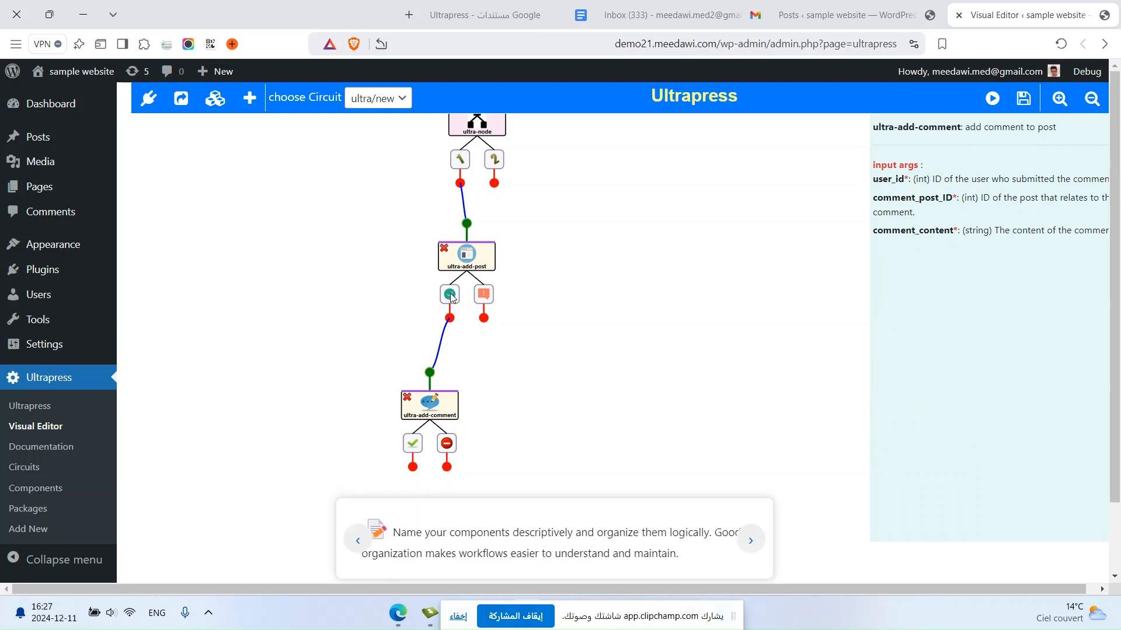
{"action": "left_click", "coordinate": [453, 298]}
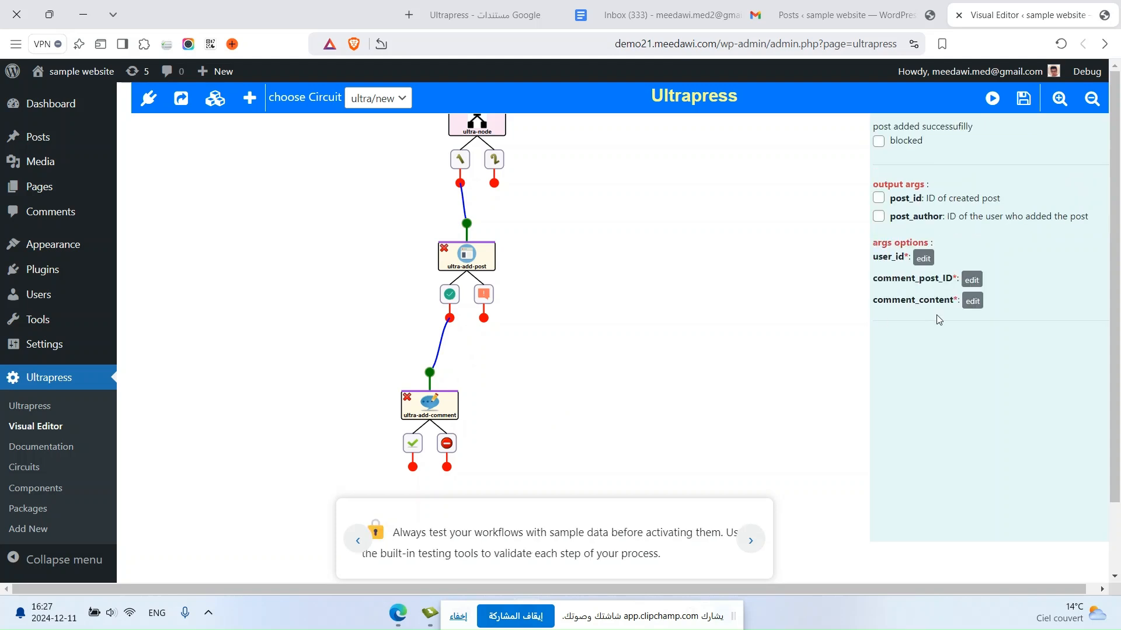
{"action": "left_click", "coordinate": [922, 262]}
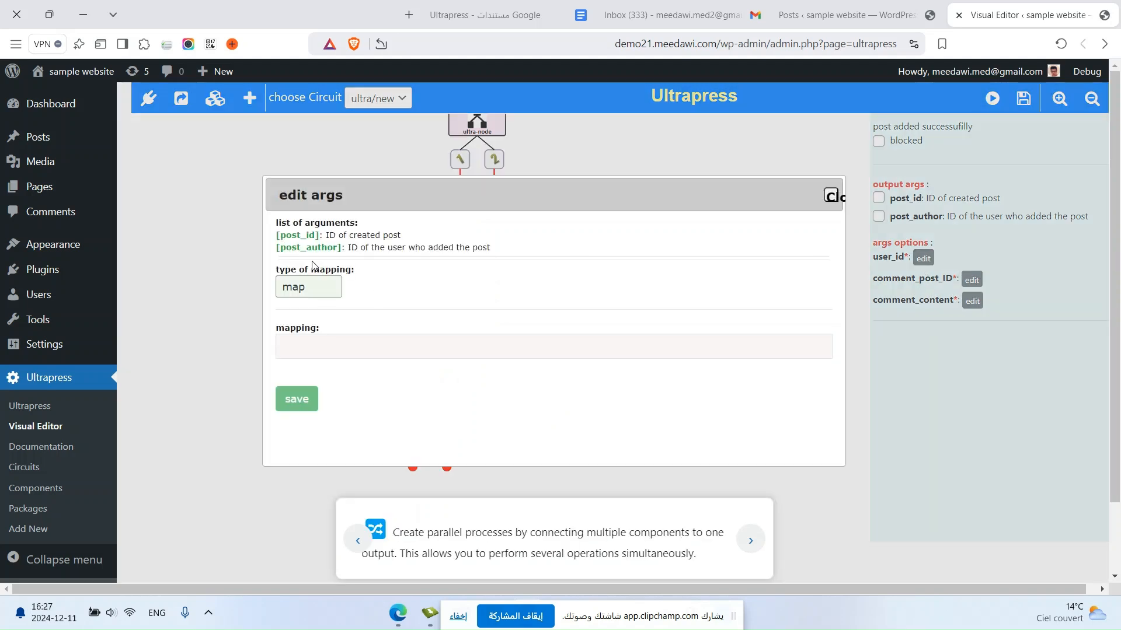
{"action": "left_click", "coordinate": [324, 289]}
{"action": "left_click", "coordinate": [317, 321]}
{"action": "left_click", "coordinate": [330, 345]}
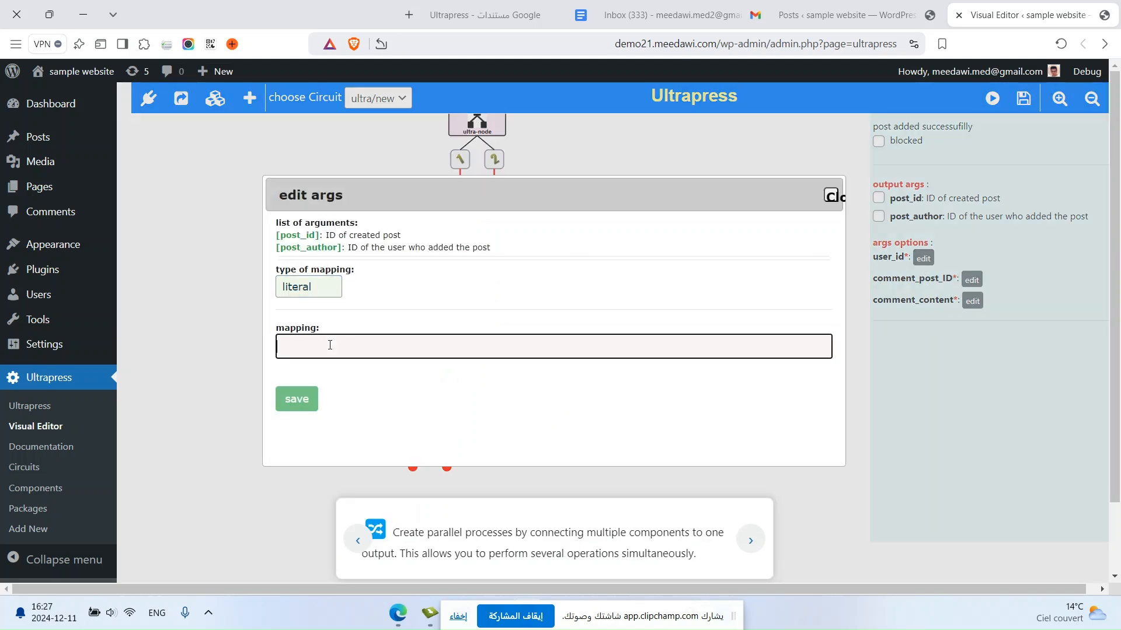
{"action": "left_click", "coordinate": [297, 400]}
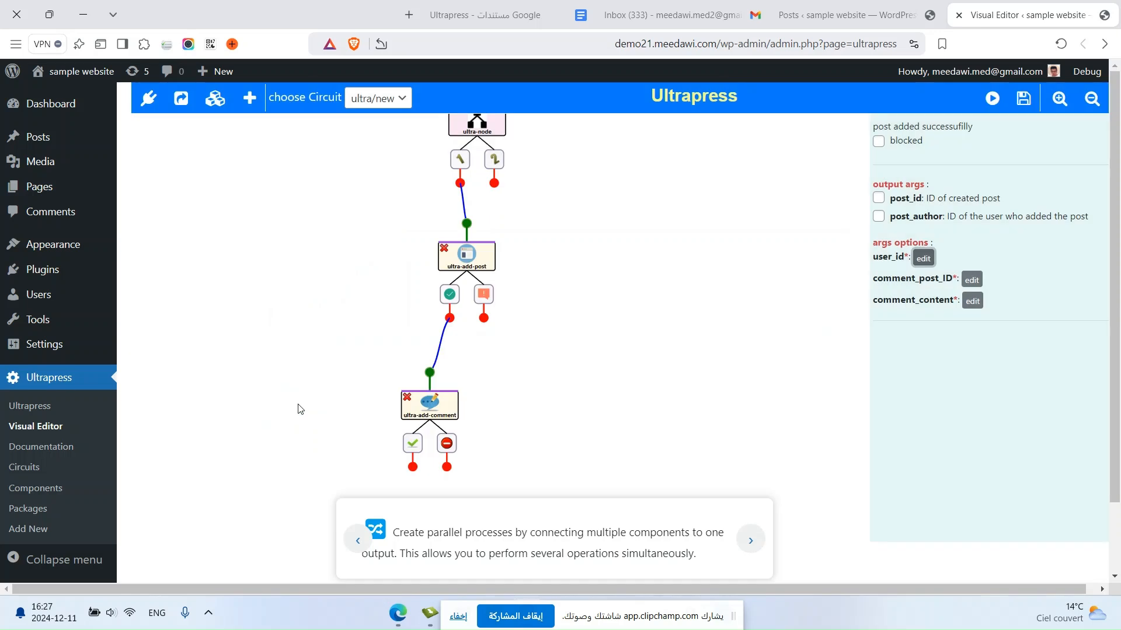
{"action": "left_click", "coordinate": [972, 280]}
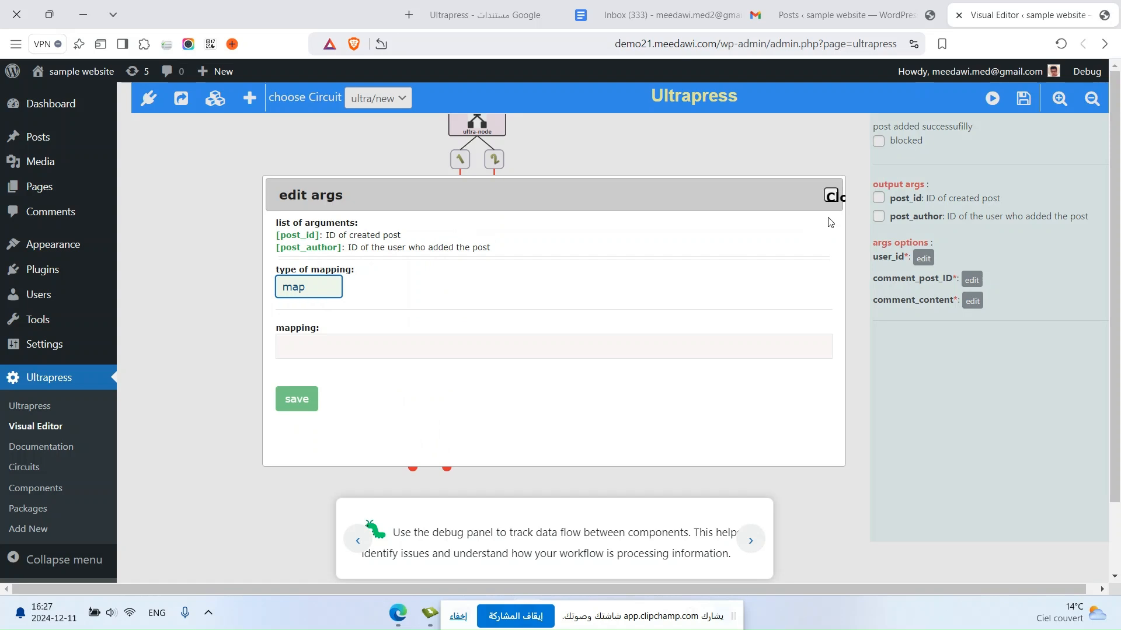
{"action": "left_click", "coordinate": [831, 196]}
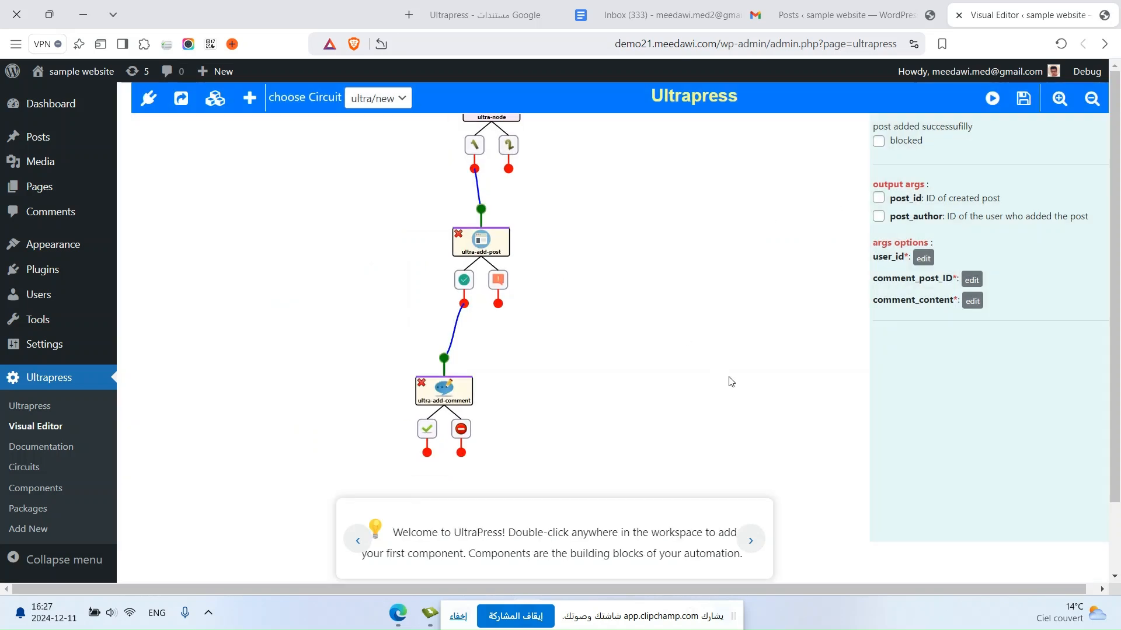
{"action": "left_click", "coordinate": [972, 281]}
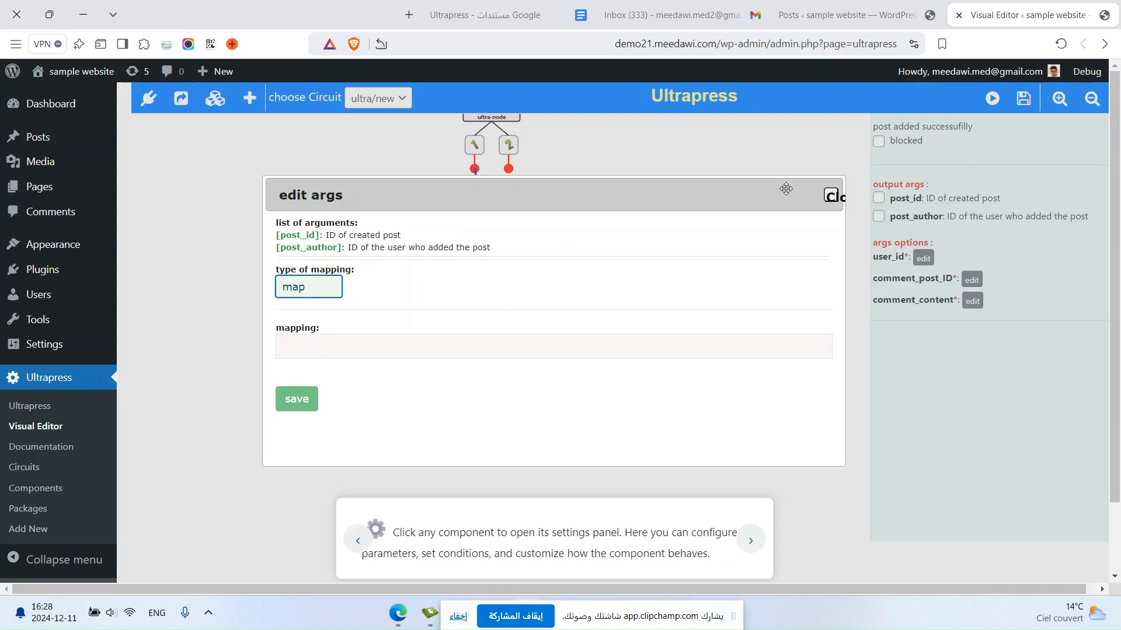
{"action": "left_click", "coordinate": [831, 197]}
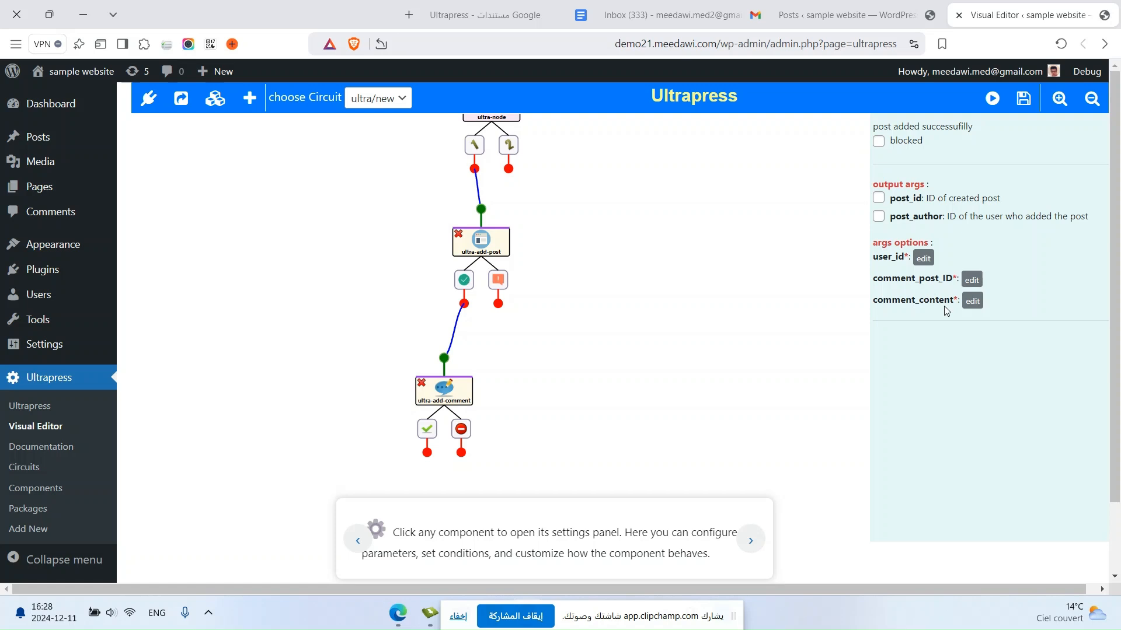
- Set the comment_post_ID argument to the map type with [post_id] as its mapping, and save it
{"action": "left_click", "coordinate": [973, 281]}
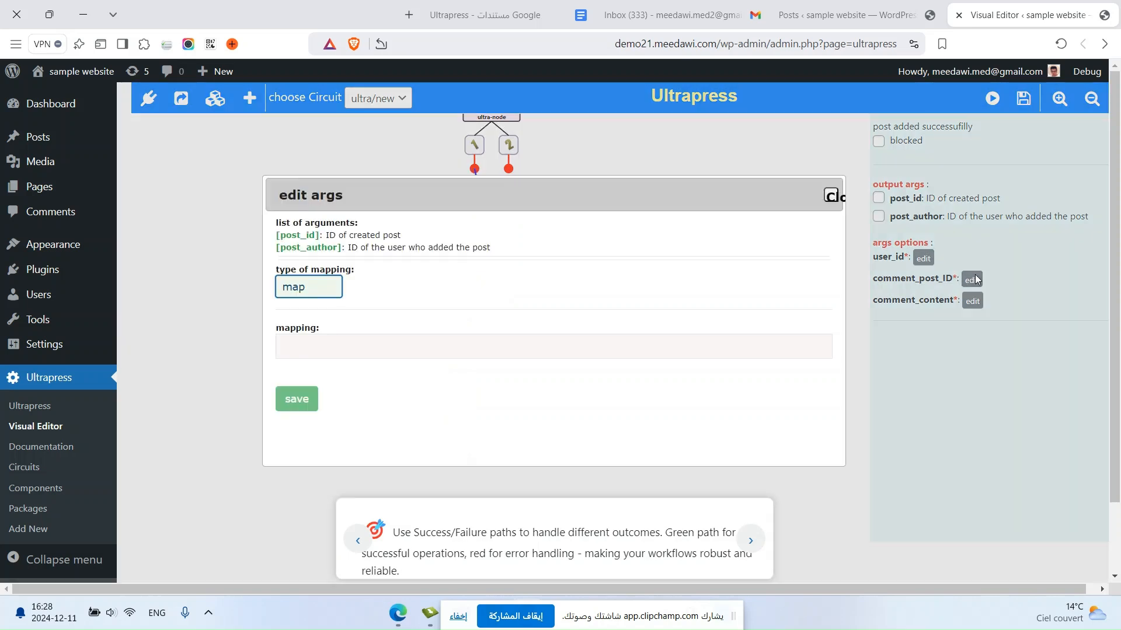
{"action": "left_click", "coordinate": [307, 287]}
{"action": "left_click", "coordinate": [307, 310]}
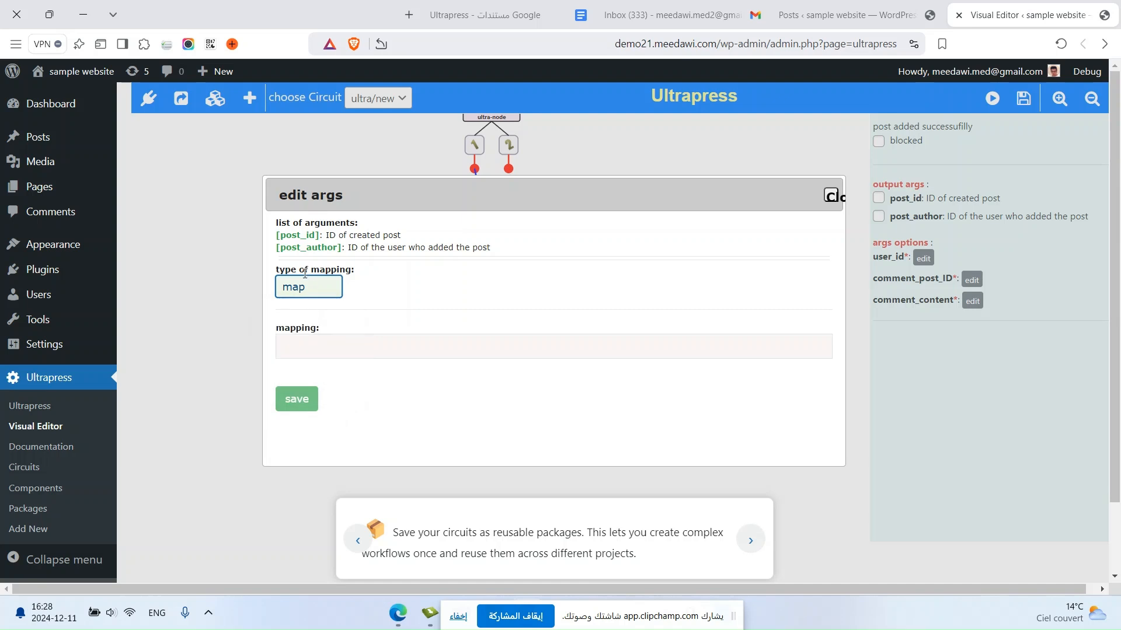
{"action": "double_click", "coordinate": [301, 235]}
{"action": "key", "text": "ctrl+c"}
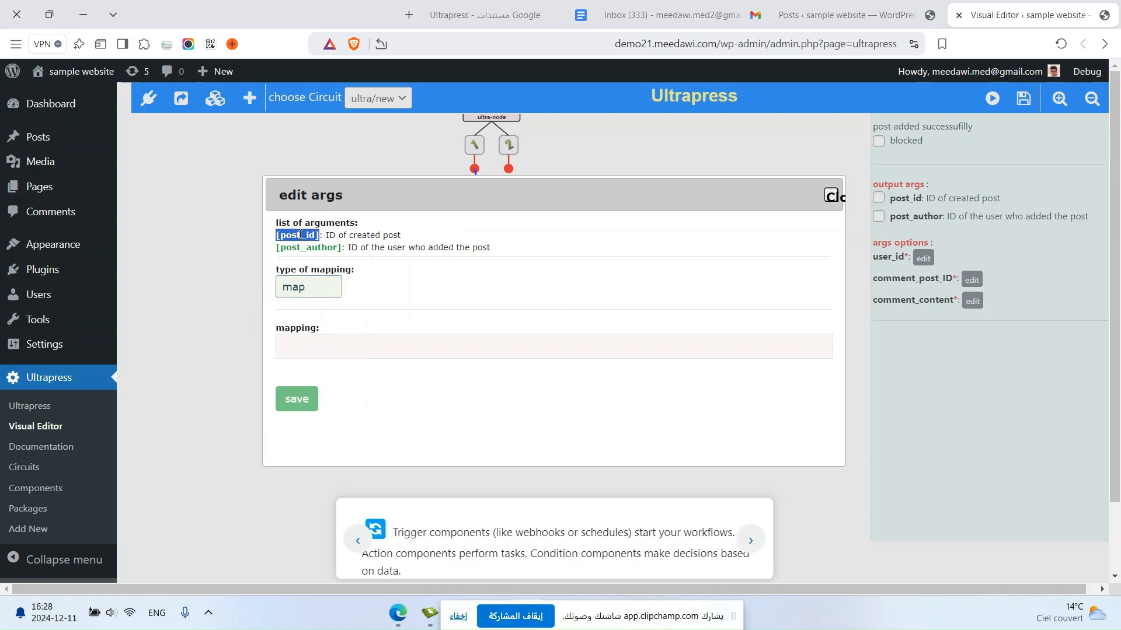
{"action": "left_click", "coordinate": [313, 360]}
{"action": "key", "text": "ctrl+v"}
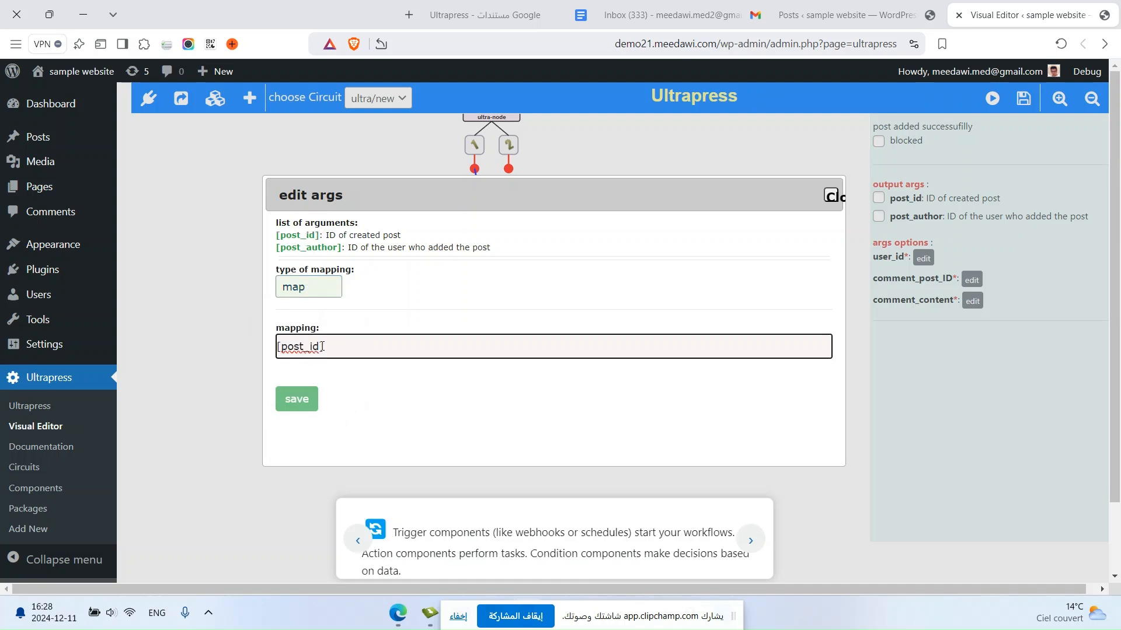
{"action": "left_click", "coordinate": [297, 400]}
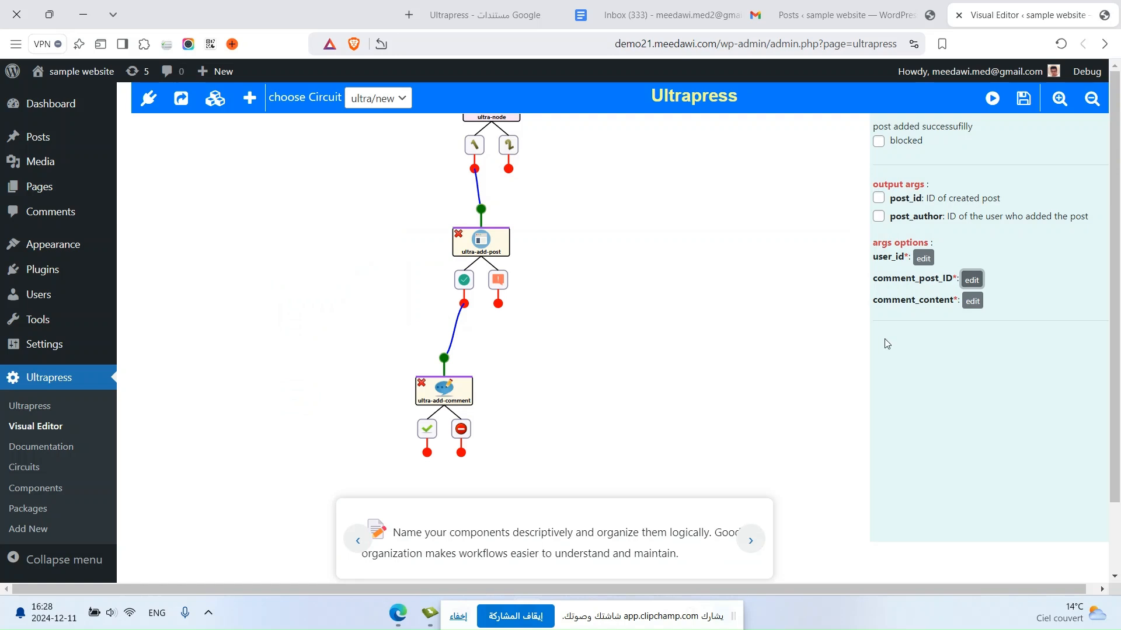
- Set the comment_content argument to the literal type with the mapping "first comment", and save it
{"action": "left_click", "coordinate": [972, 280]}
{"action": "left_click", "coordinate": [330, 318]}
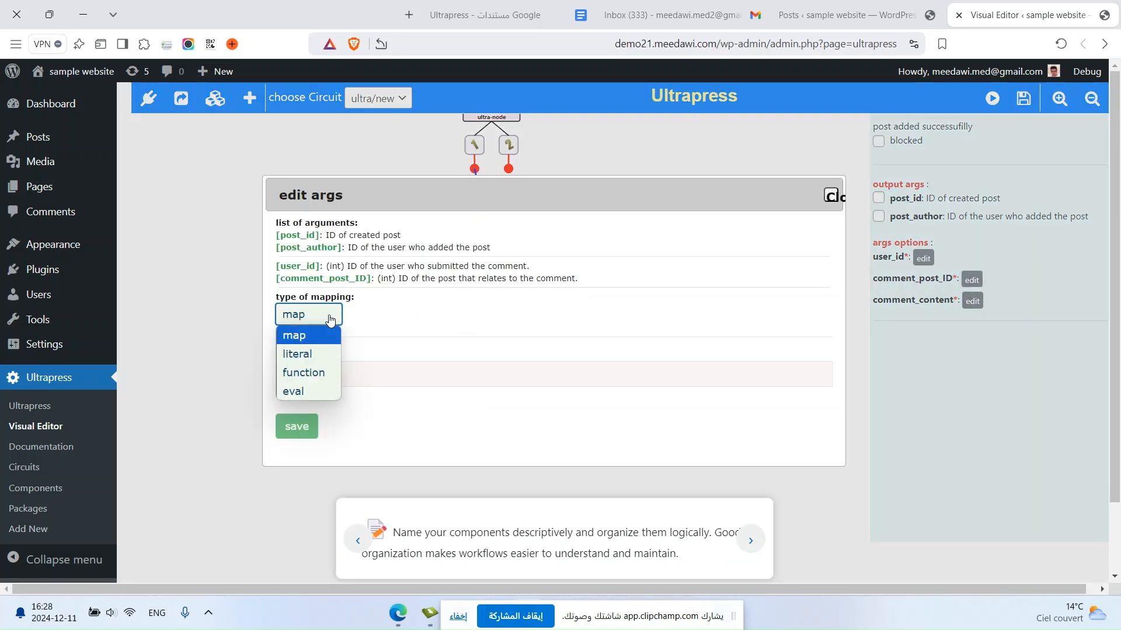
{"action": "left_click", "coordinate": [320, 353]}
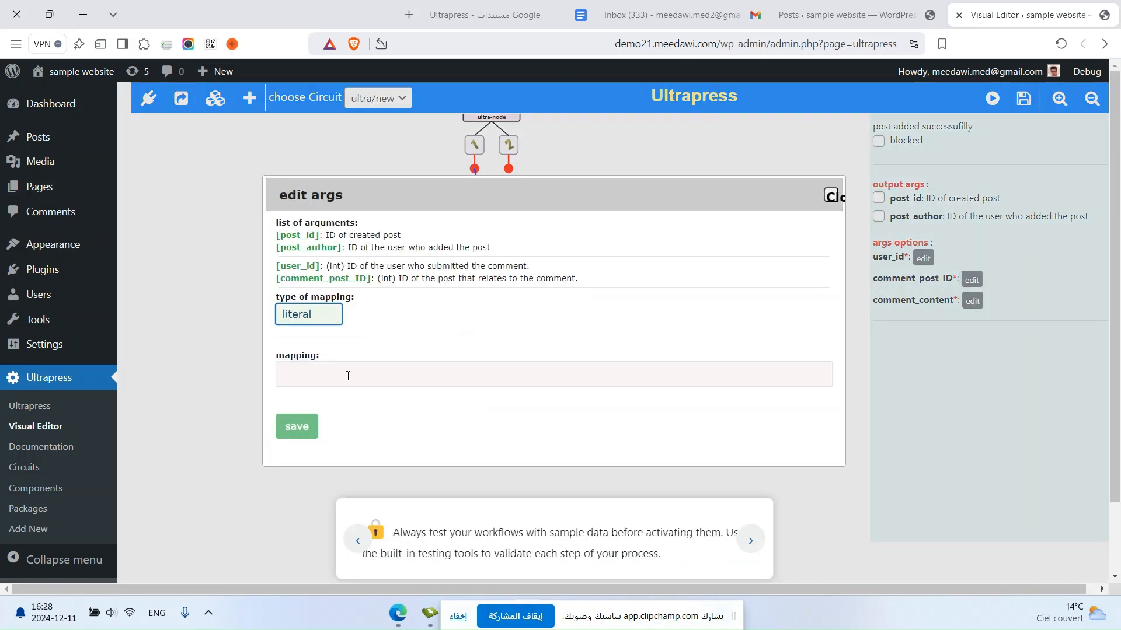
{"action": "left_click", "coordinate": [391, 374]}
{"action": "type", "text": "first comment"}
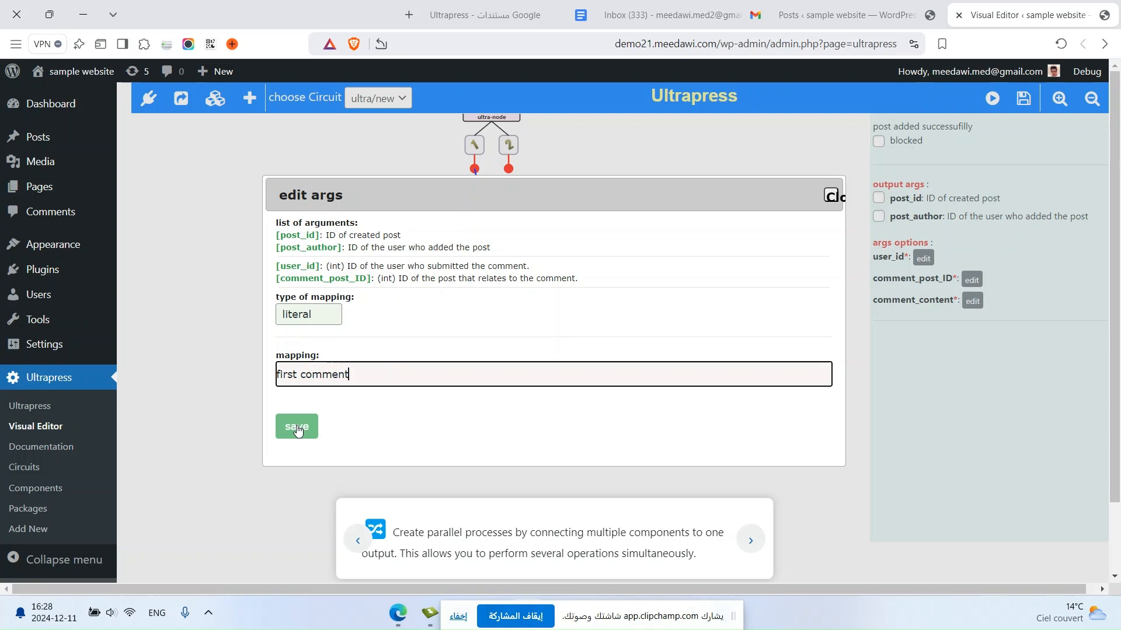
{"action": "left_click", "coordinate": [297, 427]}
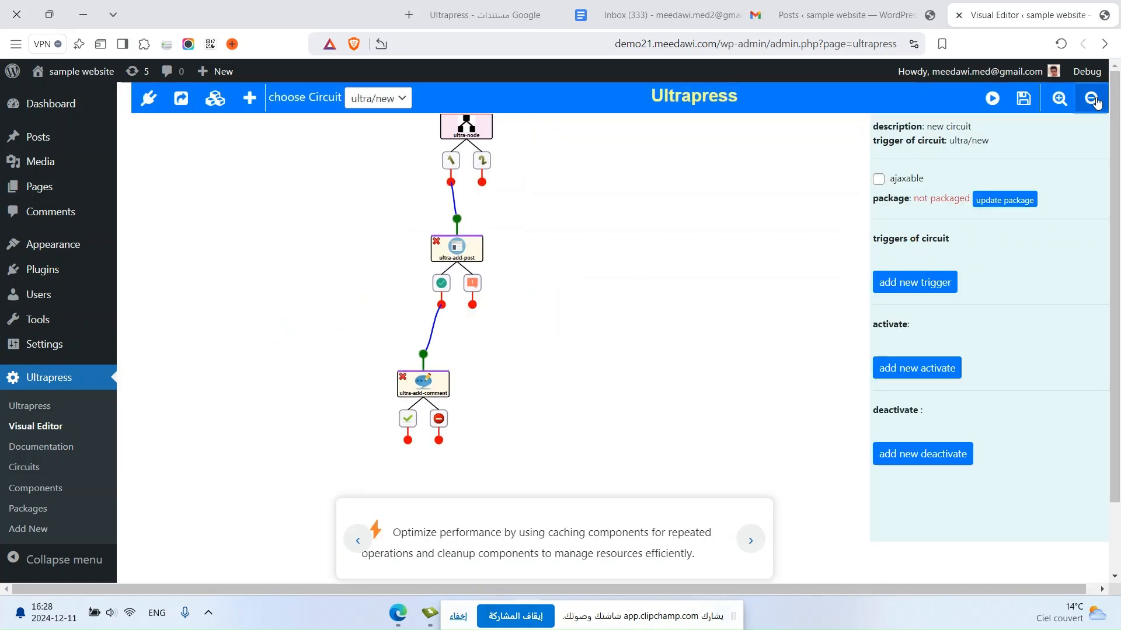
- Save the ultra/new circuit, then run it without arguments and close the run dialog
{"action": "left_click", "coordinate": [1024, 102]}
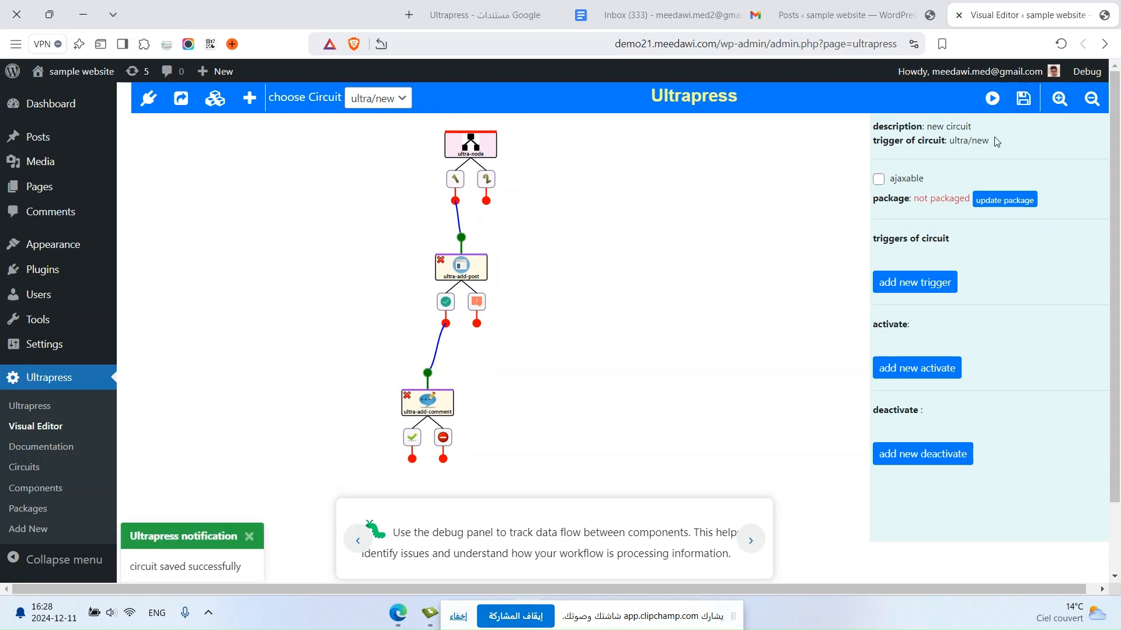
{"action": "left_click", "coordinate": [993, 99]}
{"action": "left_click", "coordinate": [402, 228]}
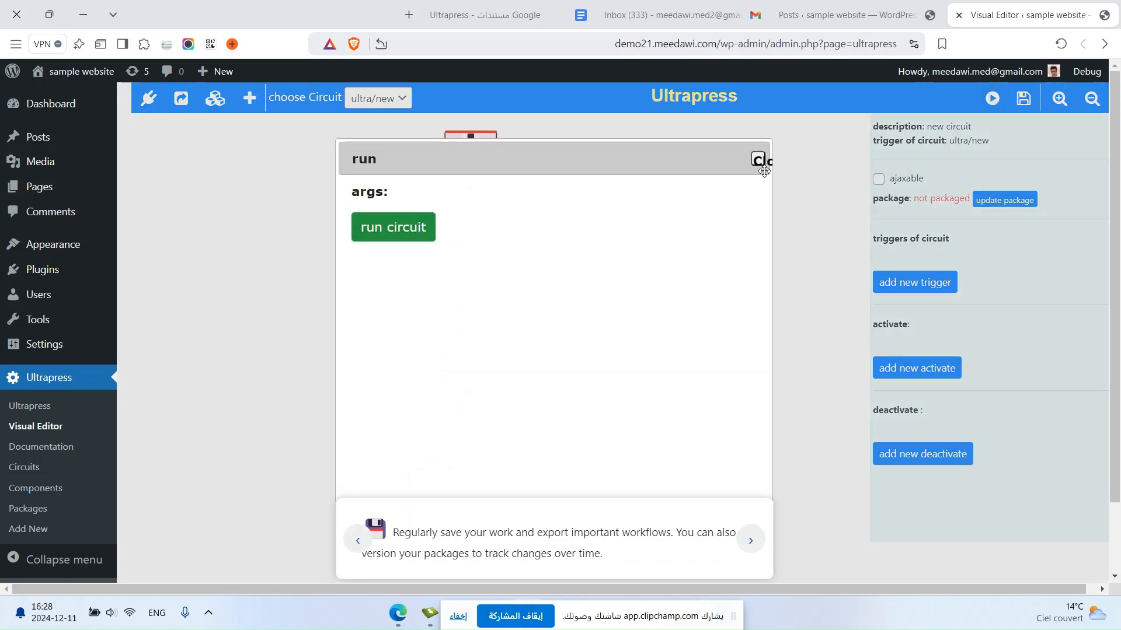
{"action": "left_click", "coordinate": [758, 159]}
- Refresh the WordPress posts list and open the newest "test post" in a new tab
{"action": "left_click", "coordinate": [846, 15]}
{"action": "key", "text": "F5"}
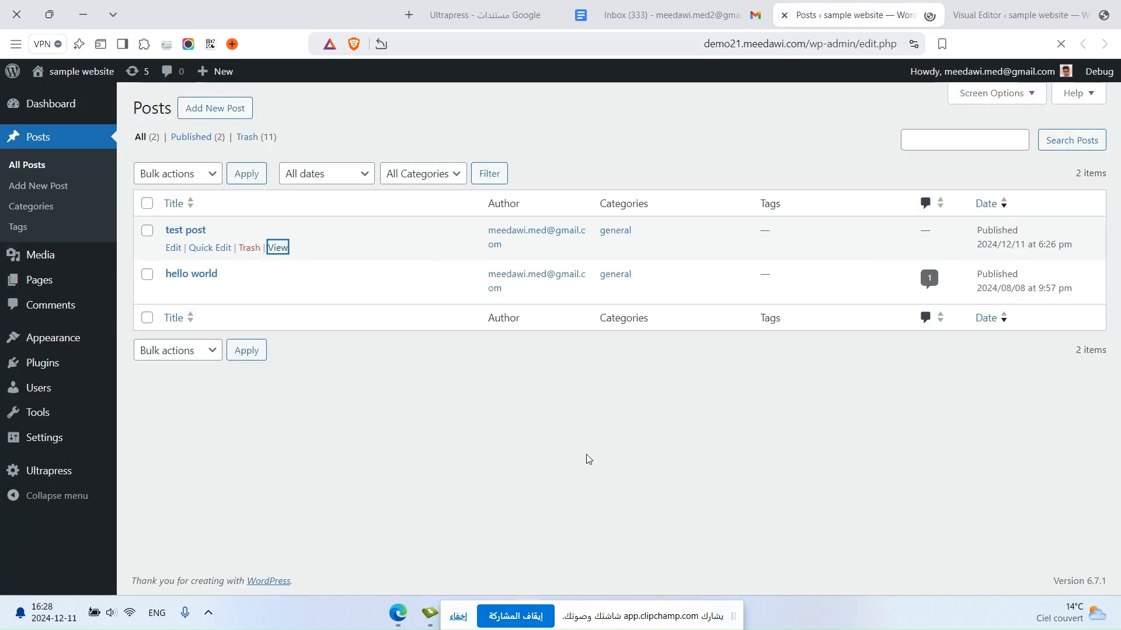
{"action": "right_click", "coordinate": [281, 250]}
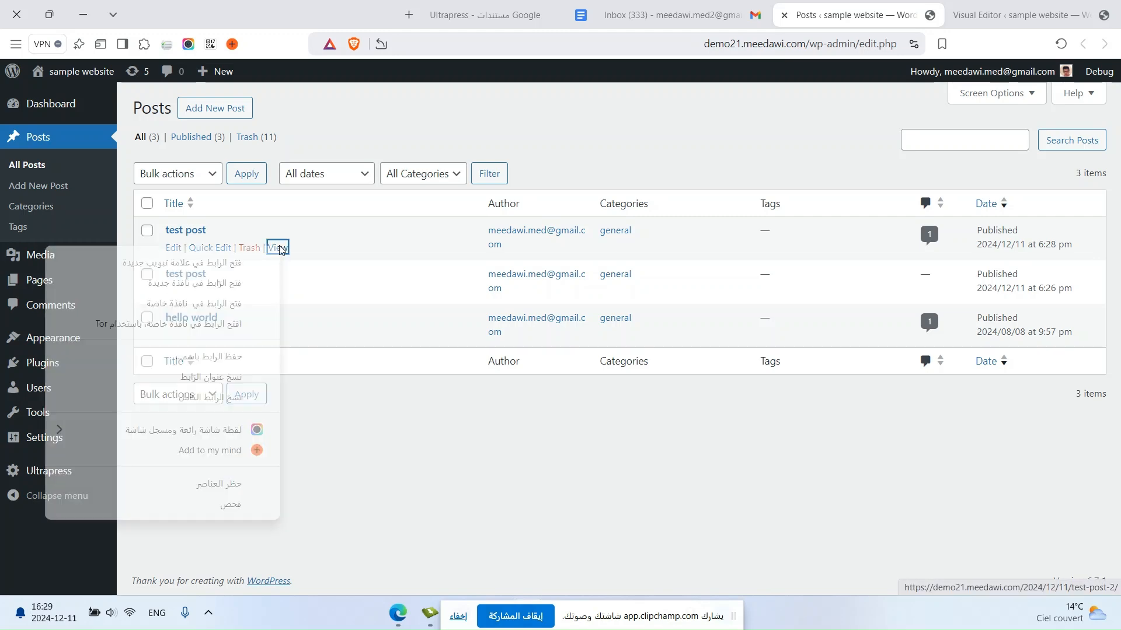
{"action": "left_click", "coordinate": [269, 261]}
{"action": "left_click", "coordinate": [727, 4]}
- Examine the comments section, title and content of the "test post" page, and close its tab
{"action": "key", "text": "Down"}
{"action": "key", "text": "Down"}
{"action": "key", "text": "Down"}
{"action": "key", "text": "Down"}
{"action": "key", "text": "Down"}
{"action": "key", "text": "Down"}
{"action": "key", "text": "Down"}
{"action": "key", "text": "Down"}
{"action": "key", "text": "Down"}
{"action": "key", "text": "Down"}
{"action": "key", "text": "Down"}
{"action": "key", "text": "Down"}
{"action": "key", "text": "Down"}
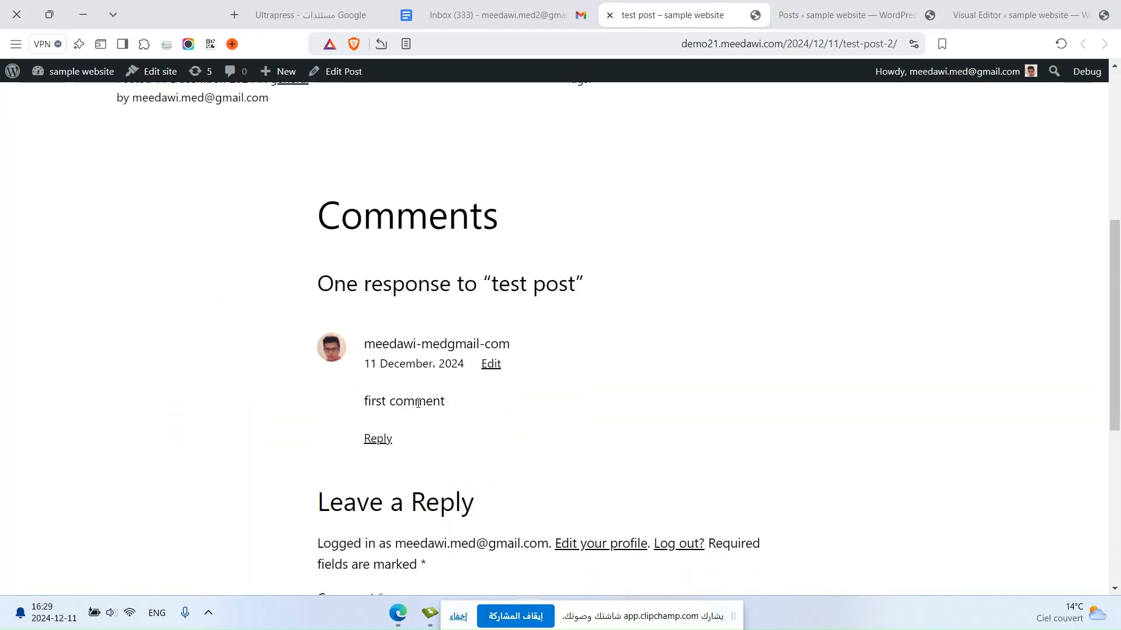
{"action": "scroll", "coordinate": [440, 402], "scroll_direction": "up", "scroll_amount": 3}
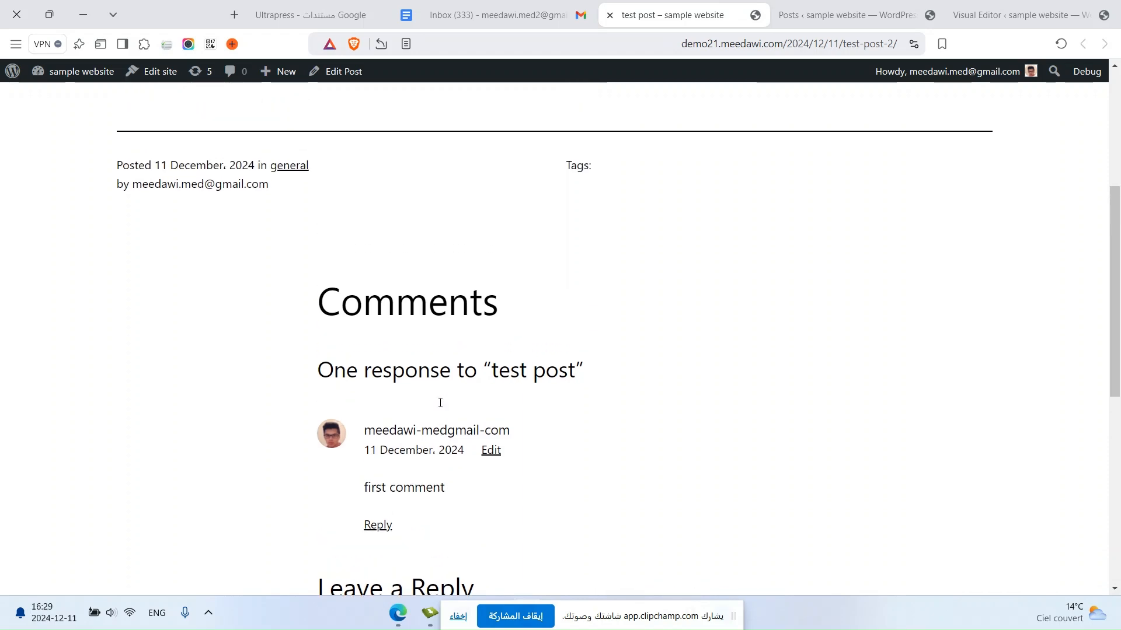
{"action": "scroll", "coordinate": [441, 406], "scroll_direction": "up", "scroll_amount": 3}
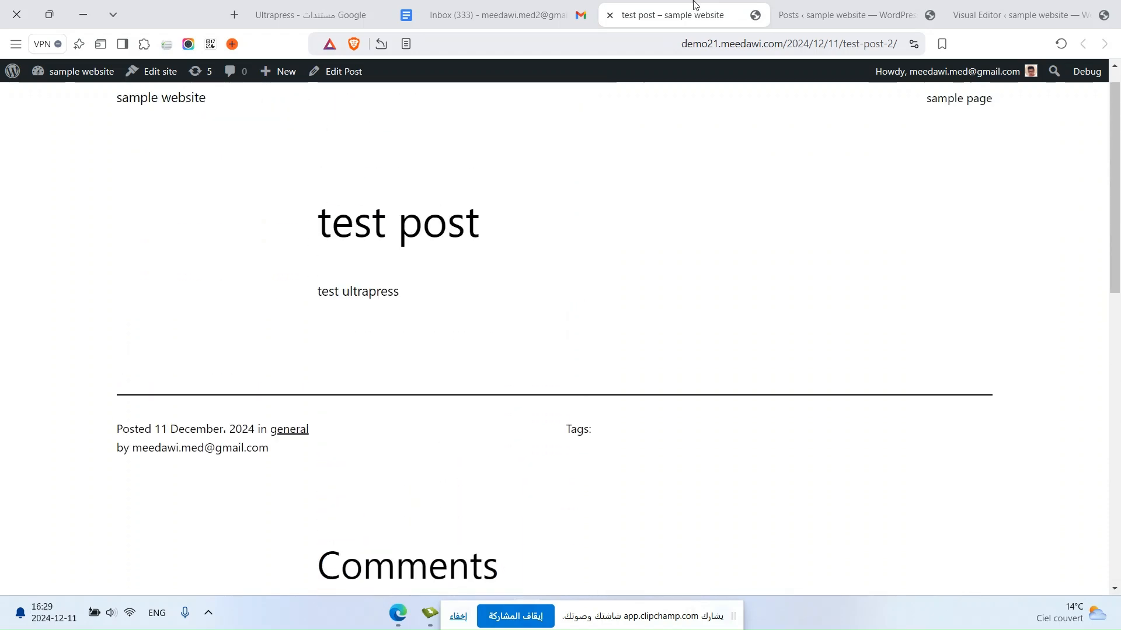
{"action": "left_click", "coordinate": [609, 15]}
- Return to the visual editor and add the ultra/notify_admin_by_email component to the ultra/new circuit
{"action": "left_click", "coordinate": [1026, 6]}
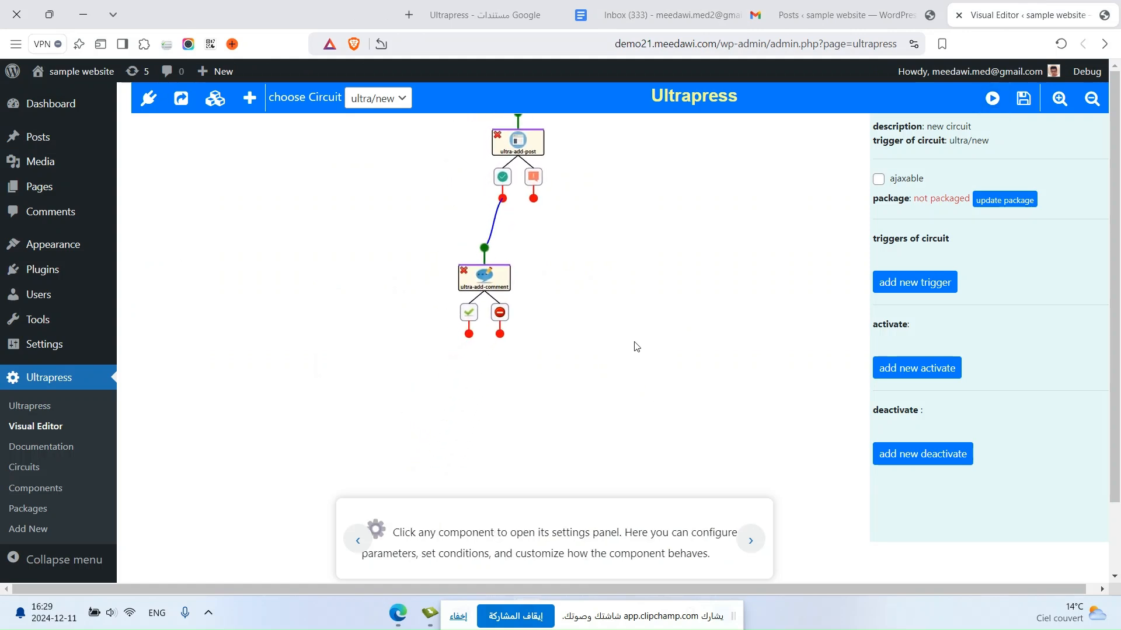
{"action": "double_click", "coordinate": [575, 368]}
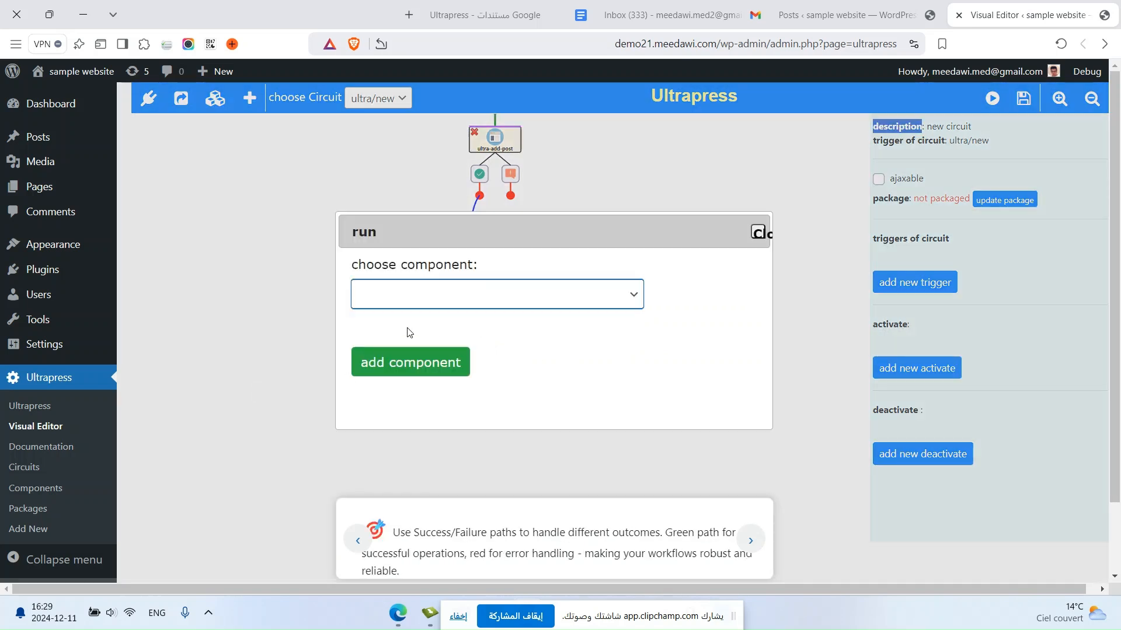
{"action": "left_click", "coordinate": [445, 302]}
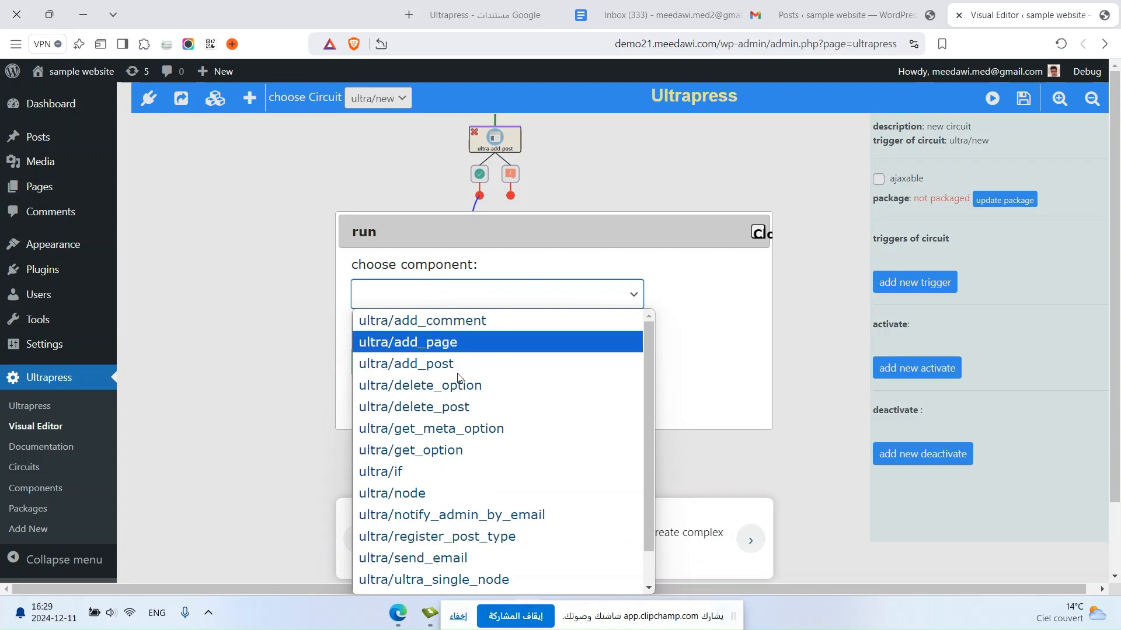
{"action": "left_click", "coordinate": [468, 515]}
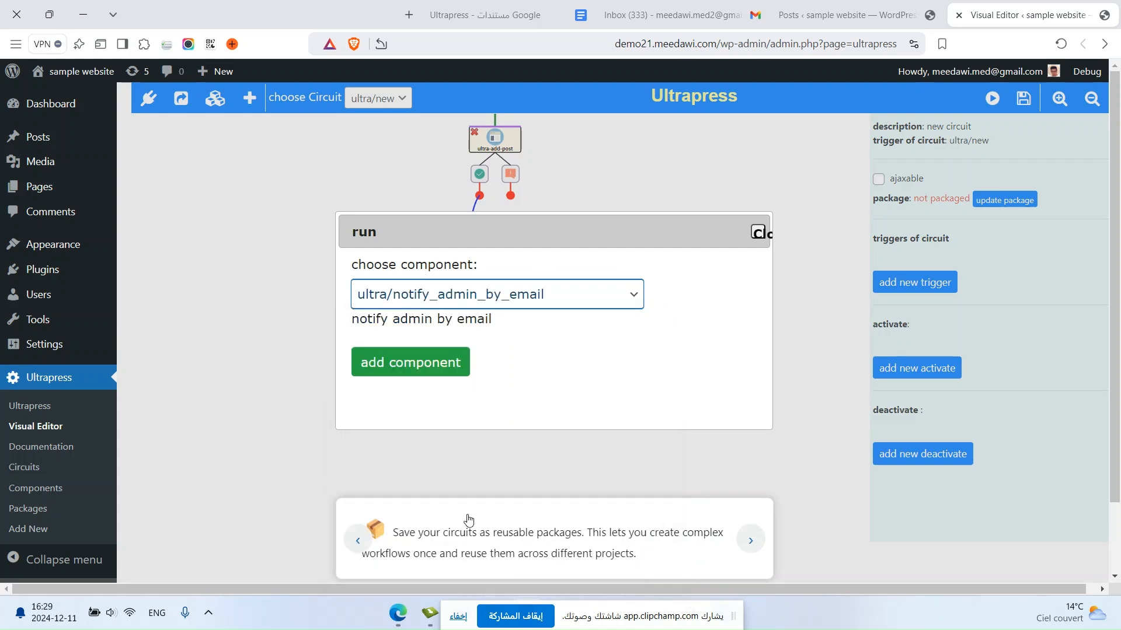
{"action": "left_click", "coordinate": [440, 370]}
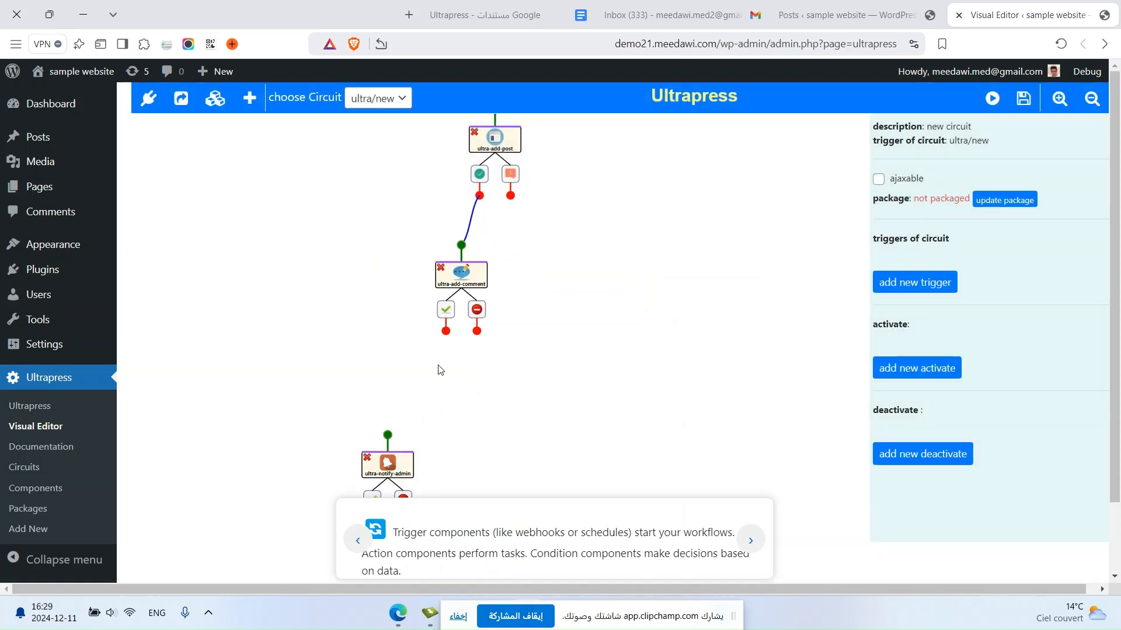
- Place the notify-admin component below the add-comment component and connect add-comment's success output to its input
{"action": "left_click_drag", "start_coordinate": [381, 482], "coordinate": [418, 410]}
{"action": "left_click", "coordinate": [421, 408]}
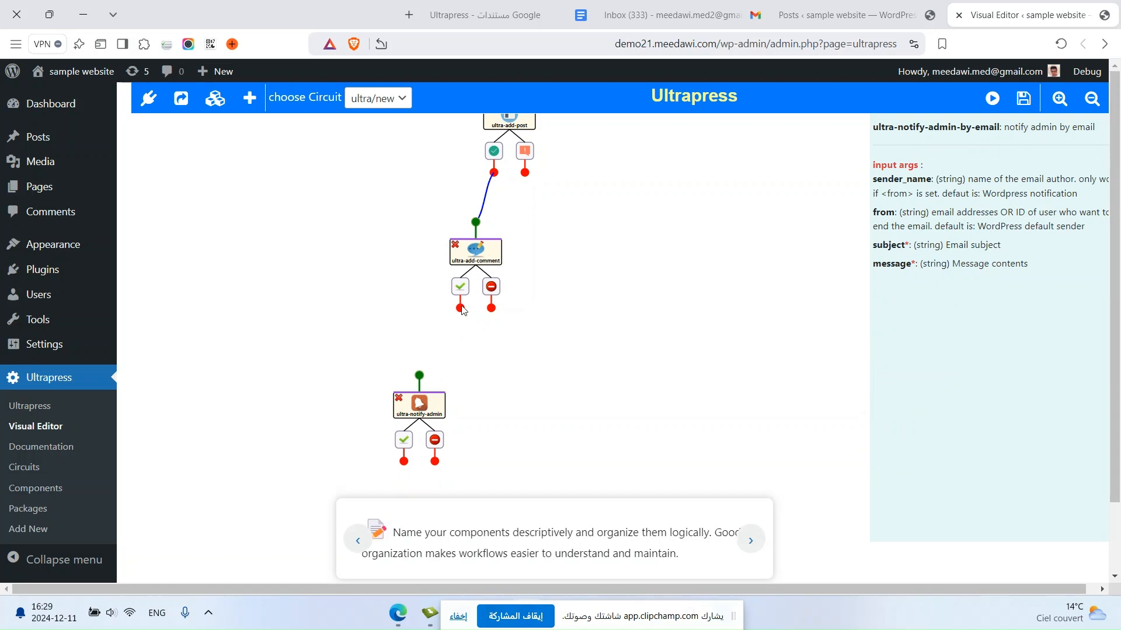
{"action": "left_click_drag", "start_coordinate": [461, 308], "coordinate": [421, 377]}
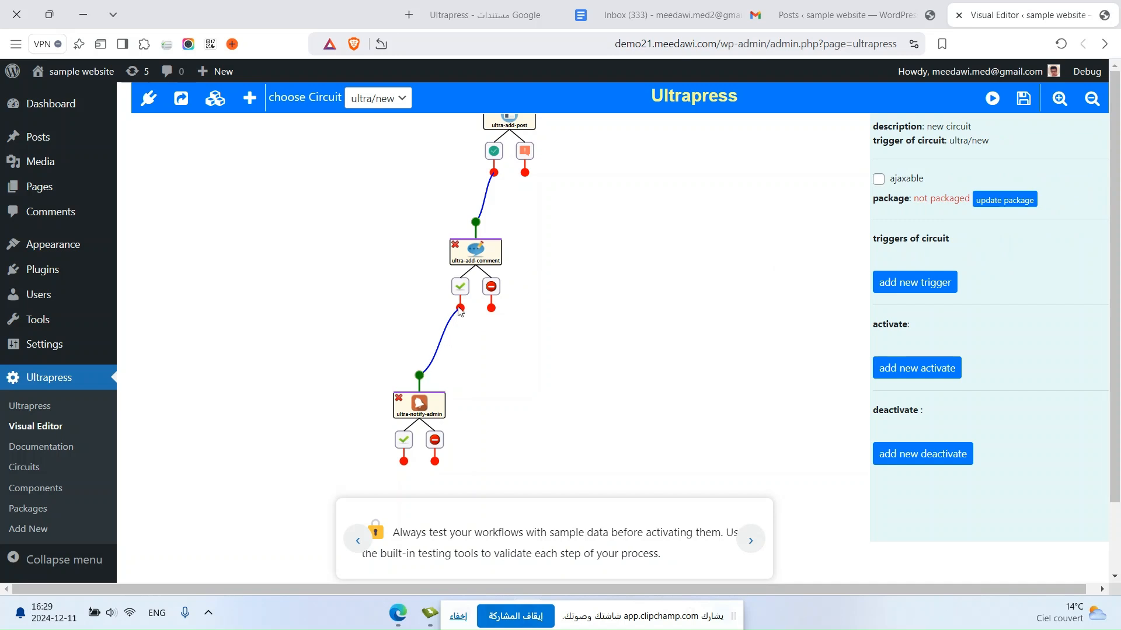
- On add-comment's success output, set the sender_name argument to the literal type with the mapping "ultrapress", and save it
{"action": "left_click", "coordinate": [461, 288]}
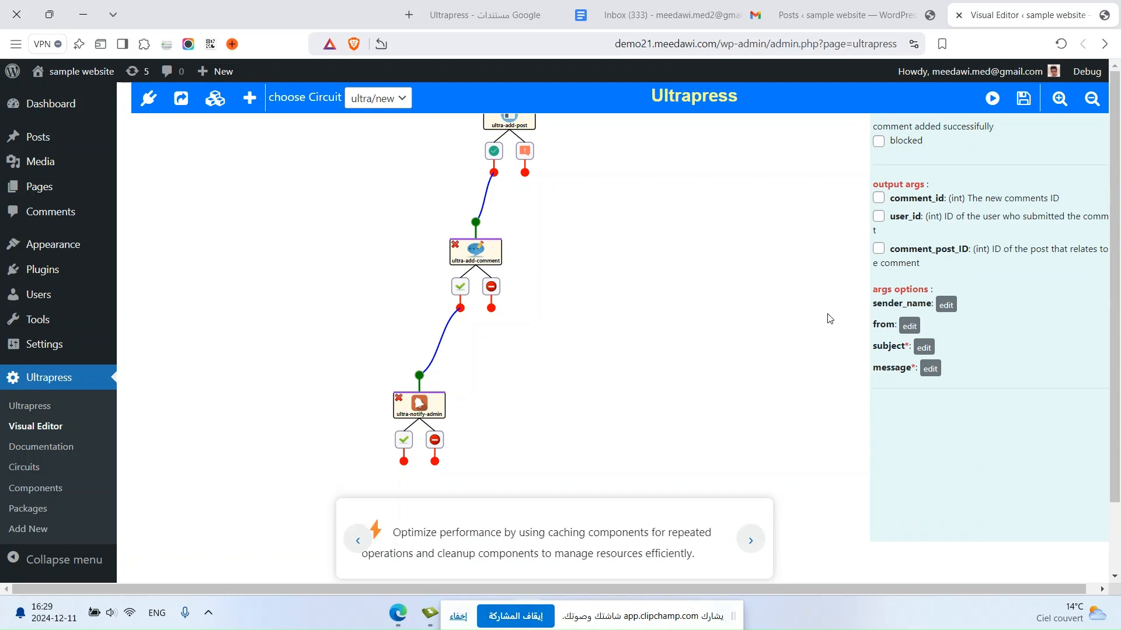
{"action": "left_click", "coordinate": [946, 305]}
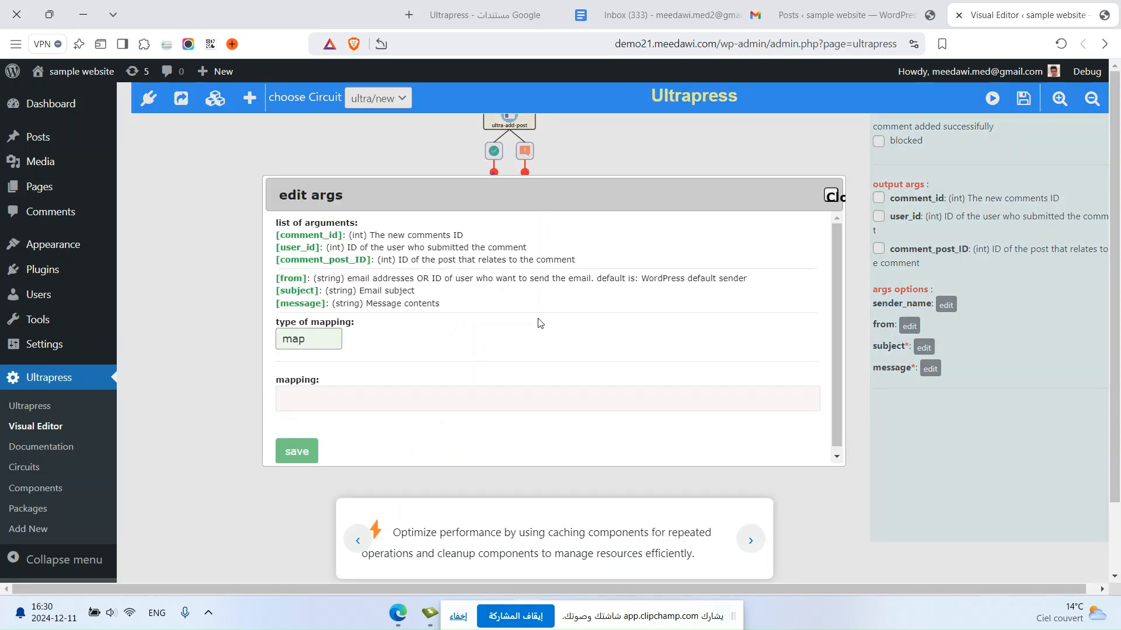
{"action": "left_click", "coordinate": [320, 344]}
{"action": "left_click", "coordinate": [311, 380]}
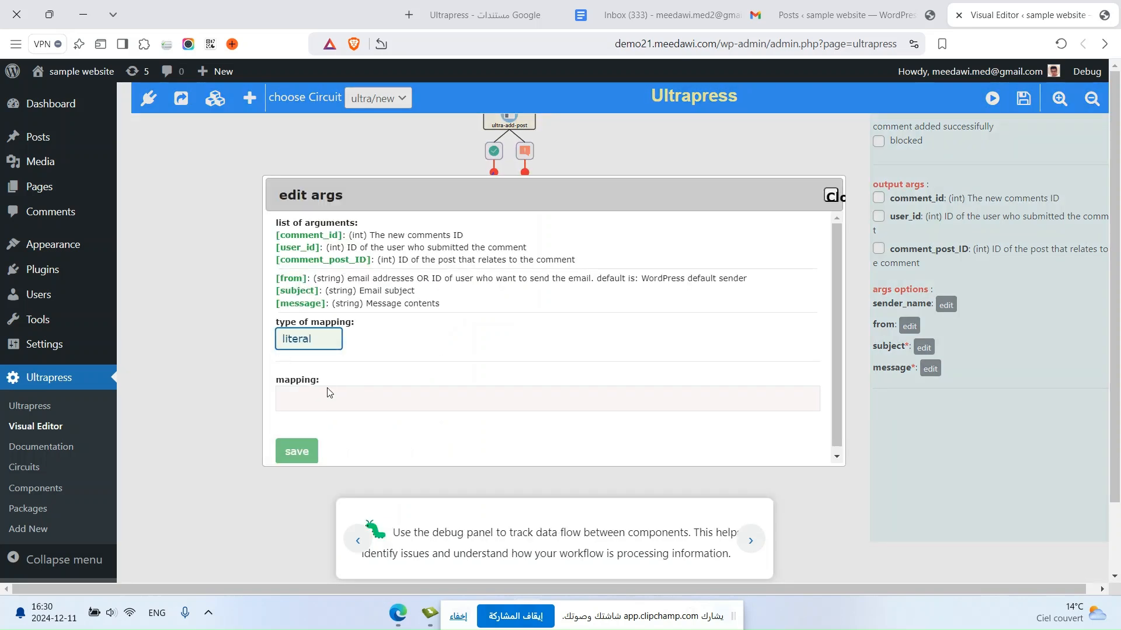
{"action": "left_click", "coordinate": [361, 402]}
{"action": "type", "text": "ultrapress"}
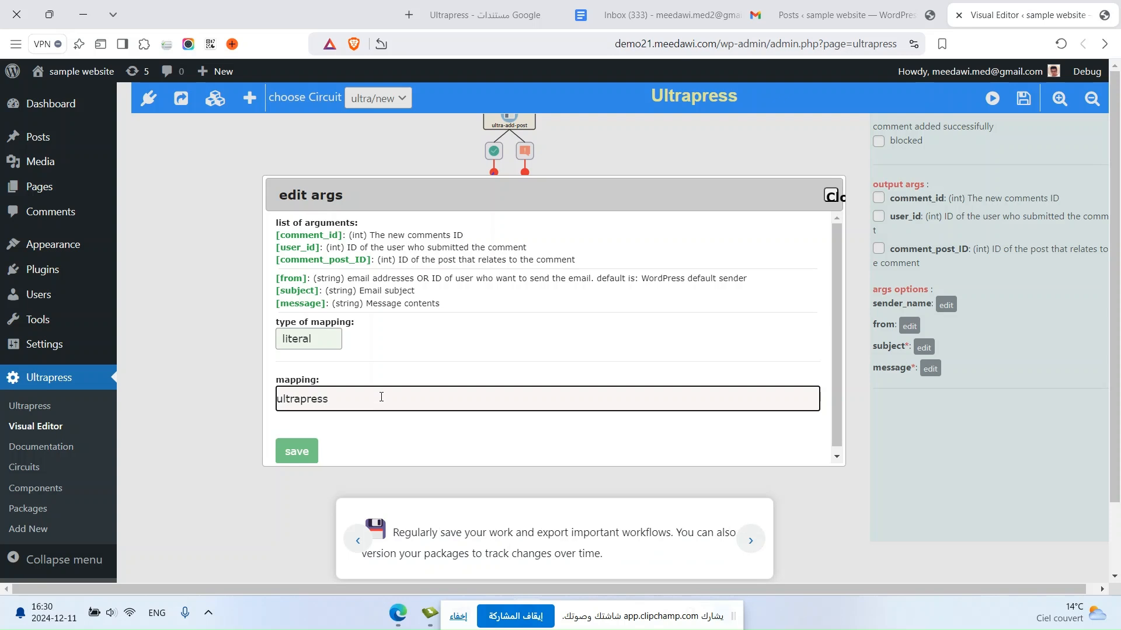
{"action": "left_click", "coordinate": [282, 458]}
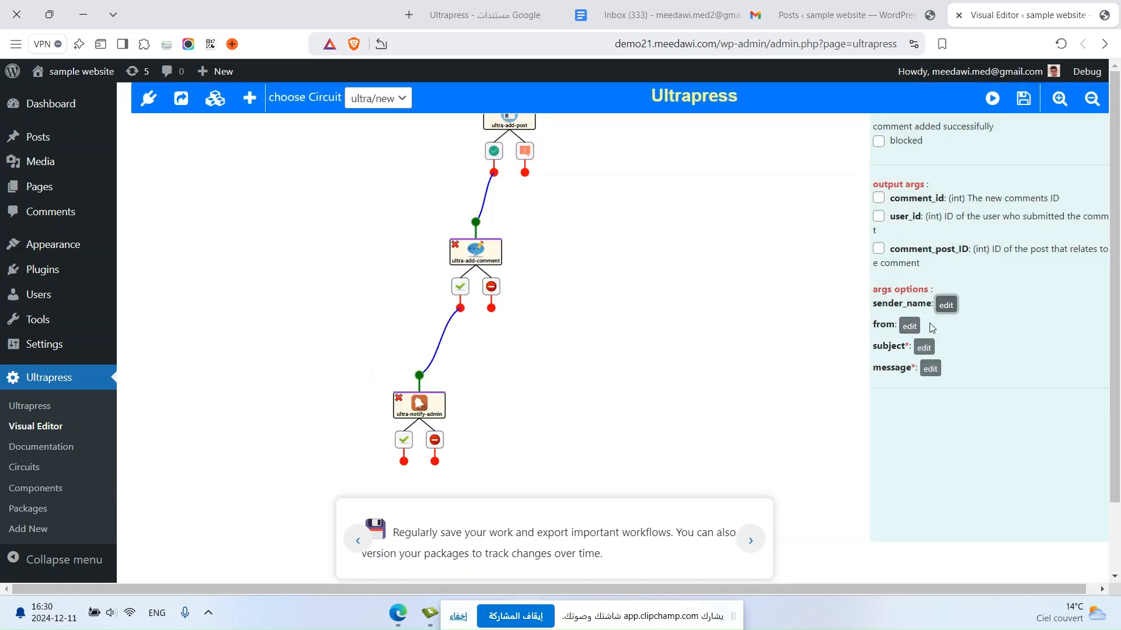
- Set the subject argument to the literal type with the mapping "new post added", and save it
{"action": "left_click", "coordinate": [924, 348]}
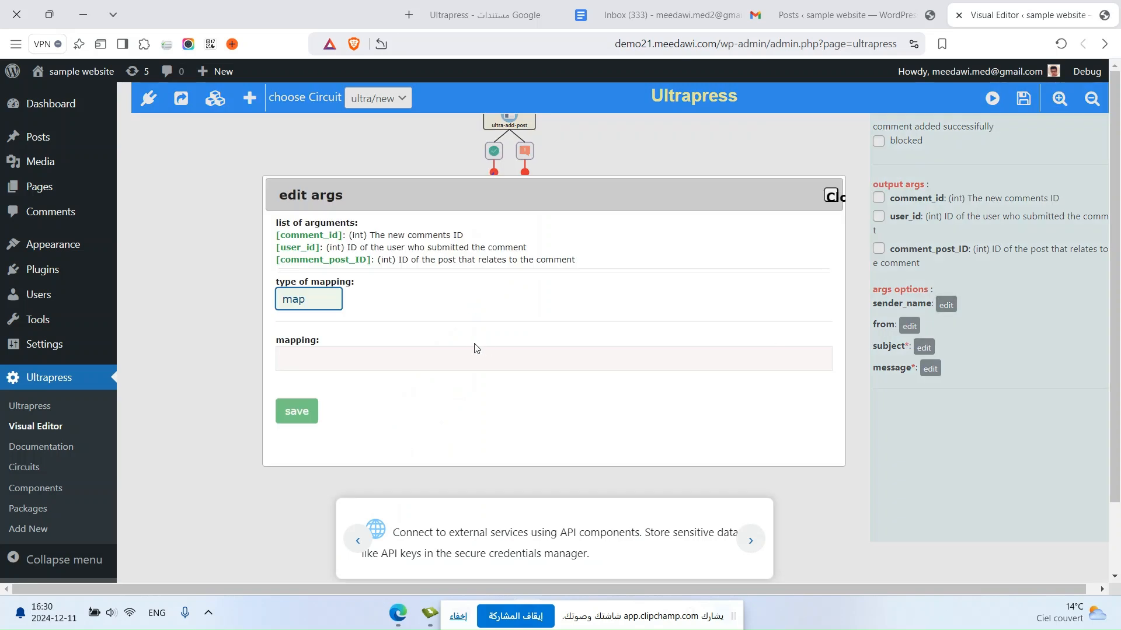
{"action": "left_click", "coordinate": [308, 299]}
{"action": "left_click", "coordinate": [318, 336]}
{"action": "left_click", "coordinate": [386, 348]}
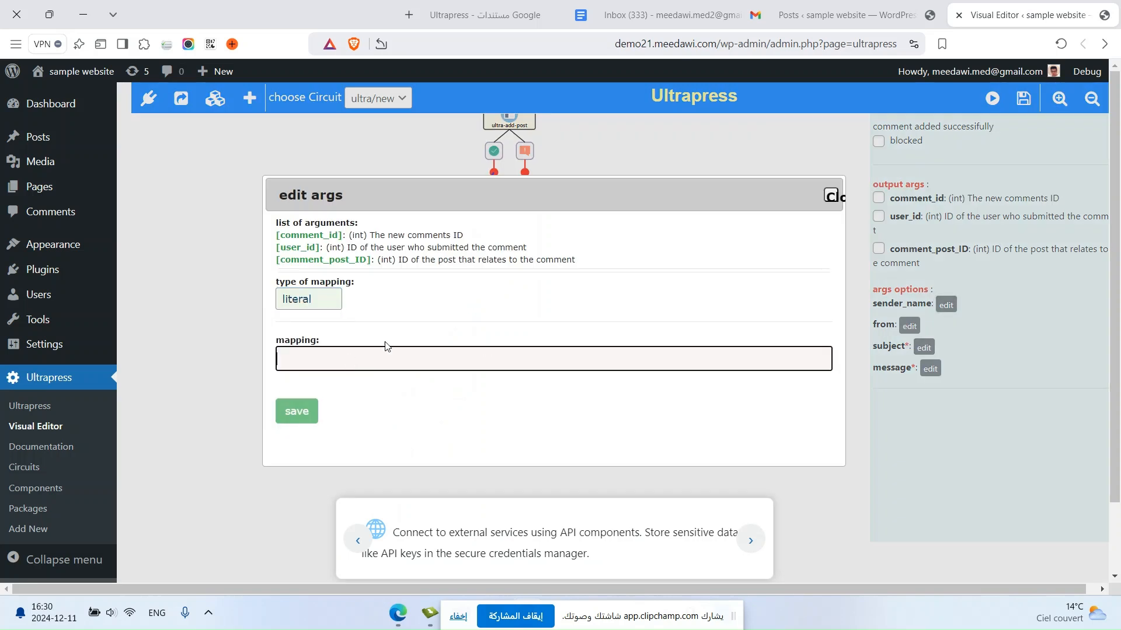
{"action": "type", "text": "new po"}
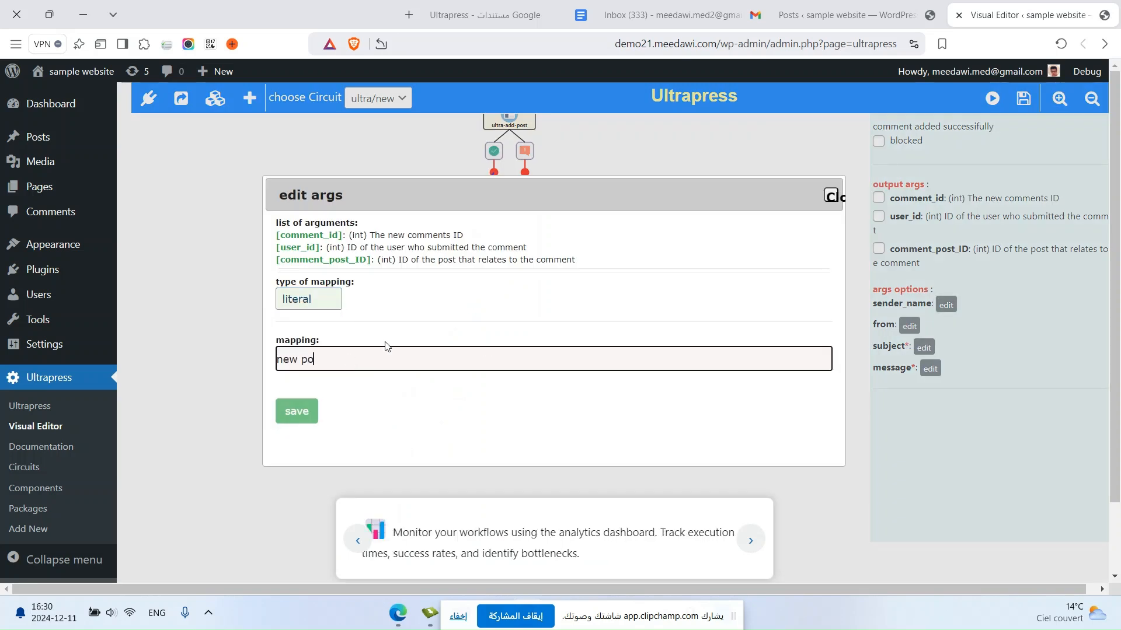
{"action": "type", "text": "st addes"}
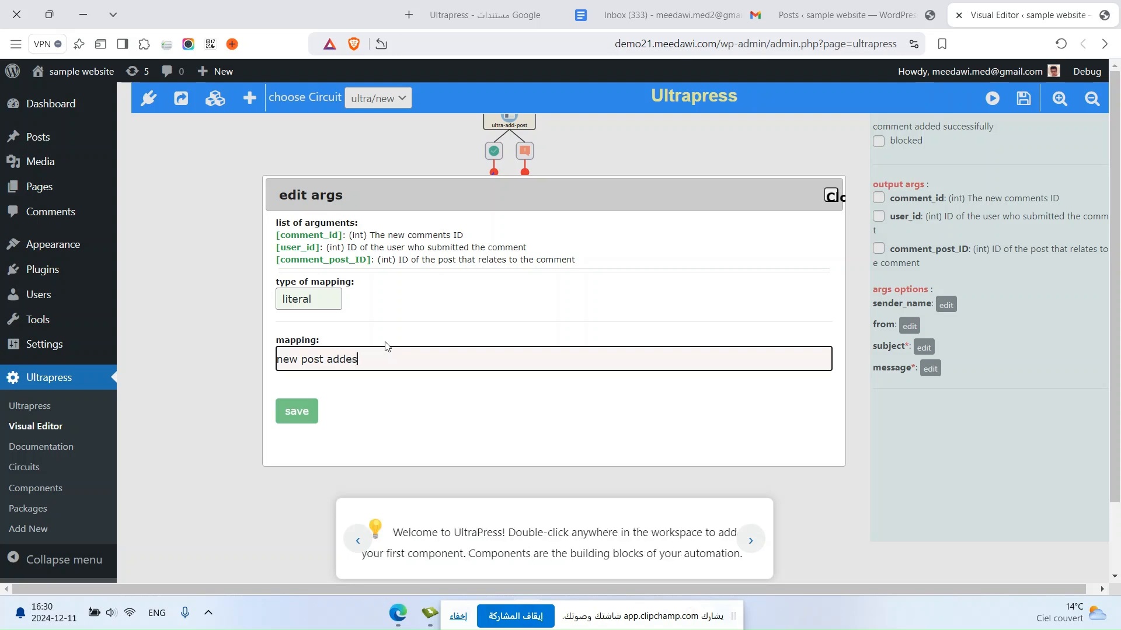
{"action": "left_click", "coordinate": [297, 411]}
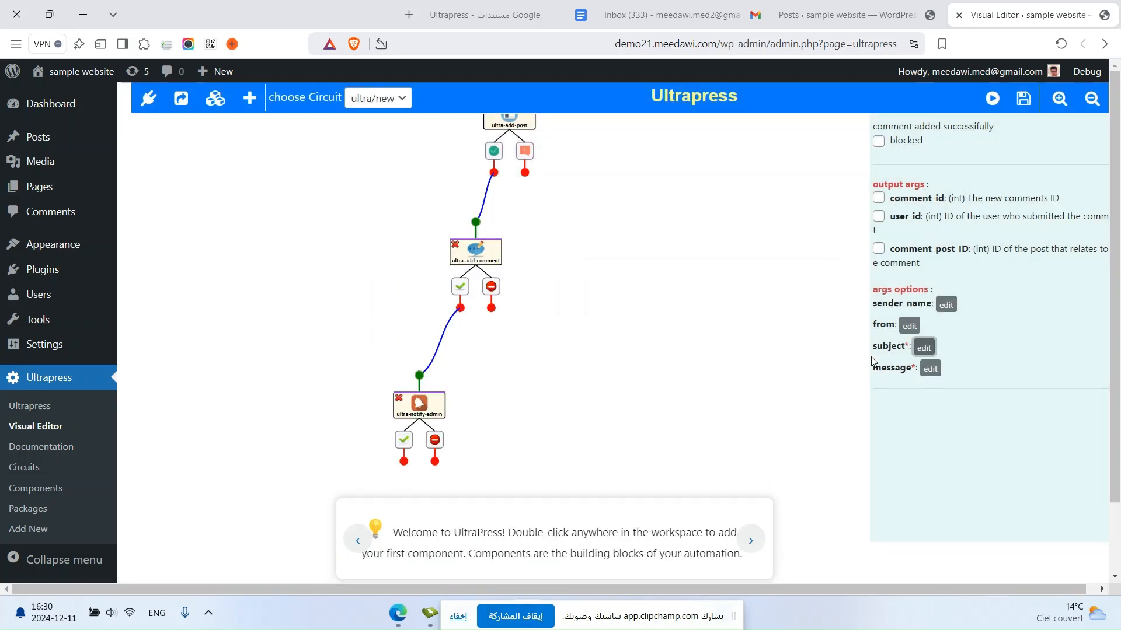
- Set the message argument to the literal type with the mapping "new post added by [user_id]", and save it
{"action": "left_click", "coordinate": [930, 368]}
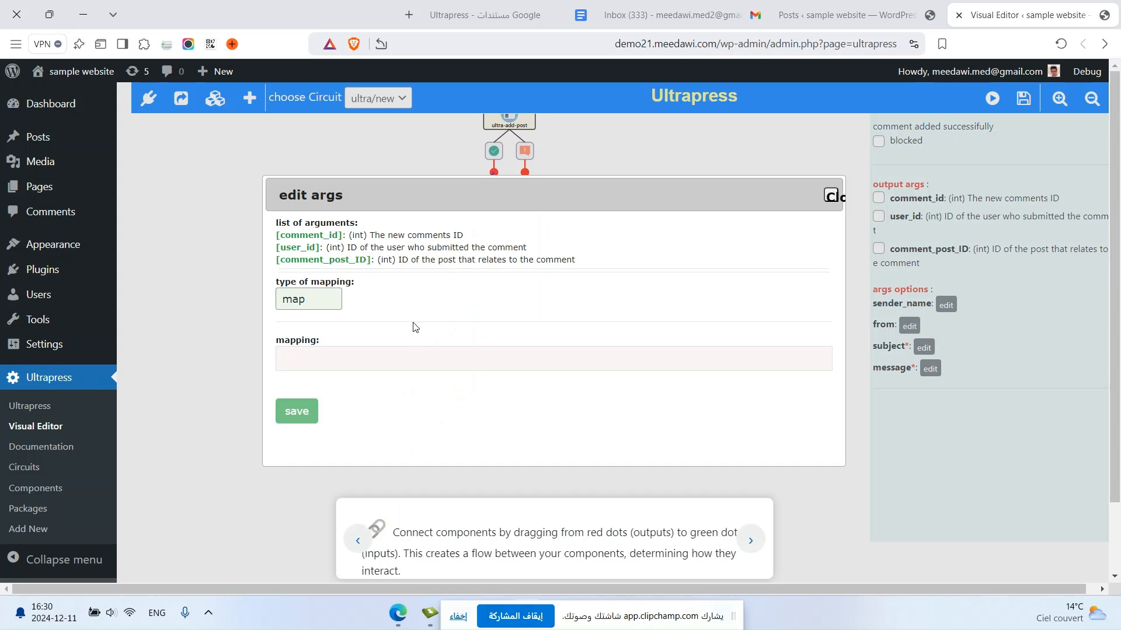
{"action": "left_click", "coordinate": [326, 305]}
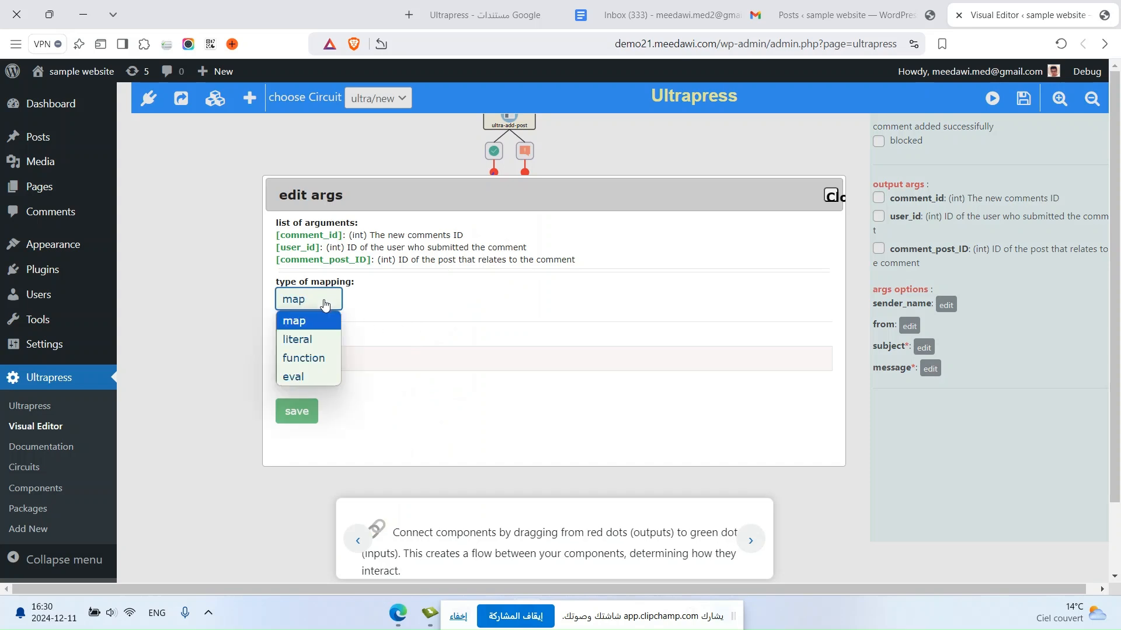
{"action": "left_click", "coordinate": [324, 340]}
{"action": "left_click", "coordinate": [380, 354]}
{"action": "type", "text": "new post ad"}
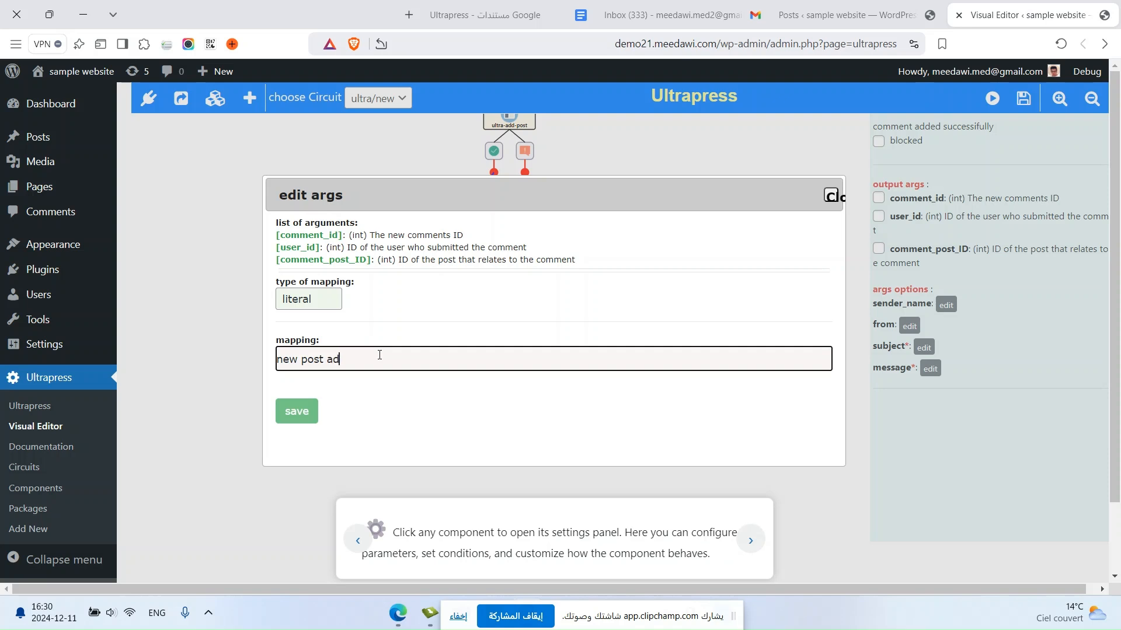
{"action": "type", "text": "ded by"}
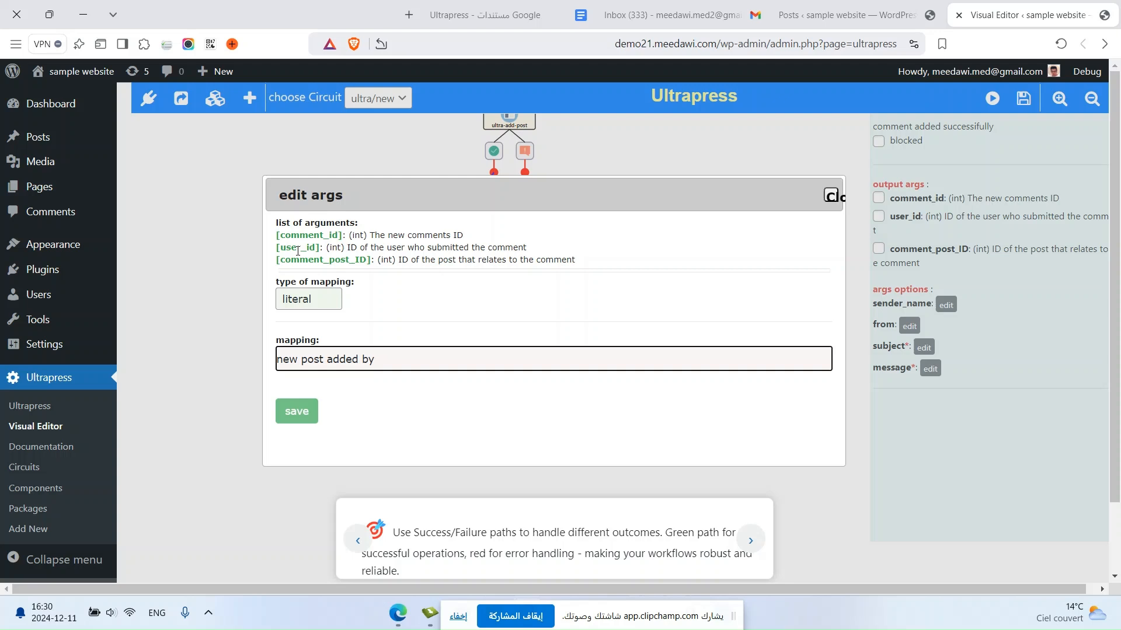
{"action": "double_click", "coordinate": [298, 251]}
{"action": "key", "text": "ctrl+c"}
{"action": "left_click", "coordinate": [400, 358]}
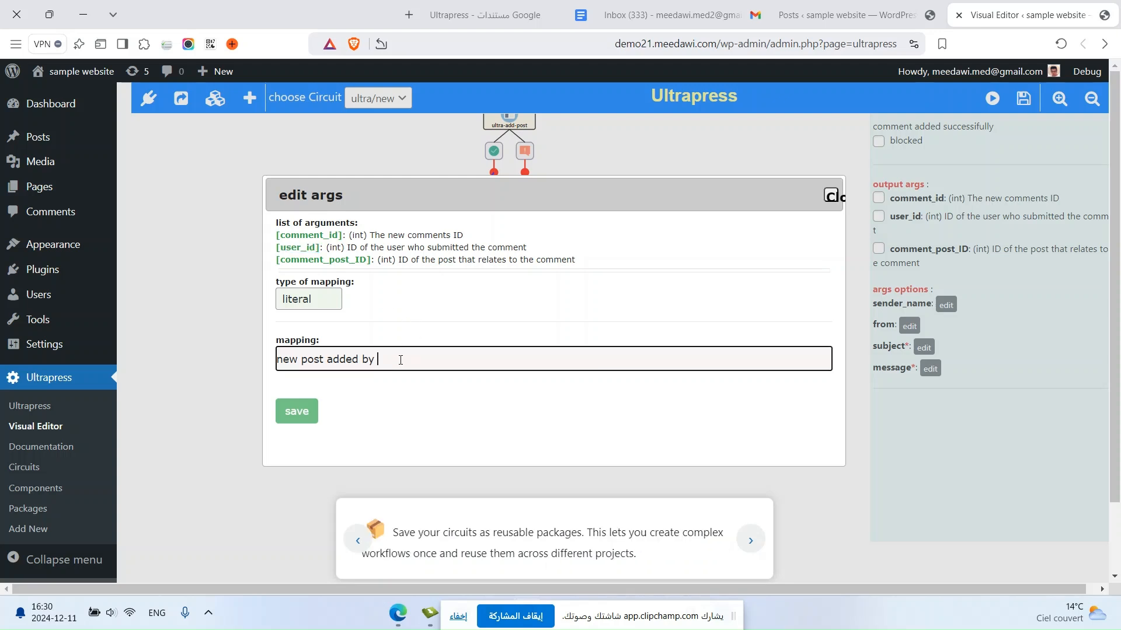
{"action": "key", "text": "ctrl+v"}
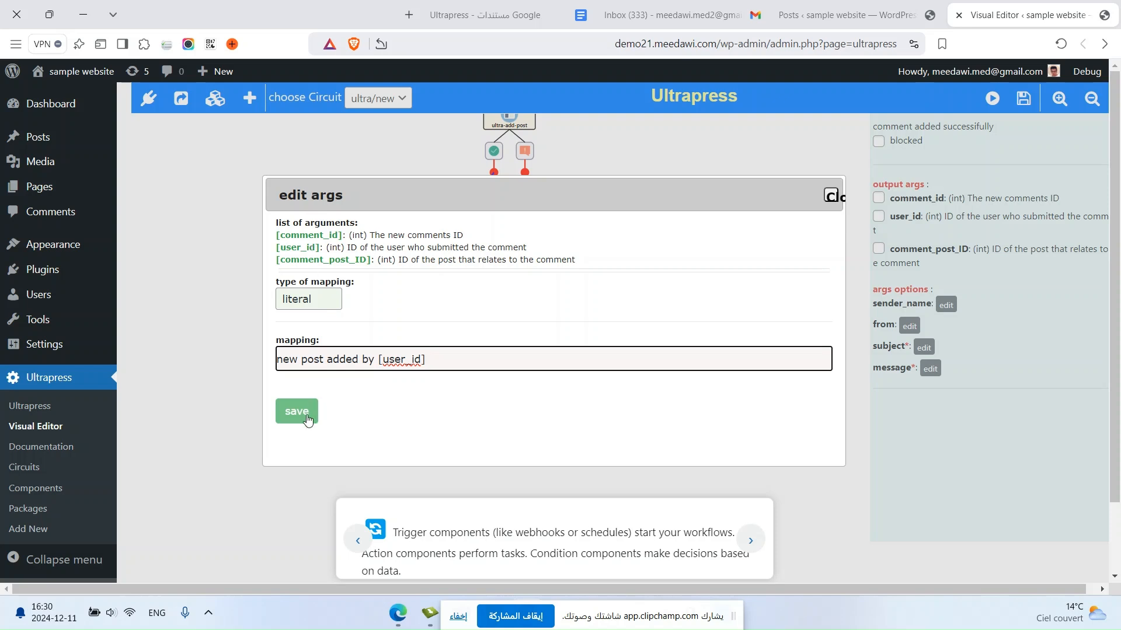
{"action": "left_click", "coordinate": [307, 419]}
- Move the notify-admin component closer beneath the add-comment component
{"action": "left_click_drag", "start_coordinate": [508, 412], "coordinate": [525, 421]}
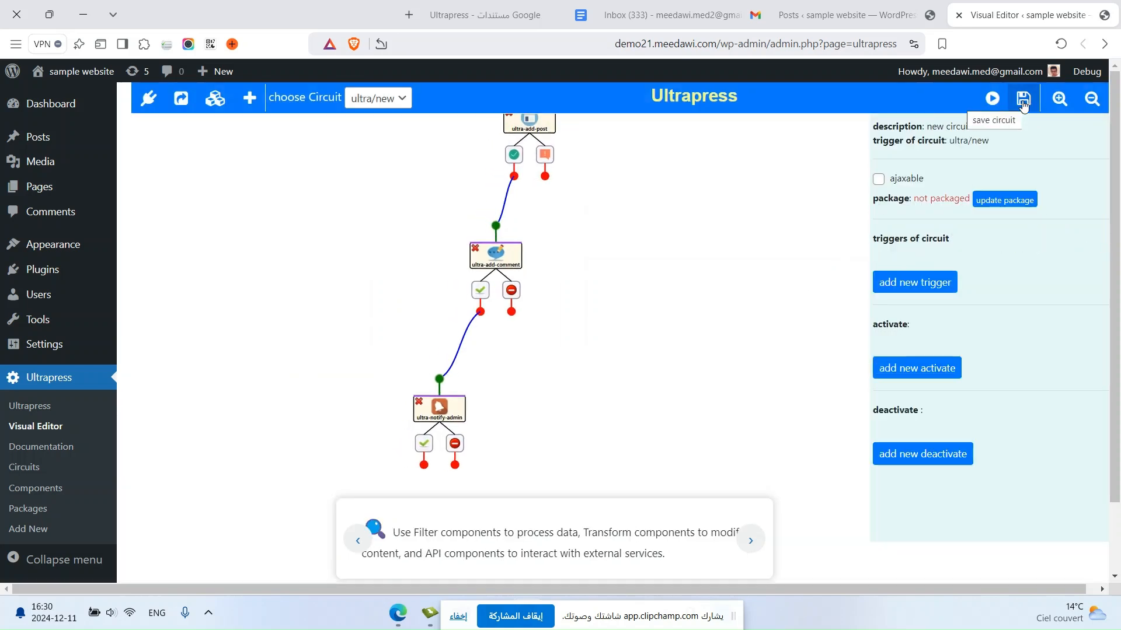
{"action": "left_click_drag", "start_coordinate": [741, 342], "coordinate": [739, 349]}
{"action": "left_click", "coordinate": [1092, 109]}
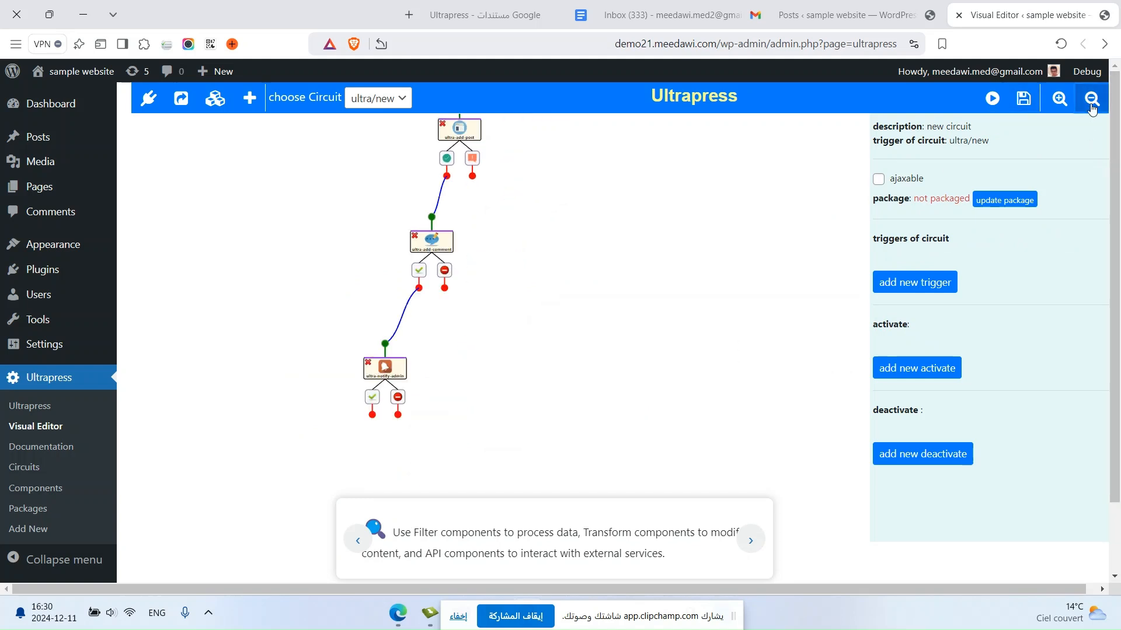
{"action": "left_click_drag", "start_coordinate": [679, 283], "coordinate": [704, 368]}
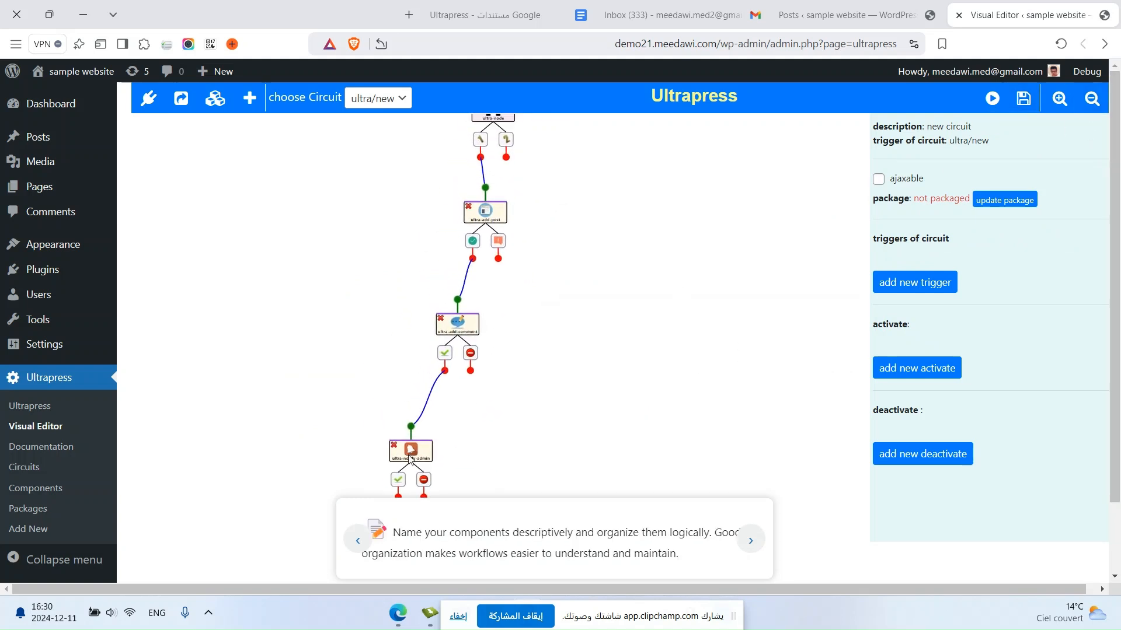
{"action": "left_click_drag", "start_coordinate": [411, 458], "coordinate": [407, 436]}
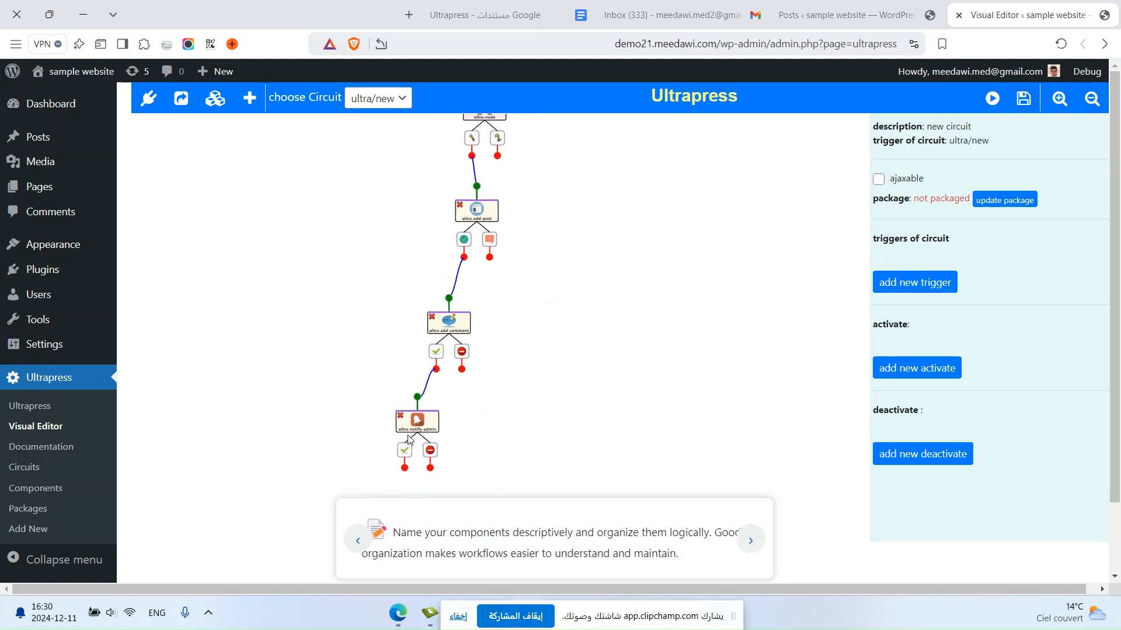
- Save the ultra/new circuit with its email notification and run it without arguments
{"action": "left_click", "coordinate": [1023, 102]}
{"action": "left_click", "coordinate": [992, 98]}
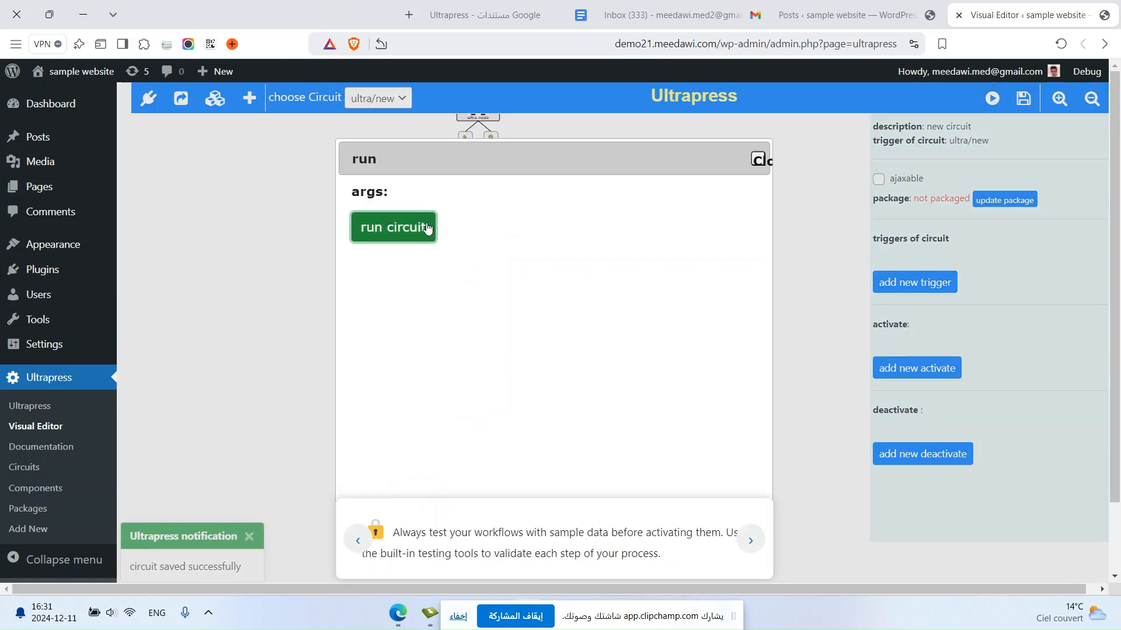
- Check the WordPress posts list for the newly created post, then switch to Gmail and open the "new post added" email
{"action": "left_click", "coordinate": [782, 12]}
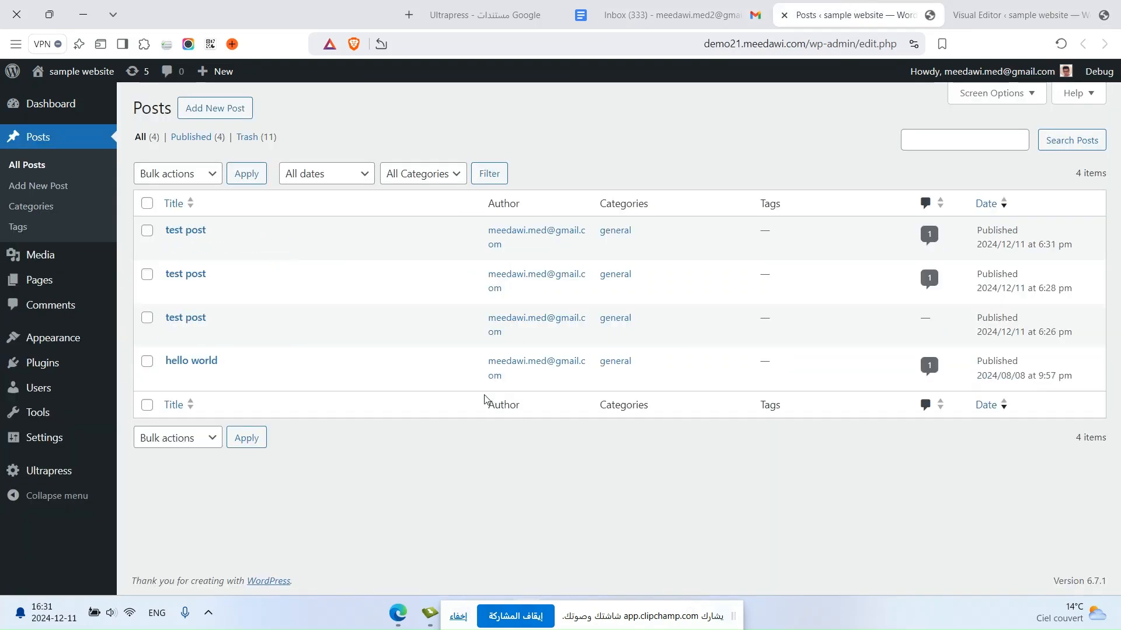
{"action": "mouse_move", "coordinate": [272, 246]}
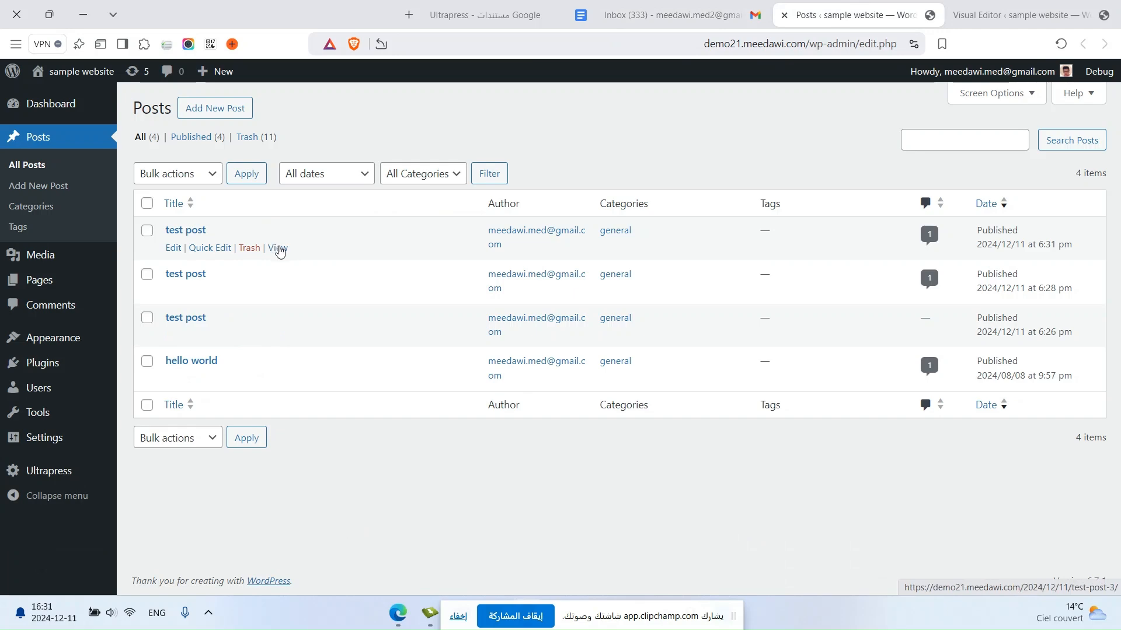
{"action": "left_click", "coordinate": [672, 15]}
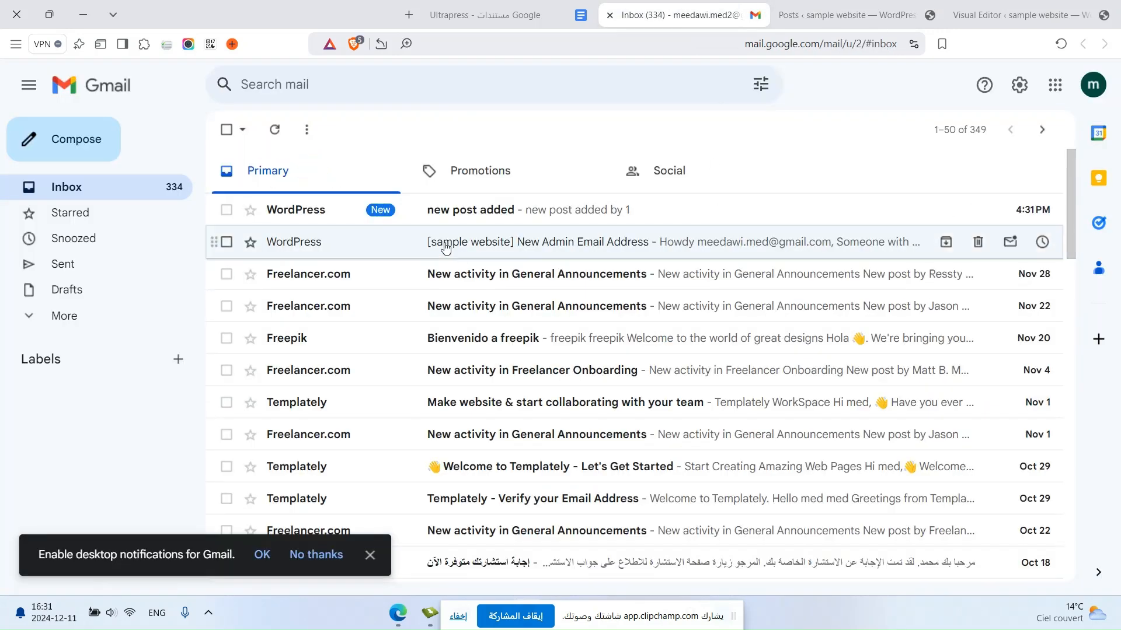
{"action": "left_click", "coordinate": [457, 209]}
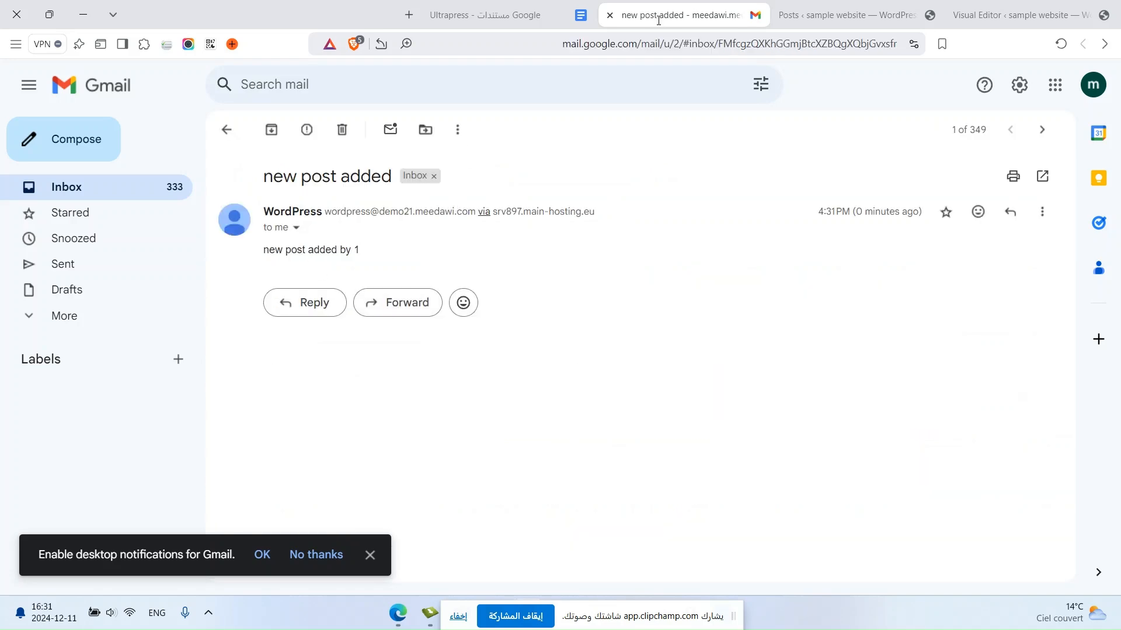
- Return to the Ultrapress visual editor, close the run dialog and view the circuit
{"action": "left_click", "coordinate": [846, 12]}
{"action": "left_click", "coordinate": [1034, 7]}
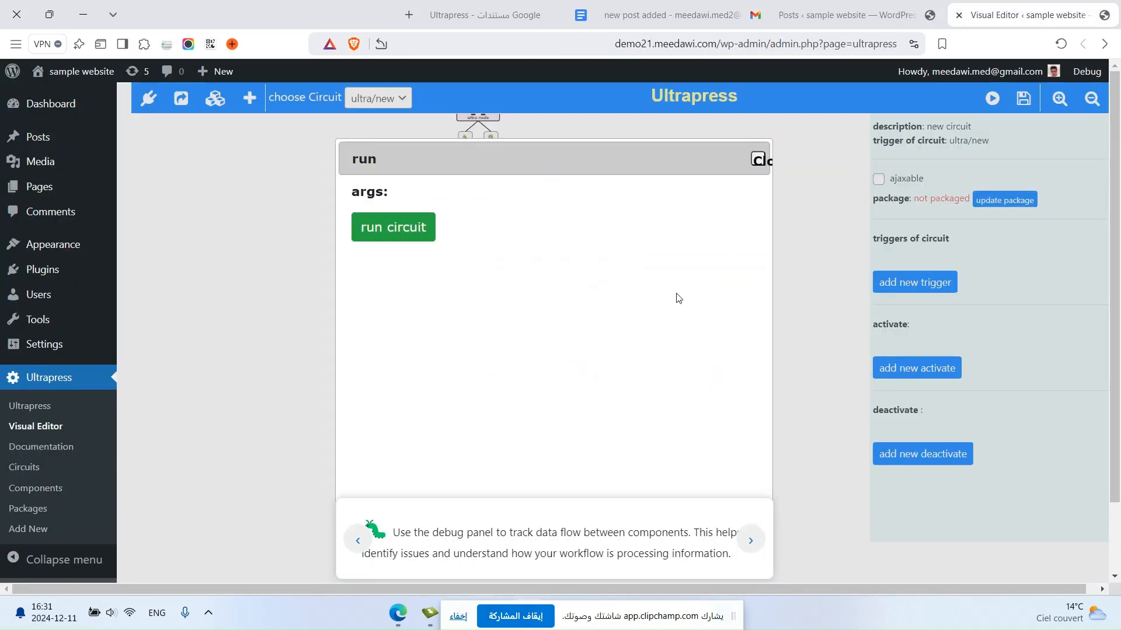
{"action": "left_click", "coordinate": [757, 163]}
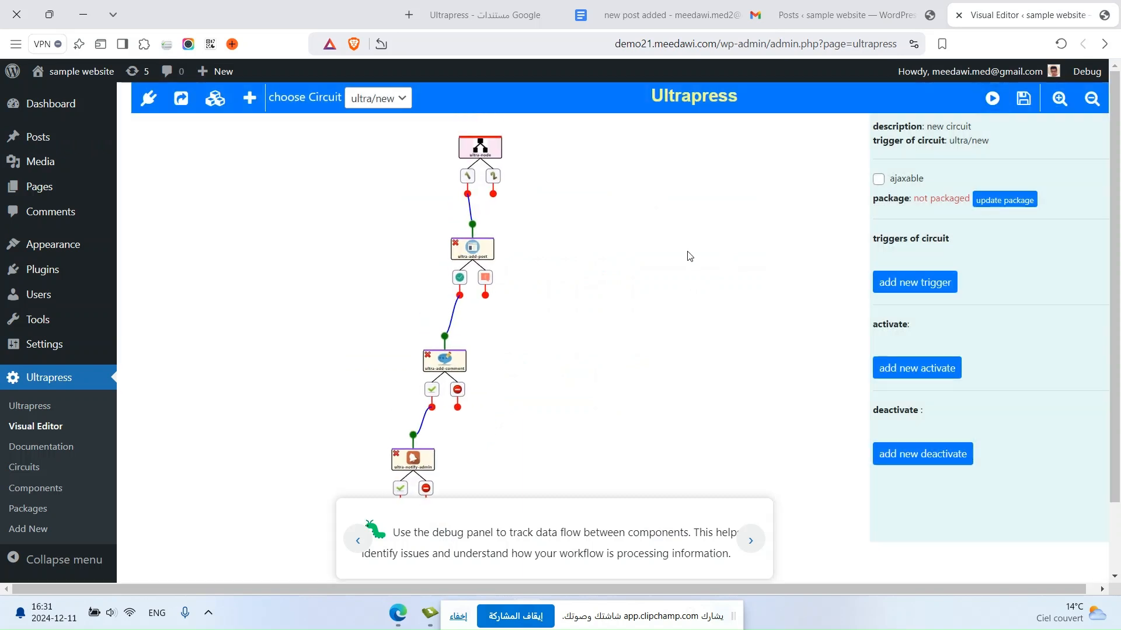
{"action": "left_click_drag", "start_coordinate": [690, 255], "coordinate": [697, 206]}
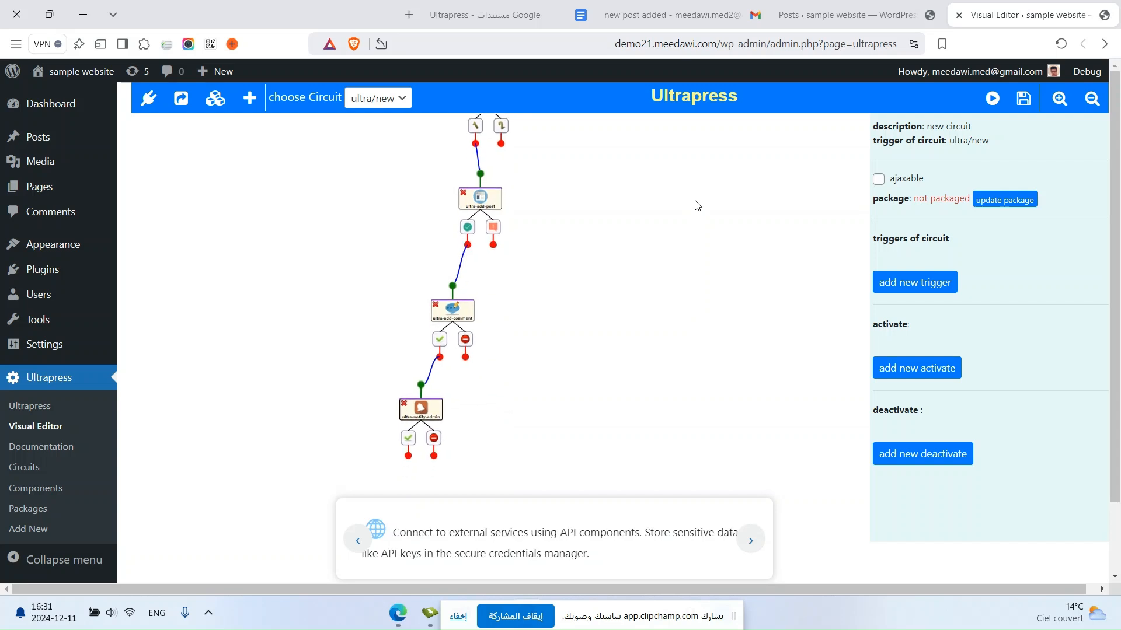
- Inspect the add-comment component's input arguments and the settings of its success and error outputs
{"action": "left_click_drag", "start_coordinate": [593, 290], "coordinate": [593, 312]}
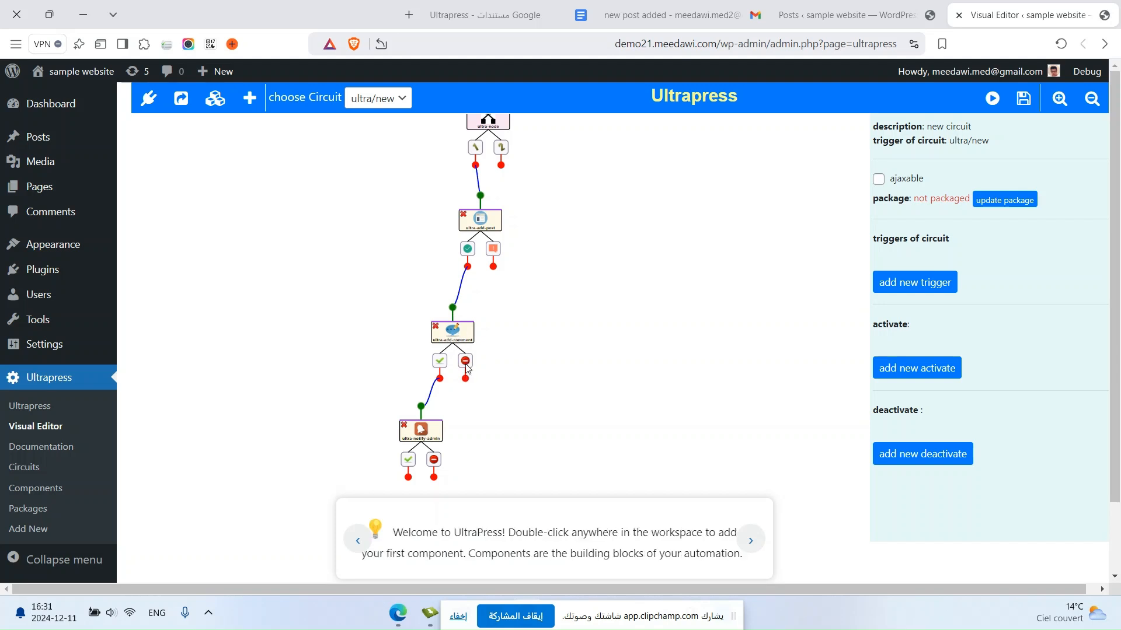
{"action": "left_click", "coordinate": [459, 337]}
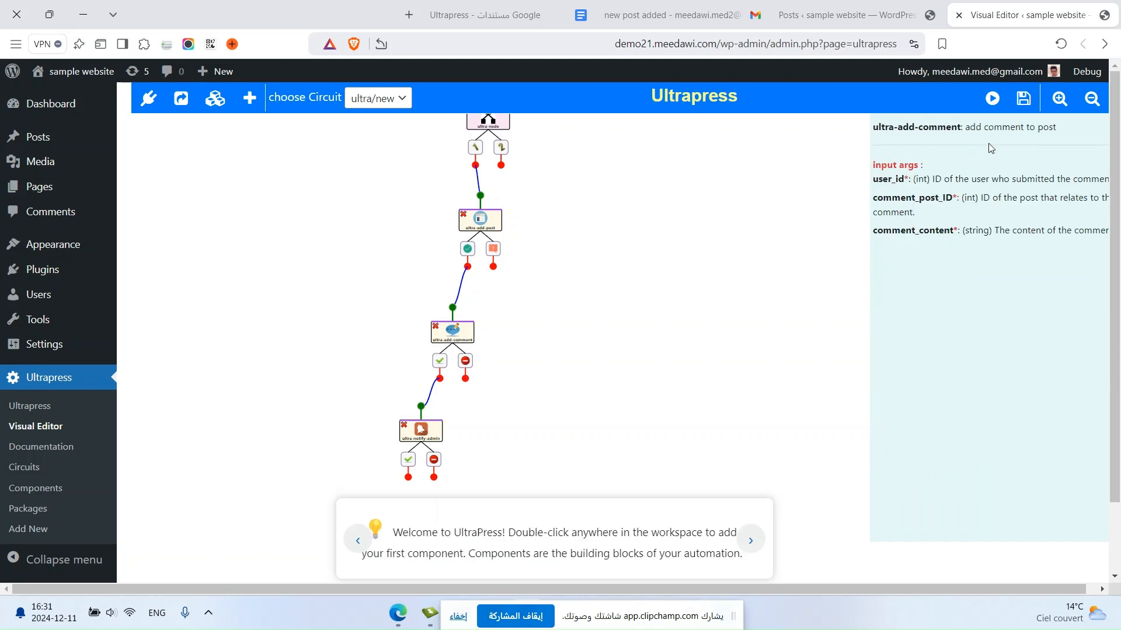
{"action": "left_click", "coordinate": [445, 368]}
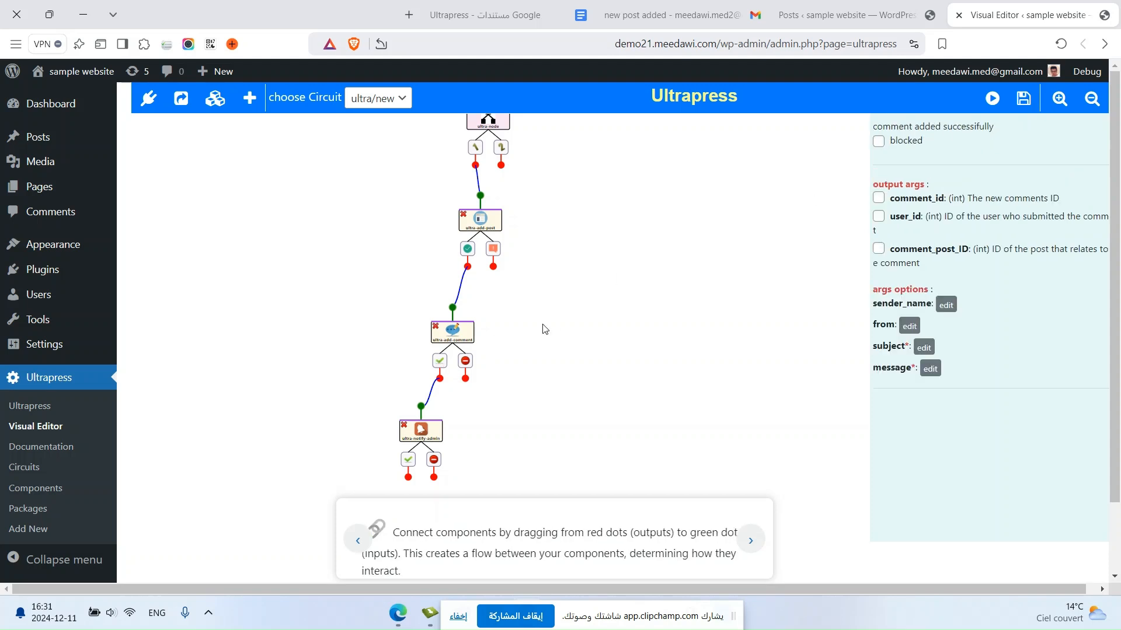
{"action": "left_click", "coordinate": [466, 362]}
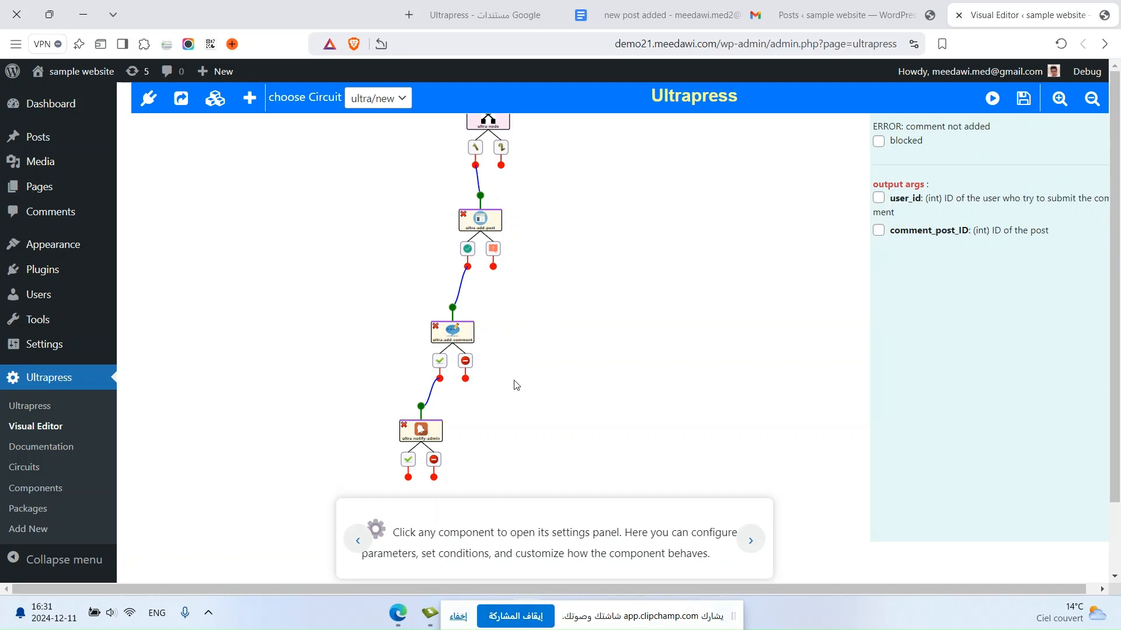
{"action": "left_click_drag", "start_coordinate": [512, 383], "coordinate": [515, 352]}
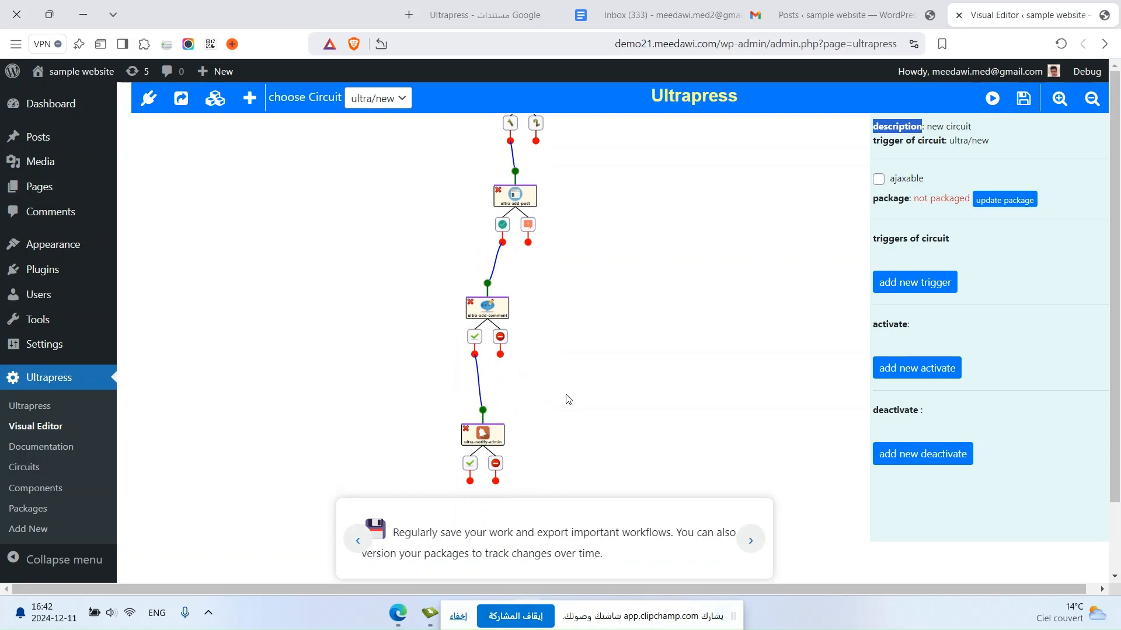
{"action": "mouse_move", "coordinate": [567, 398]}
{"action": "left_mouse_down"}
{"action": "mouse_move", "coordinate": [568, 389]}
{"action": "mouse_move", "coordinate": [569, 404]}
{"action": "left_mouse_up"}
{"action": "left_click_drag", "start_coordinate": [615, 312], "coordinate": [605, 367]}
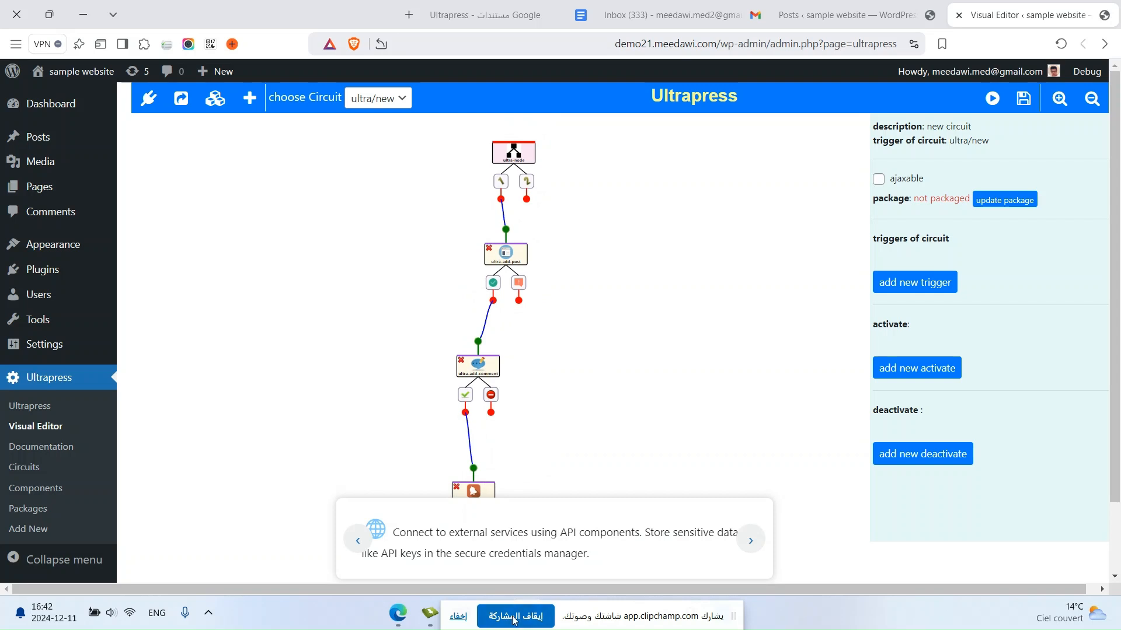
{"action": "left_click_drag", "start_coordinate": [568, 443], "coordinate": [571, 440]}
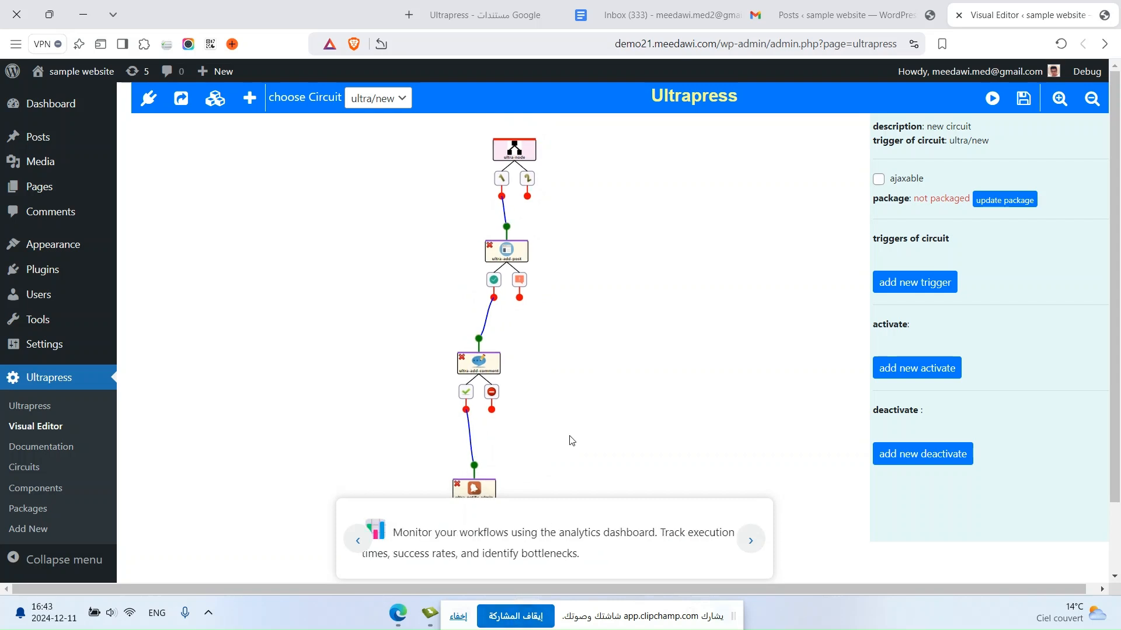